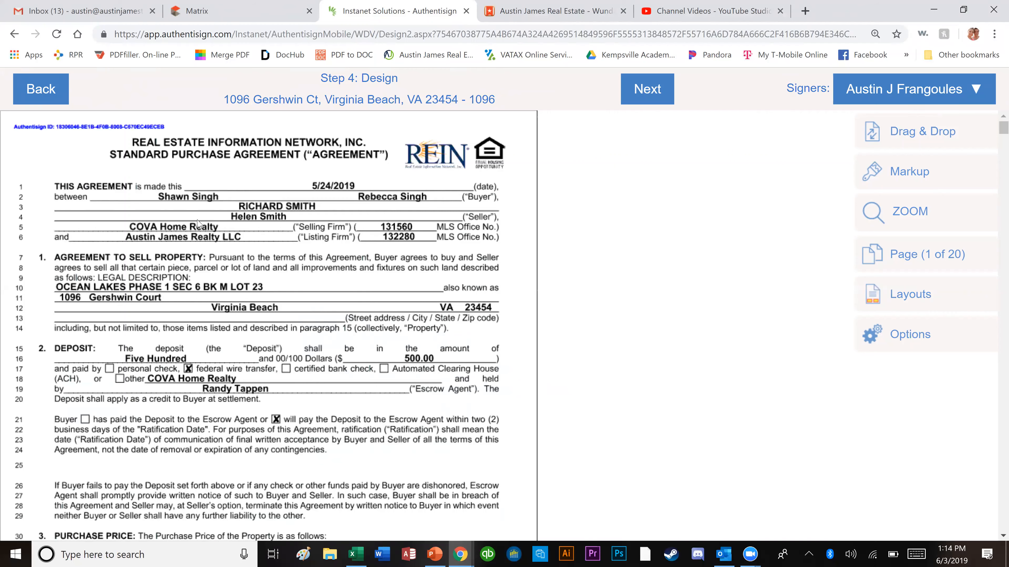
- Review the purchase agreement's deposit, purchase price and settlement expenses terms on pages 1 and 2
scroll(234, 266, "down", 3)
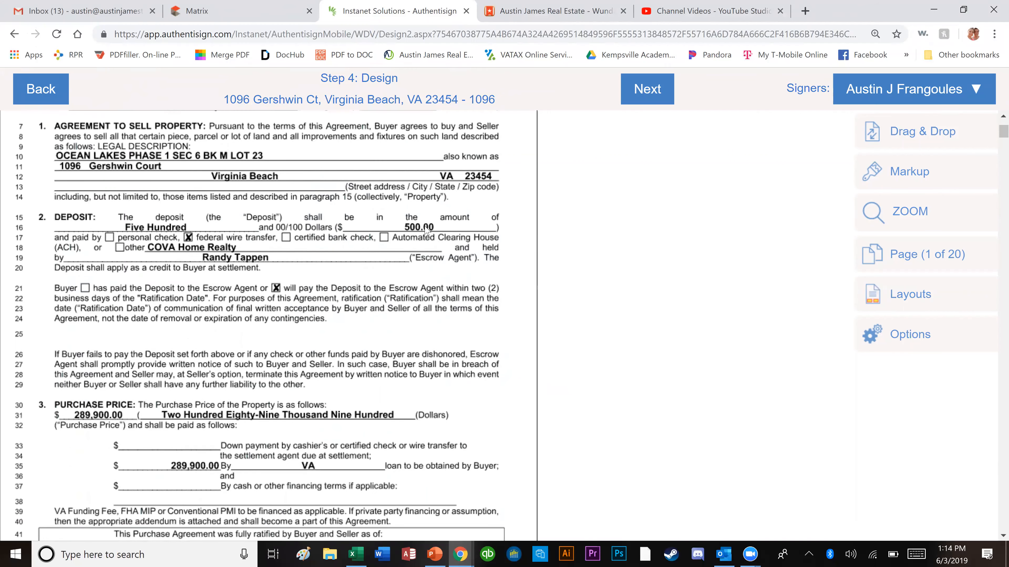
scroll(401, 266, "down", 2)
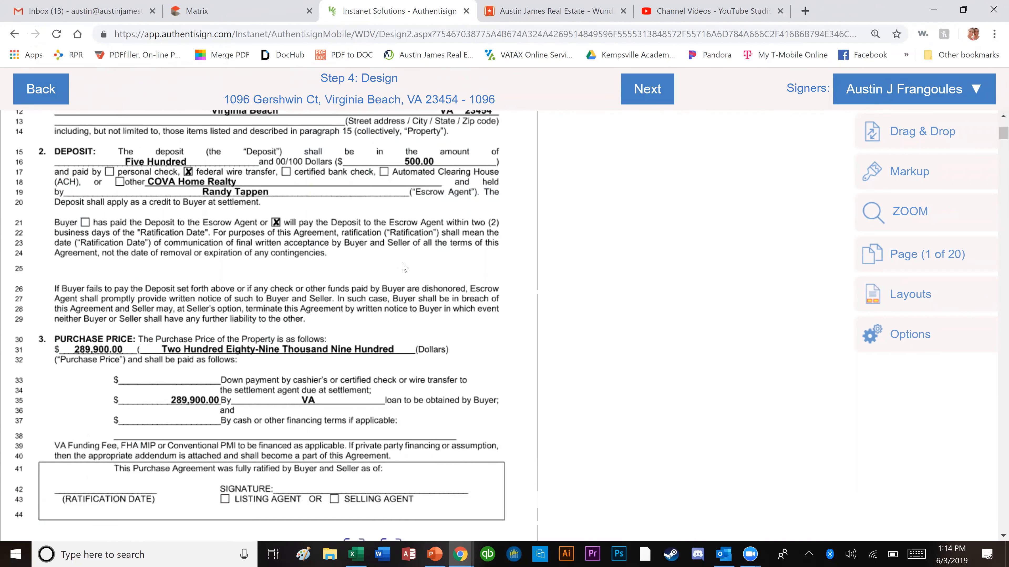
scroll(328, 275, "up", 2)
scroll(224, 244, "down", 4)
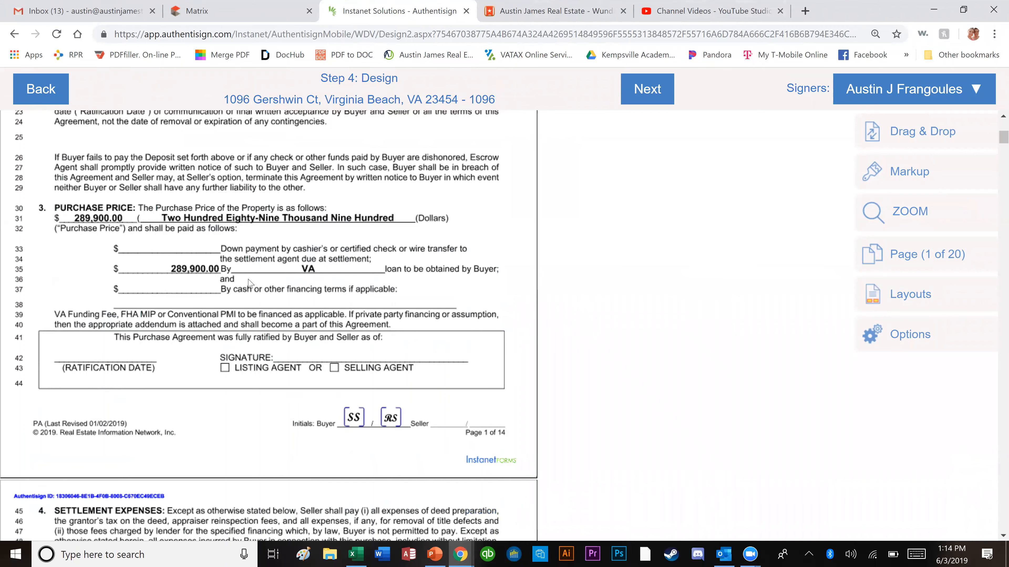
scroll(239, 285, "down", 8)
scroll(236, 284, "down", 2)
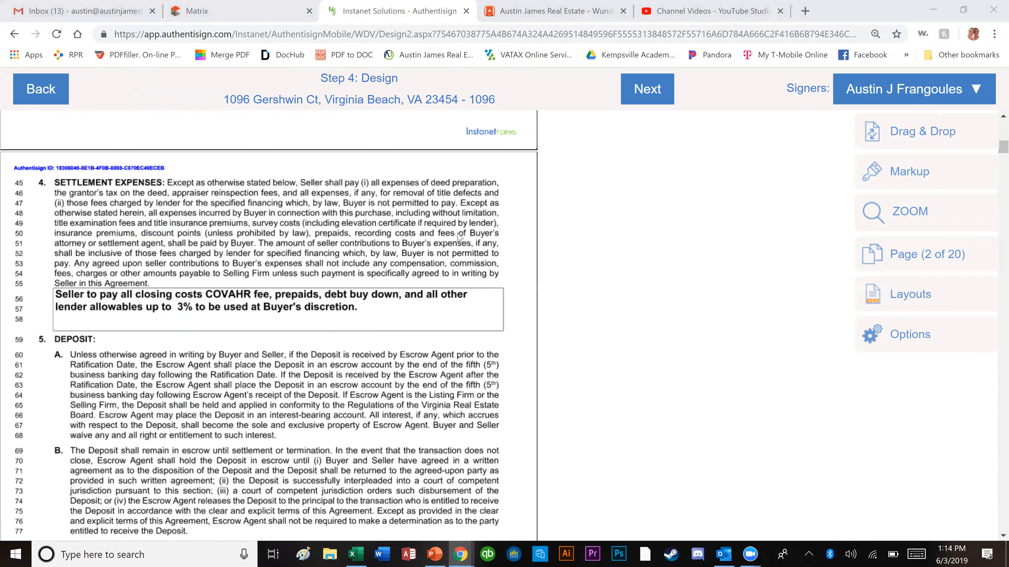
- Switch to File Explorer and open the "1 - Real Estate" folder in Documents
key("super+e")
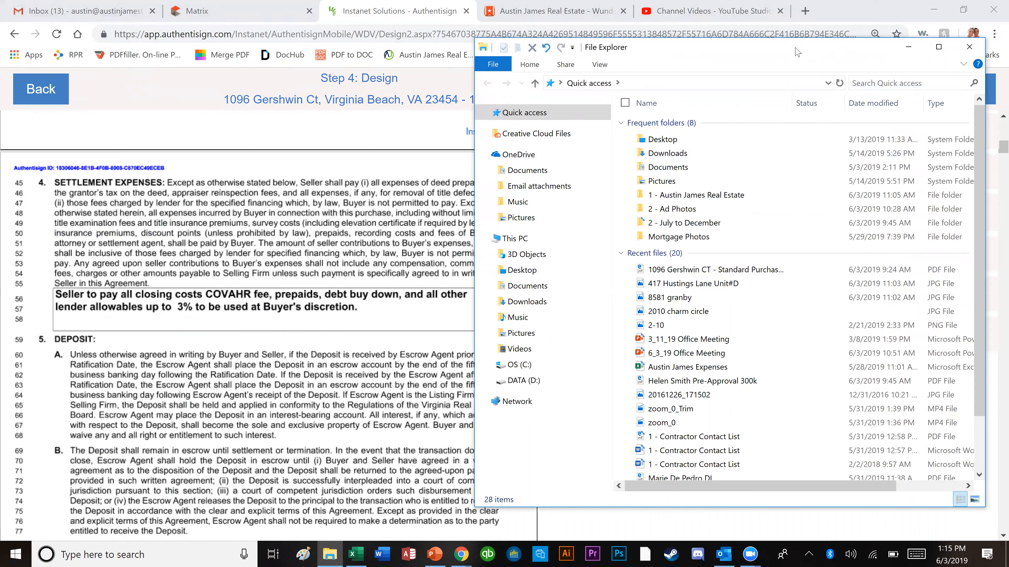
double_click(731, 165)
double_click(716, 126)
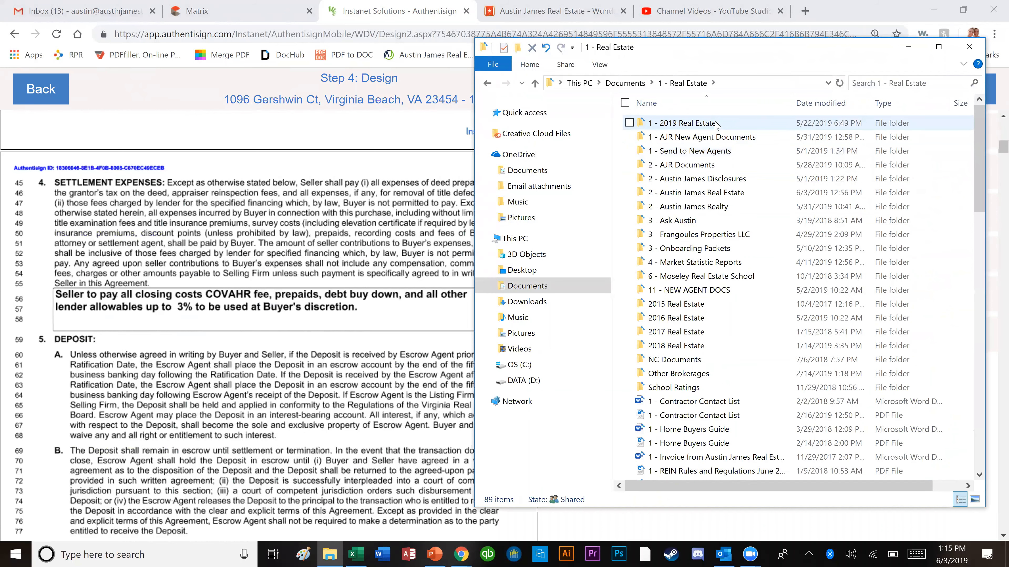
double_click(715, 126)
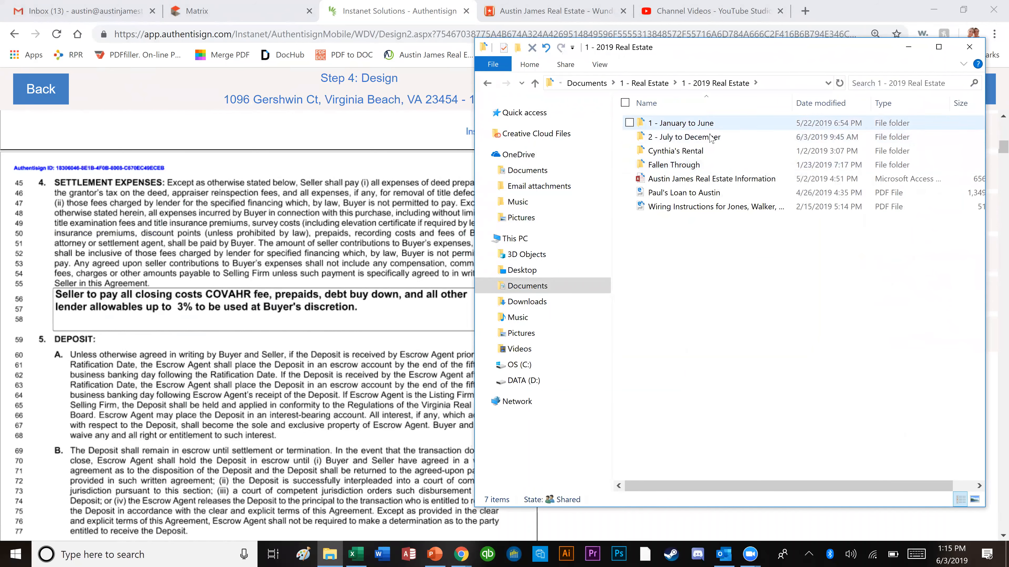
double_click(710, 124)
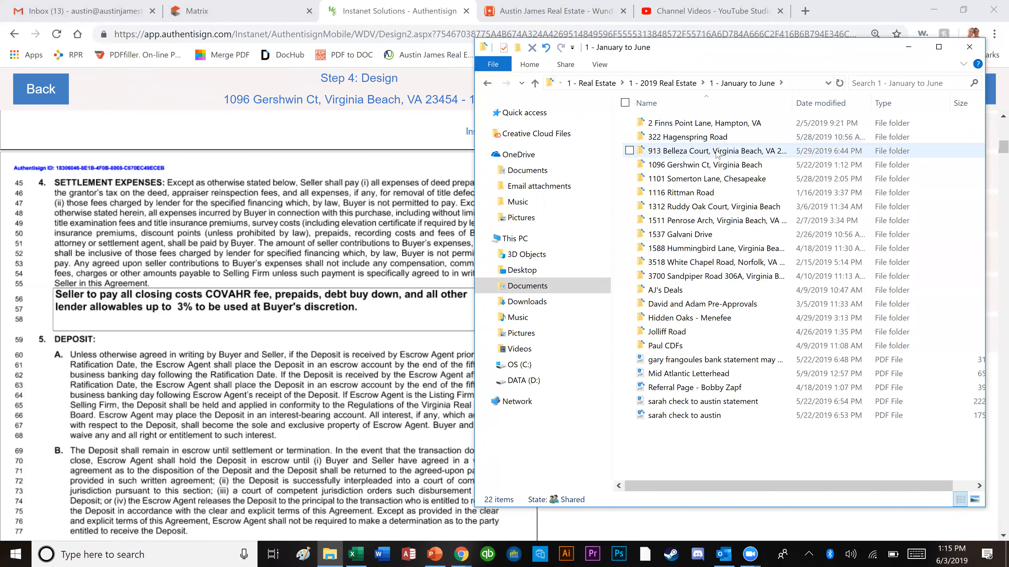
double_click(719, 179)
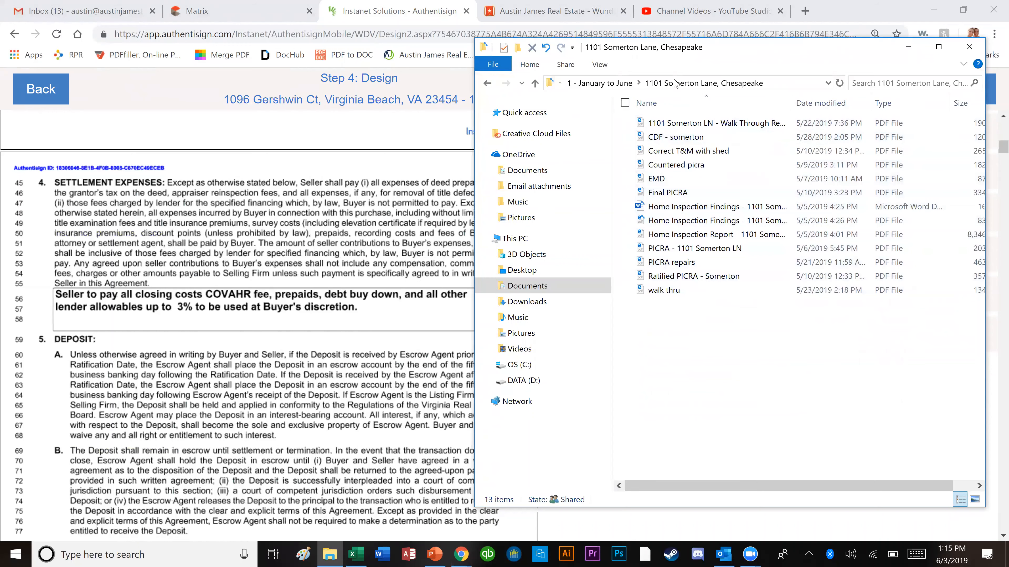
left_click(621, 84)
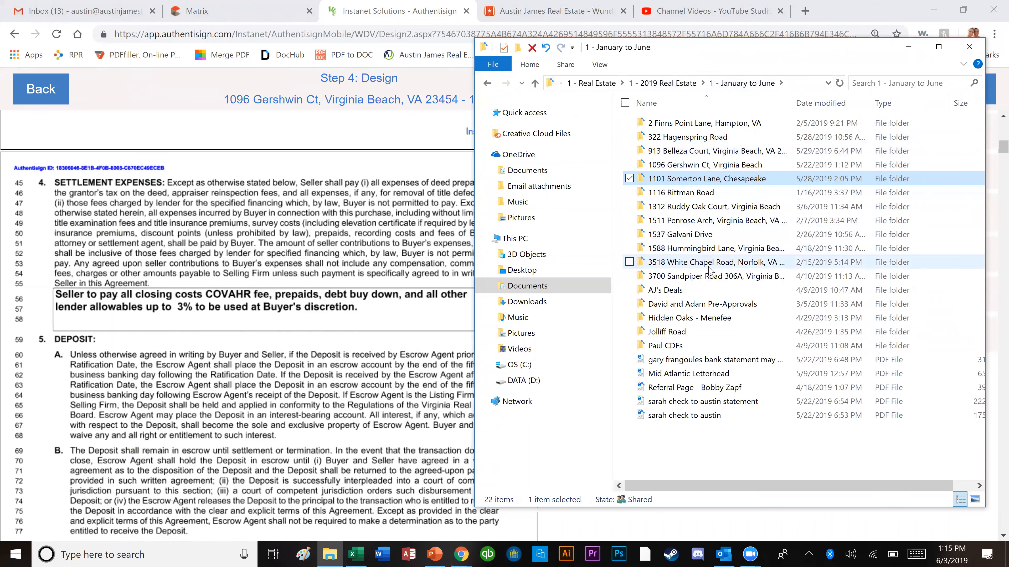
left_click(664, 84)
left_click(644, 85)
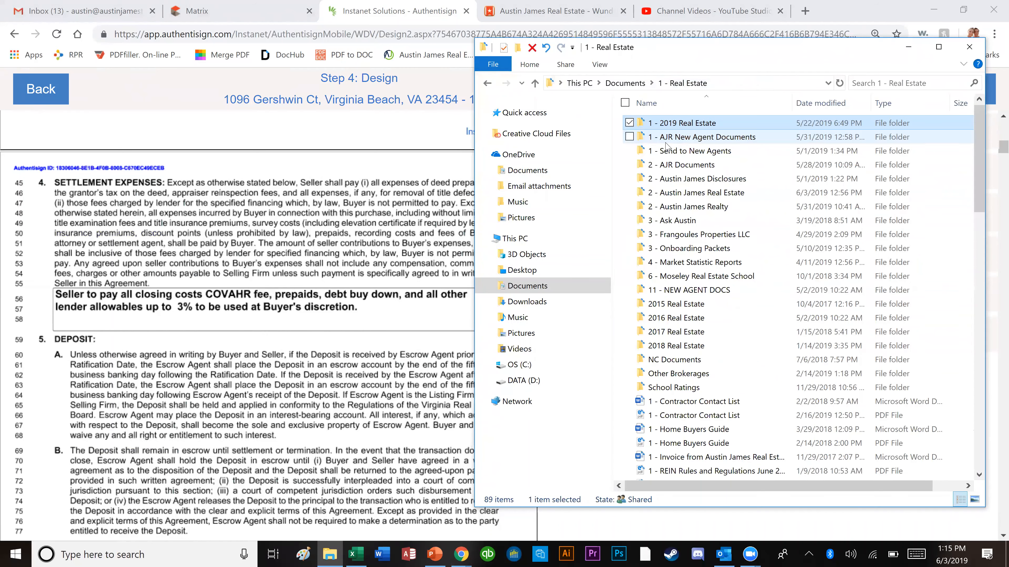
- Open the Ratified Contract PDF from the Cove Point Place folder under 2018 Real Estate, "2 - July to December"
double_click(675, 346)
double_click(690, 137)
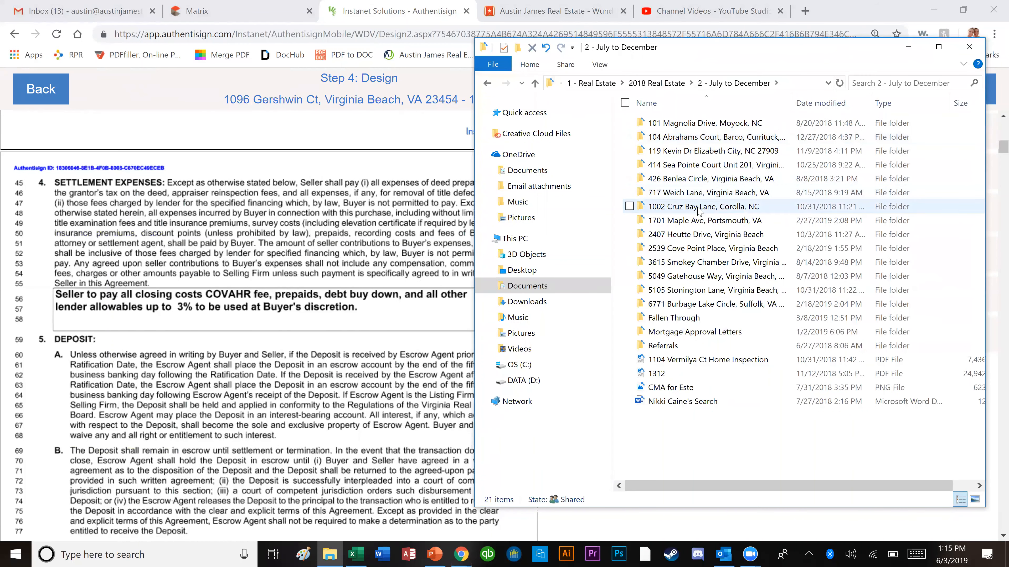
double_click(700, 249)
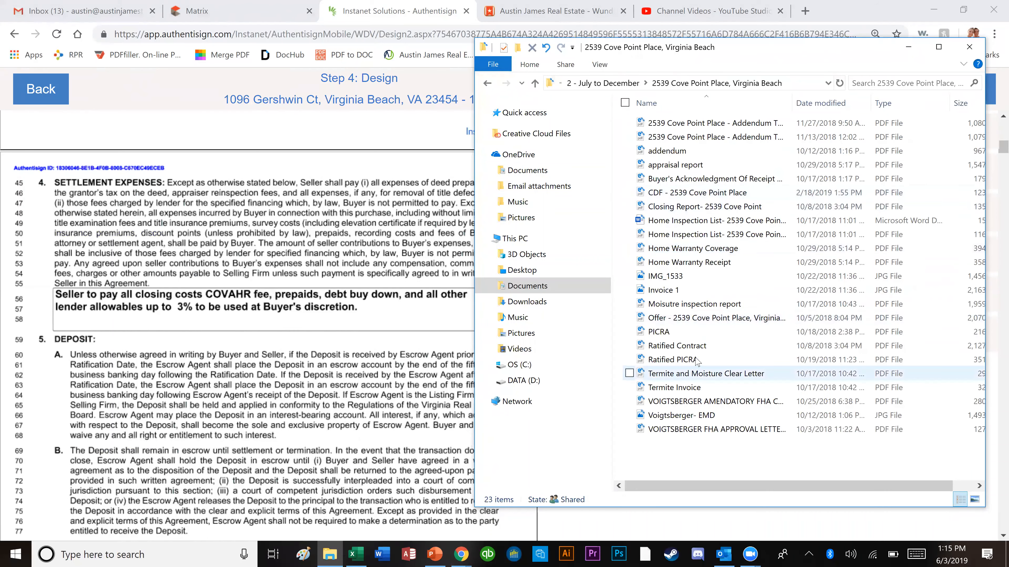
left_click(692, 345)
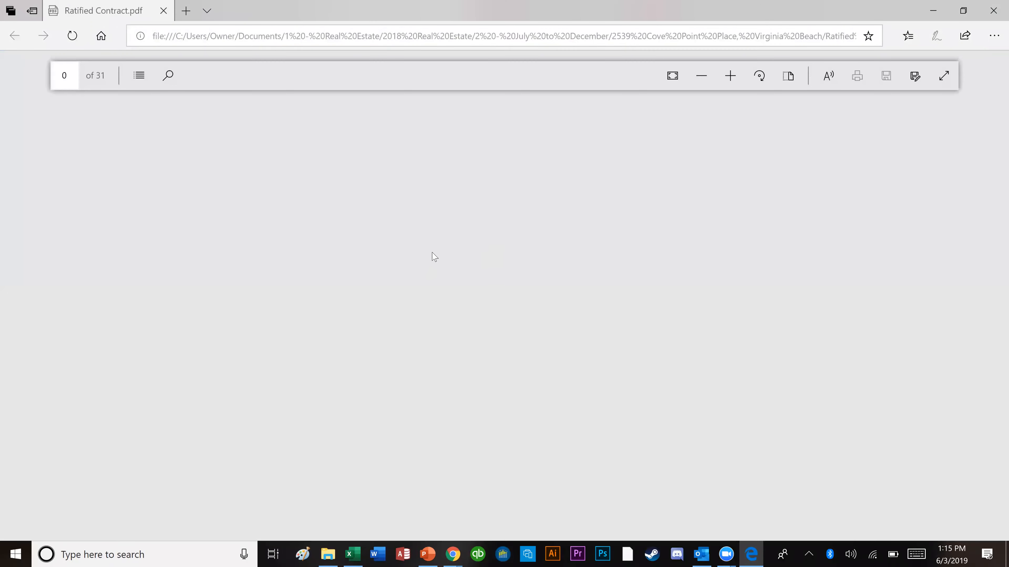
- Copy the seller-paid closing costs and home warranty clause from paragraph 4 of the ratified contract, and return to the Authentisign document
scroll(427, 253, "down", 4)
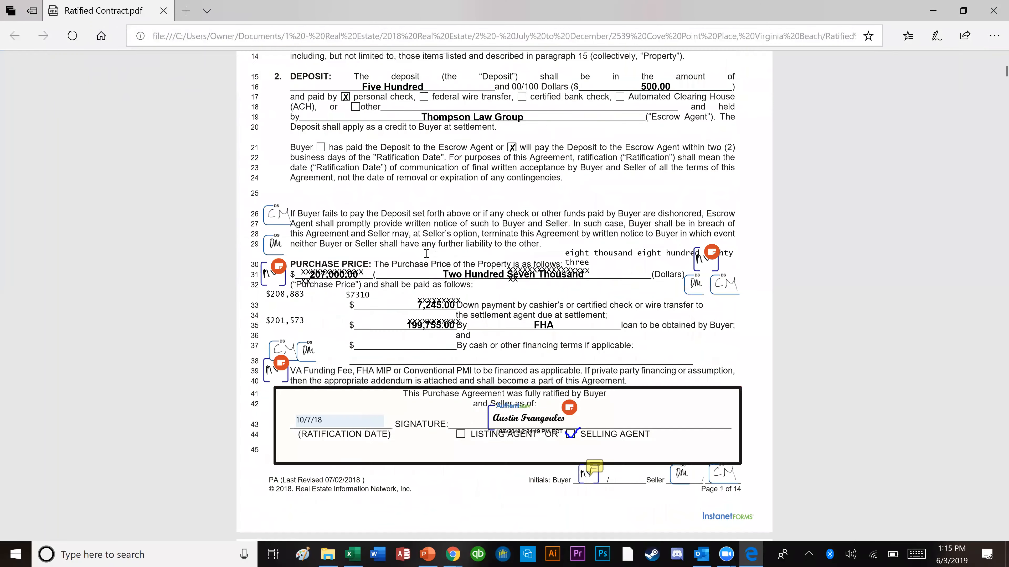
scroll(426, 253, "down", 5)
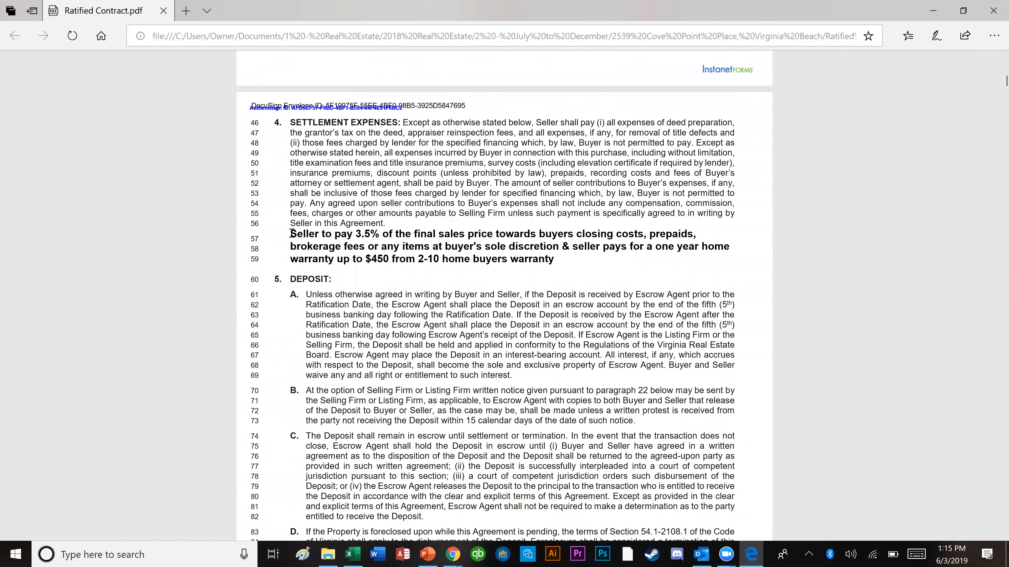
left_click_drag(463, 239, 556, 257)
key("ctrl+c")
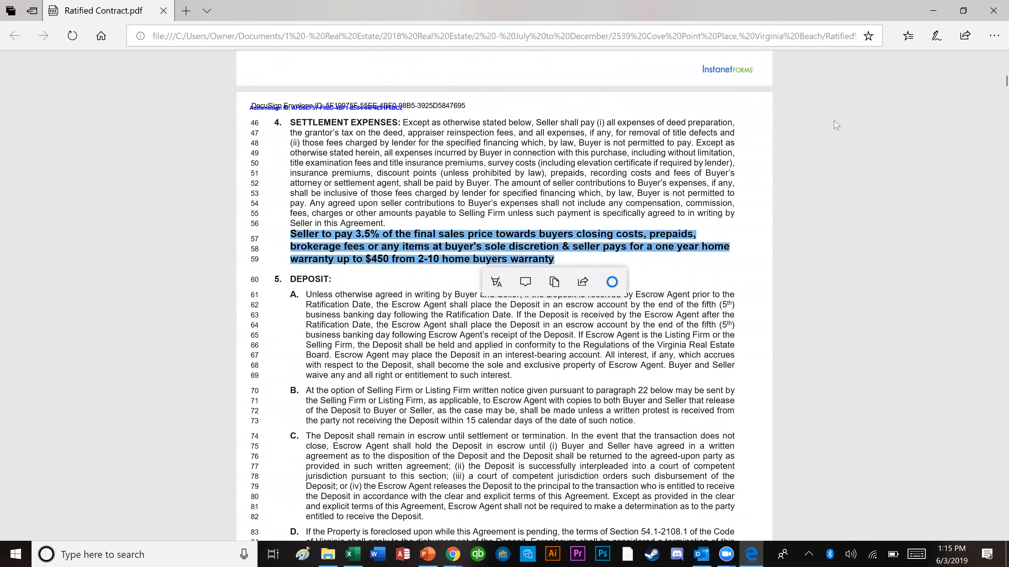
left_click(933, 10)
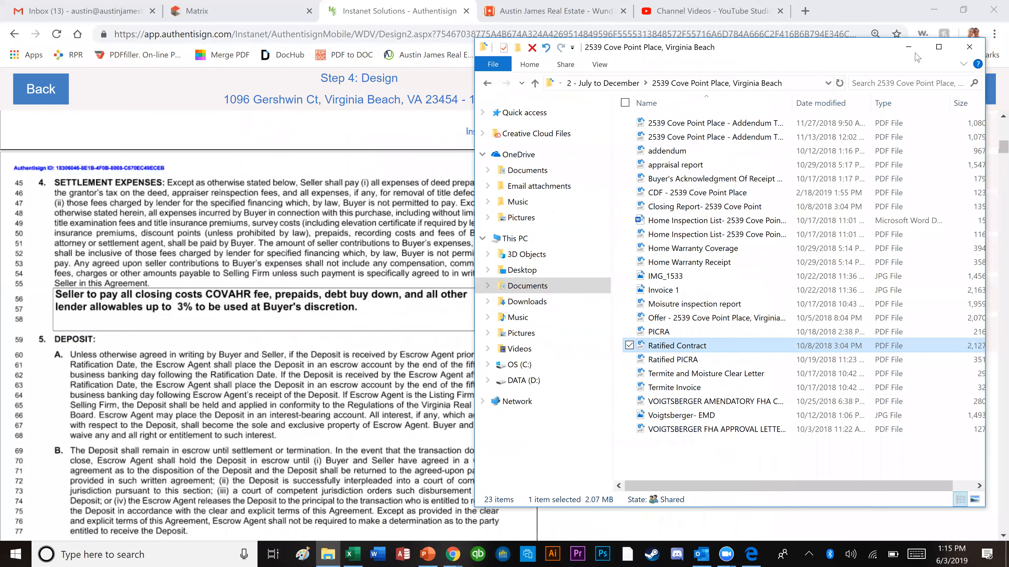
left_click(914, 54)
- Strike out both lines of the existing seller closing cost clause in paragraph 4 with Markup lines
left_click(884, 177)
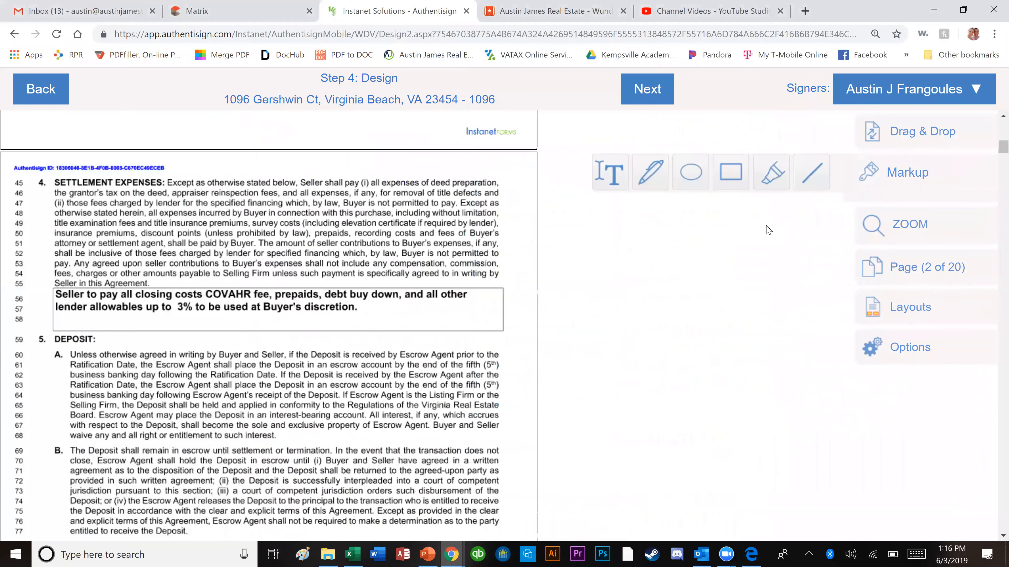
left_click(819, 176)
left_click_drag(55, 295, 466, 294)
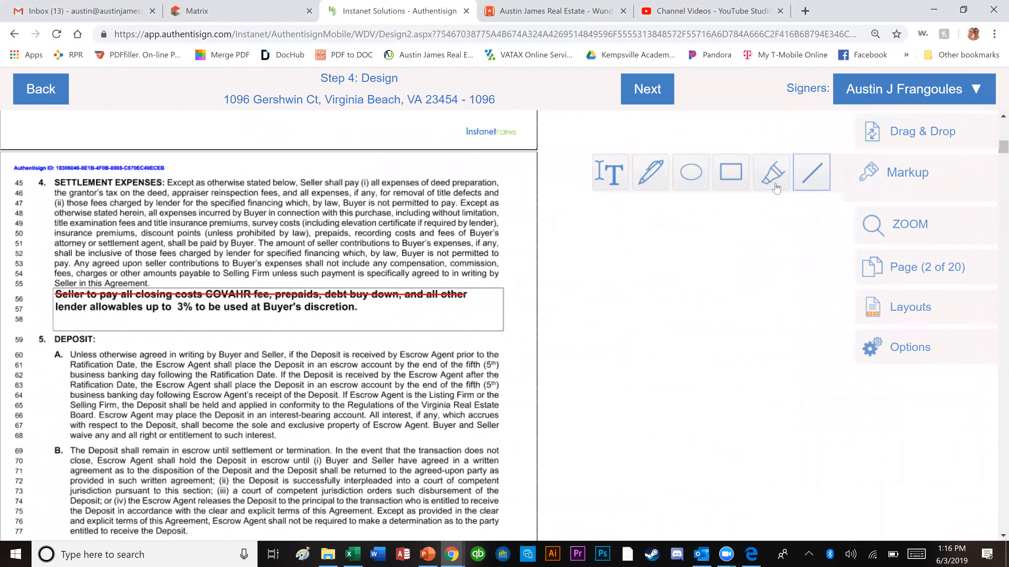
left_click_drag(53, 308, 358, 308)
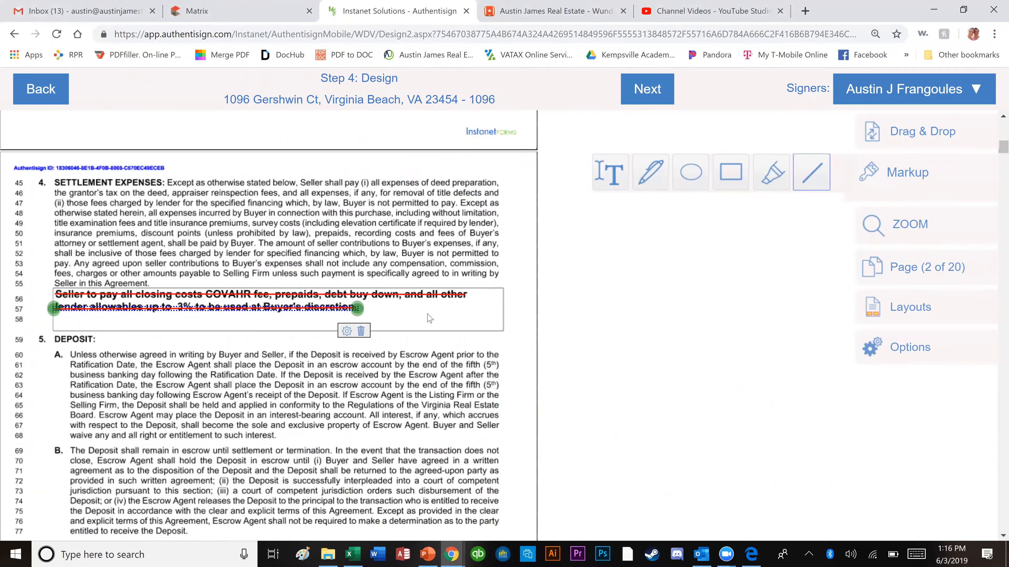
- Add a markup text box at line 58, beneath the struck-out clause, and paste the copied seller-contribution wording into it
left_click(607, 169)
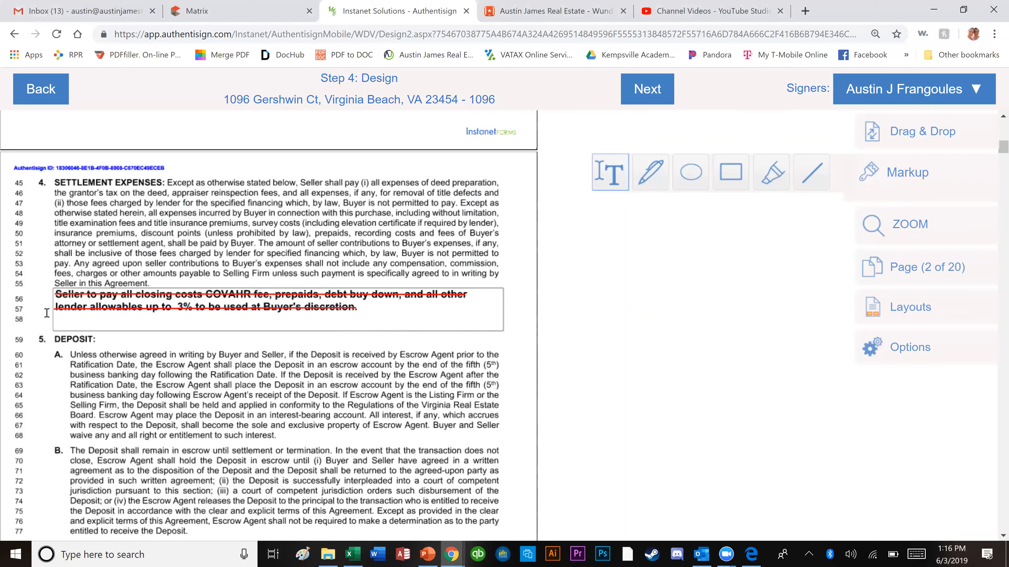
left_click_drag(46, 313, 299, 332)
left_click_drag(491, 338, 512, 342)
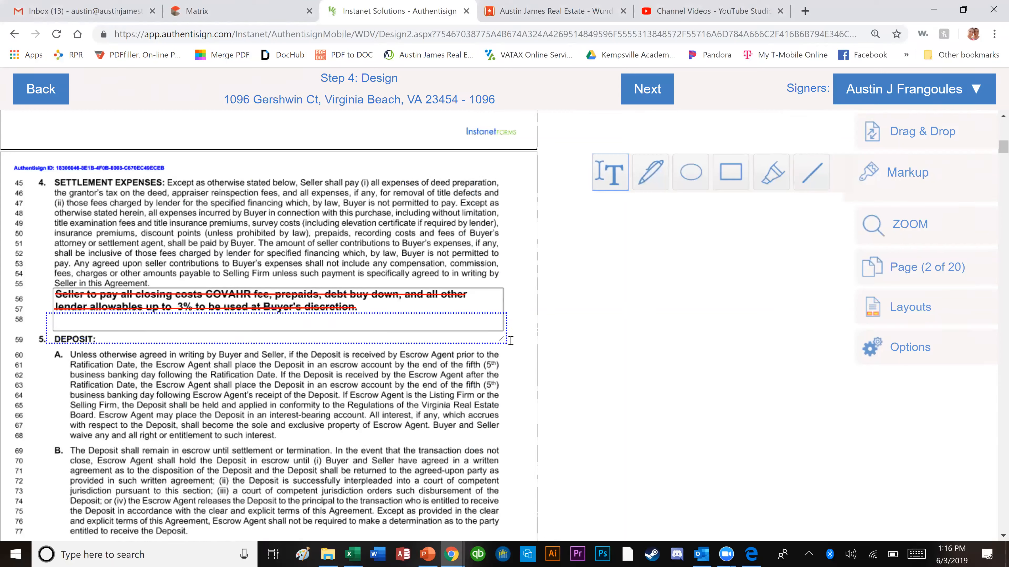
key("ctrl+v")
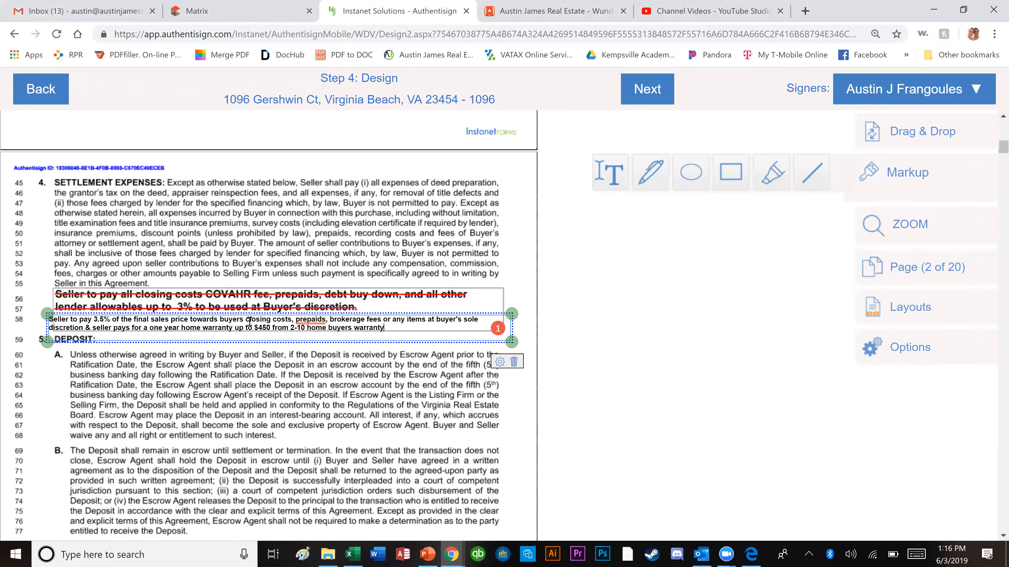
- Edit the pasted clause so that the seller pays "up to 3%" of the final sales price
left_click(105, 320)
key("BackSpace")
key("BackSpace")
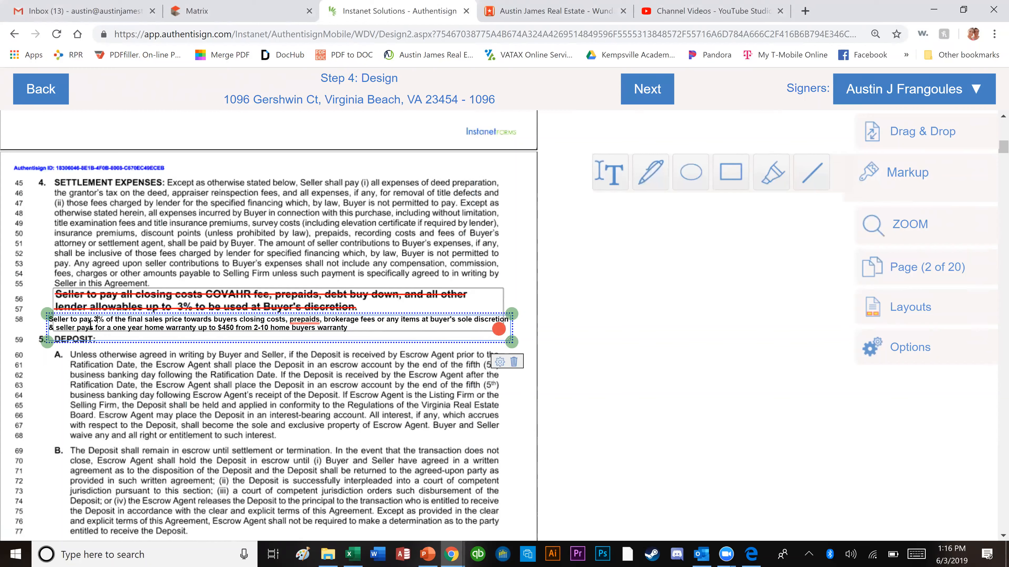
key("BackSpace")
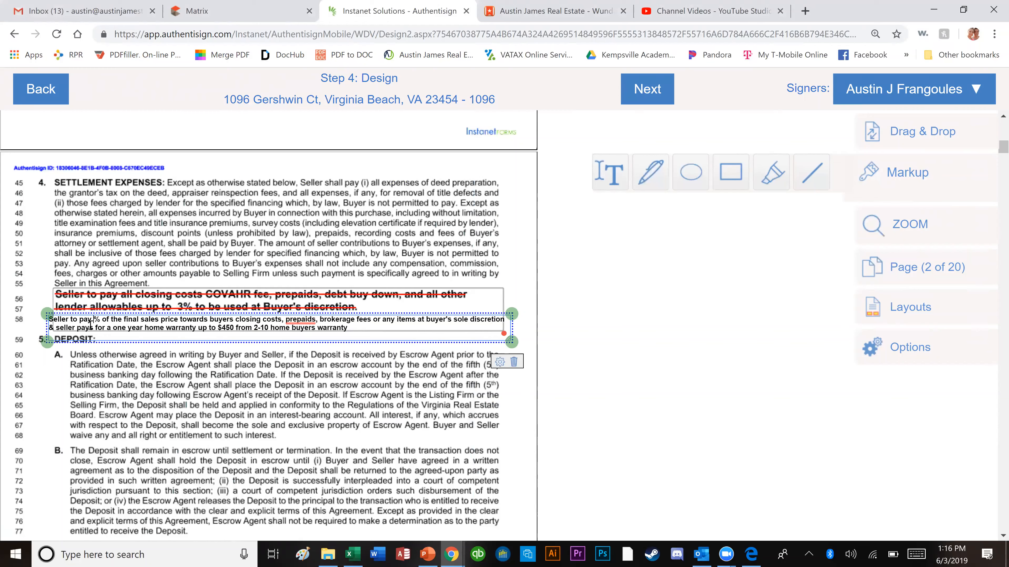
type("3")
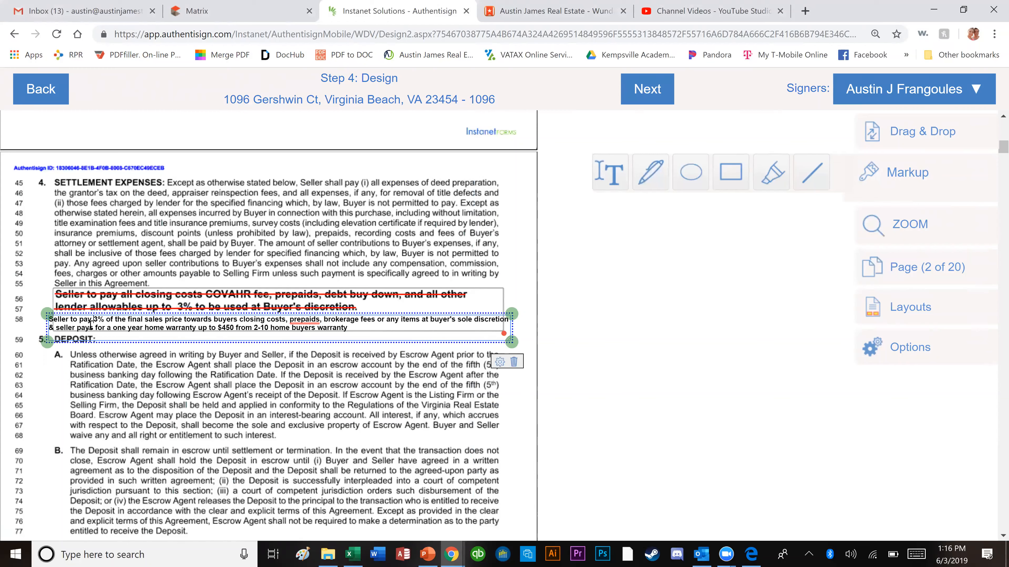
type("up to")
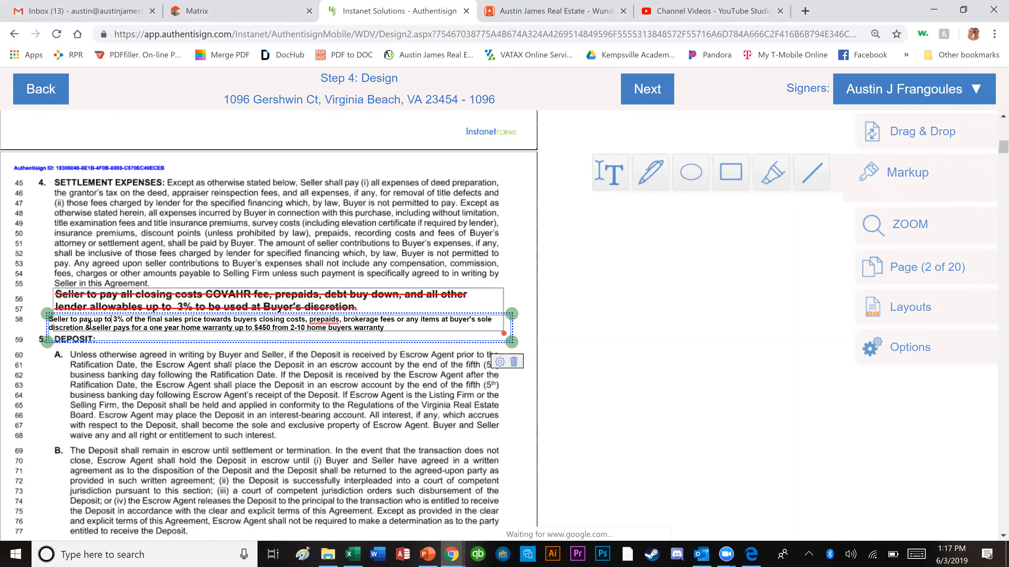
- Set the home warranty limit in the pasted clause to $589 and shift the text box slightly right to align with the struck-out text
key("Right")
key("Right")
key("Right")
key("Right")
key("Right")
key("Right")
key("Right")
key("Right")
key("Right")
key("Right")
key("Right")
key("Right")
key("Right")
key("Right")
key("Right")
key("shift+Right")
key("shift+Right")
key("shift+Right")
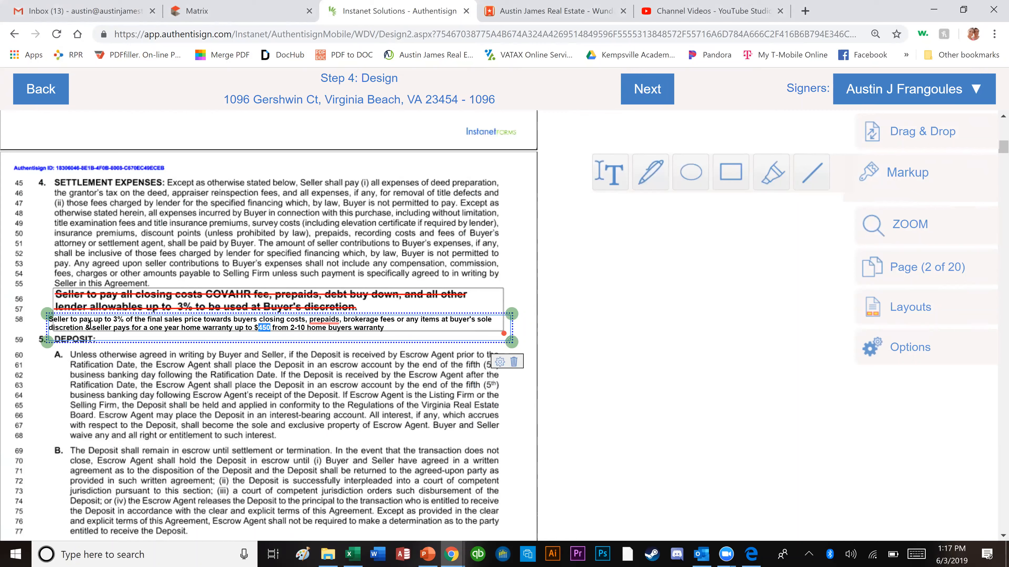
type("589")
left_click_drag(399, 328, 406, 328)
left_click(423, 400)
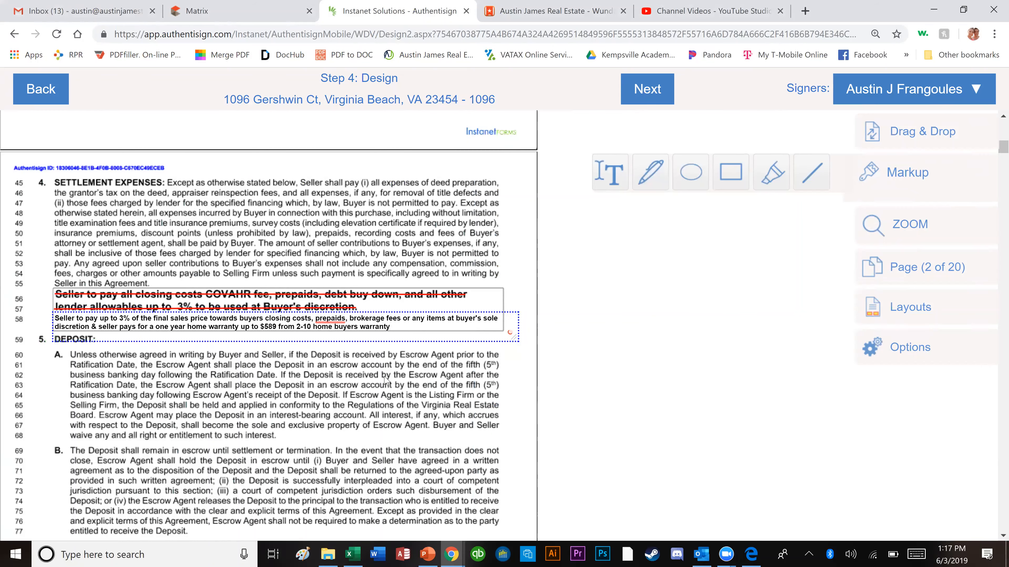
- Select the first seller as signer and place a required initial field at the end of the struck-out clause in paragraph 4
scroll(384, 380, "down", 2)
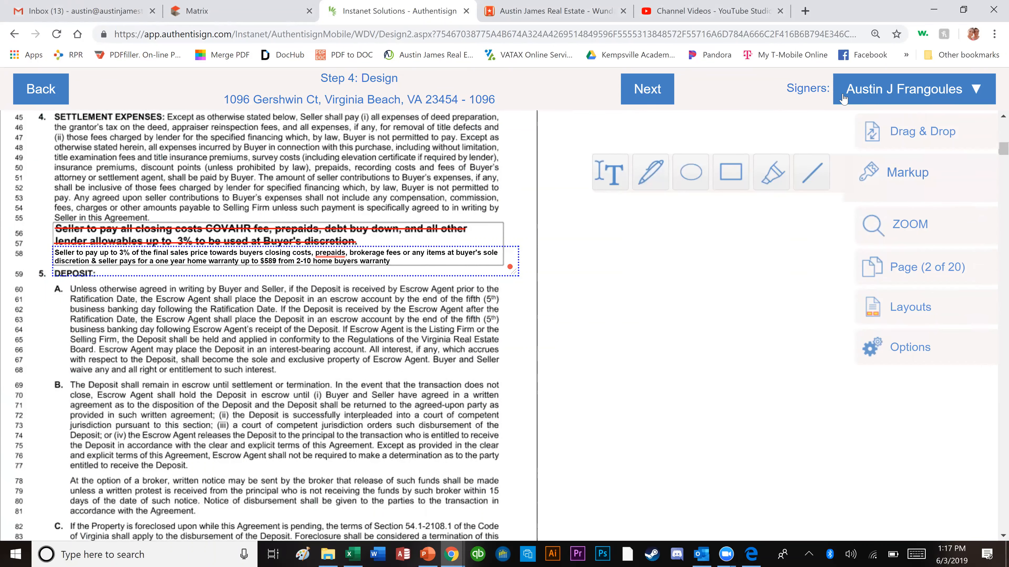
left_click(842, 97)
left_click(895, 132)
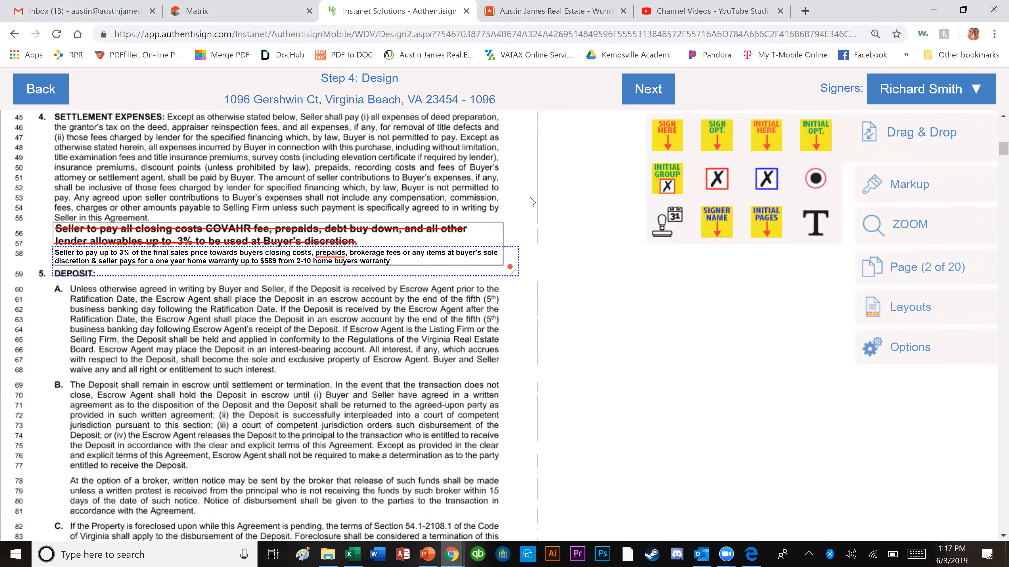
left_click_drag(530, 198, 519, 240)
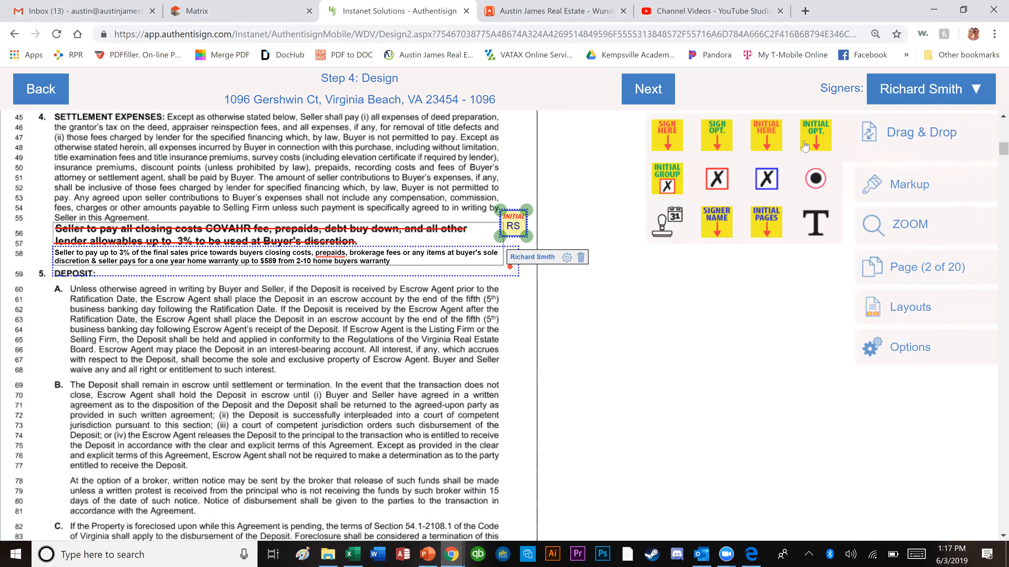
- Select the second seller as signer and place a required initial field directly below the first seller's initial field
left_click(903, 97)
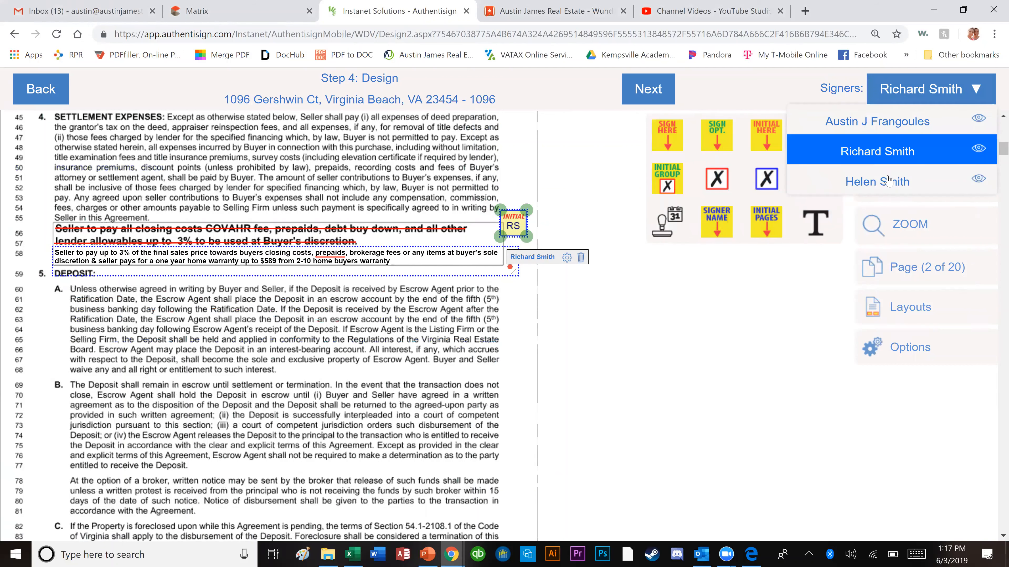
left_click(888, 178)
left_click_drag(766, 136, 528, 266)
left_click(445, 299)
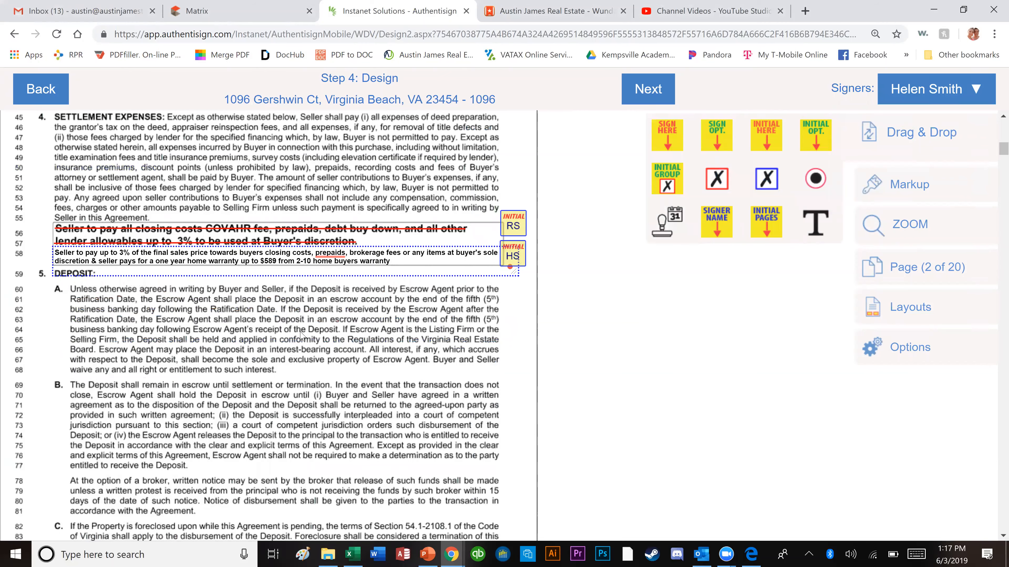
- Add the text "or United Atlantic Mortgage" right after "Navy Federal" on the lender line in paragraph 6A
scroll(302, 335, "down", 5)
scroll(264, 238, "down", 1)
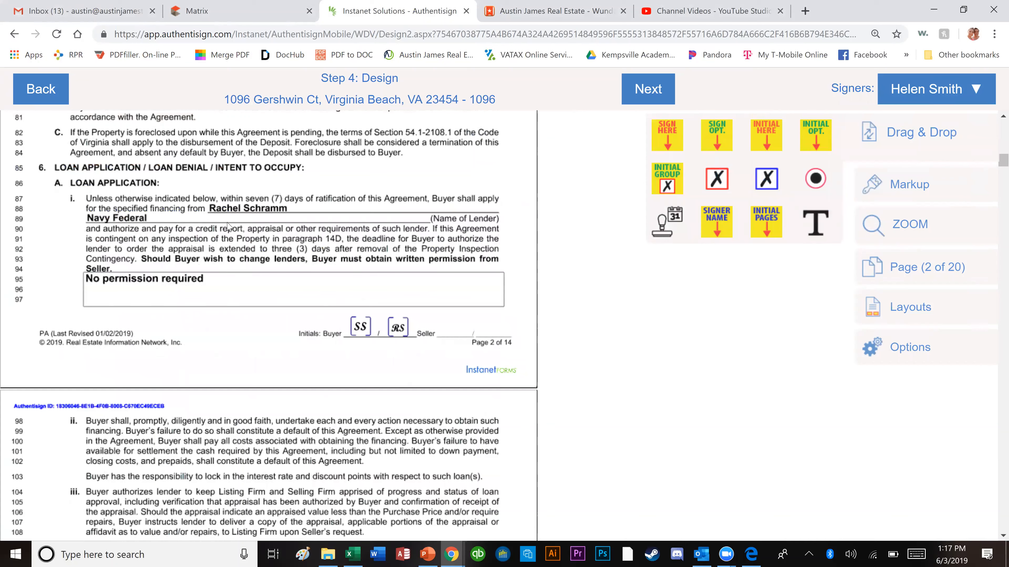
left_click(910, 189)
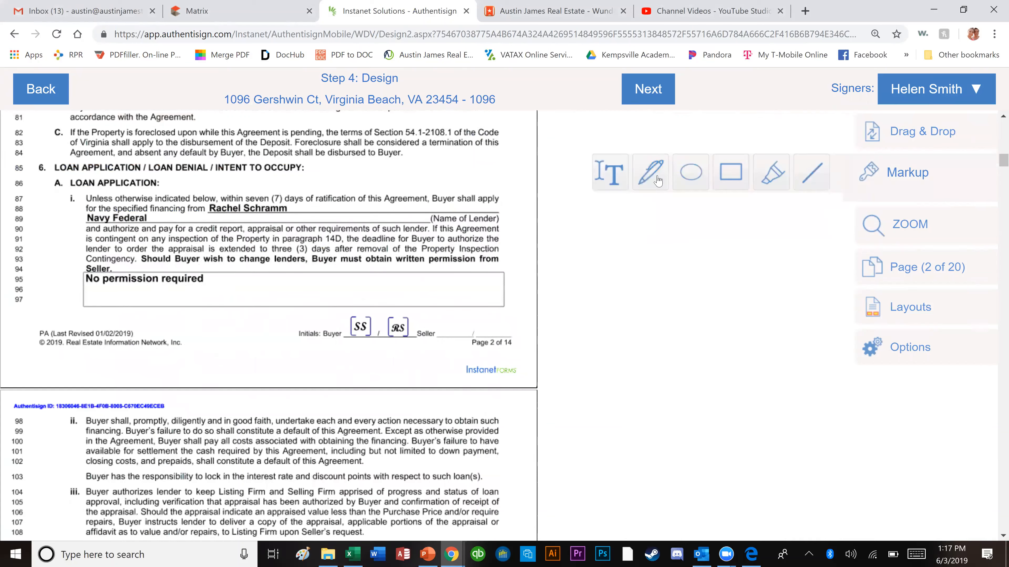
left_click(594, 182)
left_click_drag(163, 217, 464, 248)
type("o")
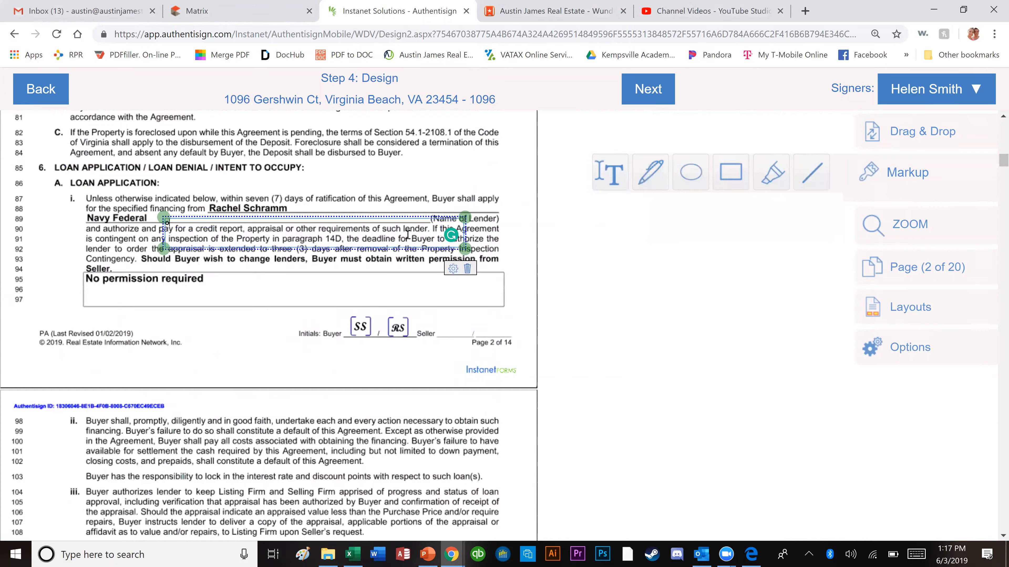
type("r United Atlantic Mortgage")
left_click_drag(375, 233, 361, 231)
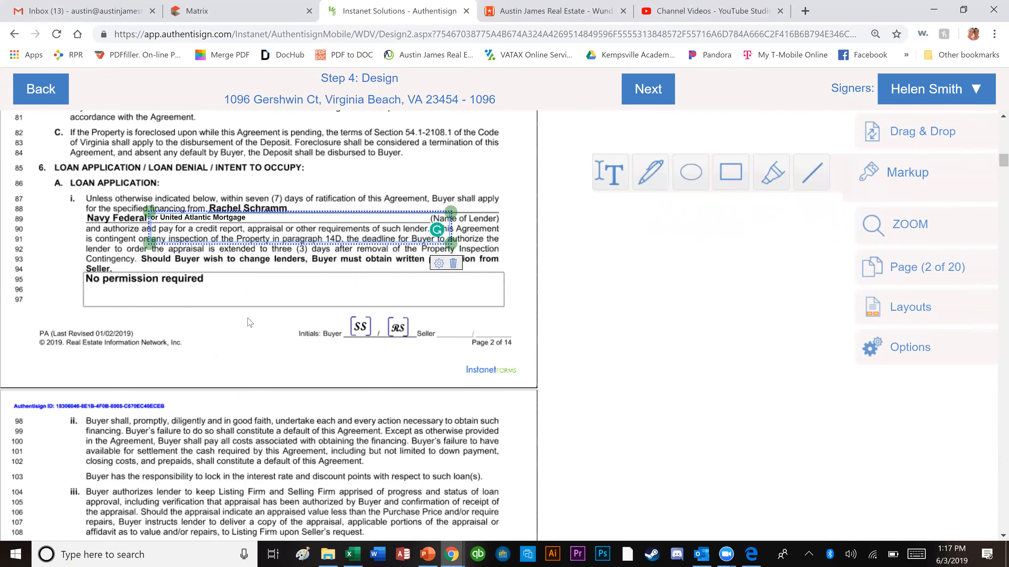
left_click(278, 307)
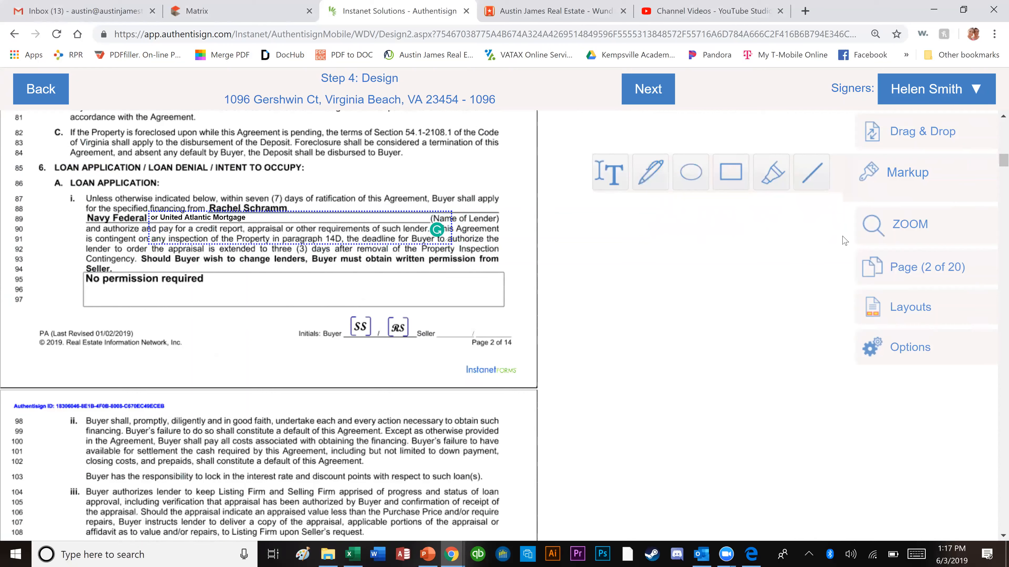
- Strike out "No permission required" in the box below paragraph 6A with a straight line
left_click(797, 184)
left_click_drag(85, 278, 203, 279)
left_click(367, 289)
- Place required initial fields for both sellers side by side in the margin beside the lender line in paragraph 6A
left_click(902, 148)
left_click_drag(765, 146, 229, 159)
left_click_drag(160, 201, 72, 221)
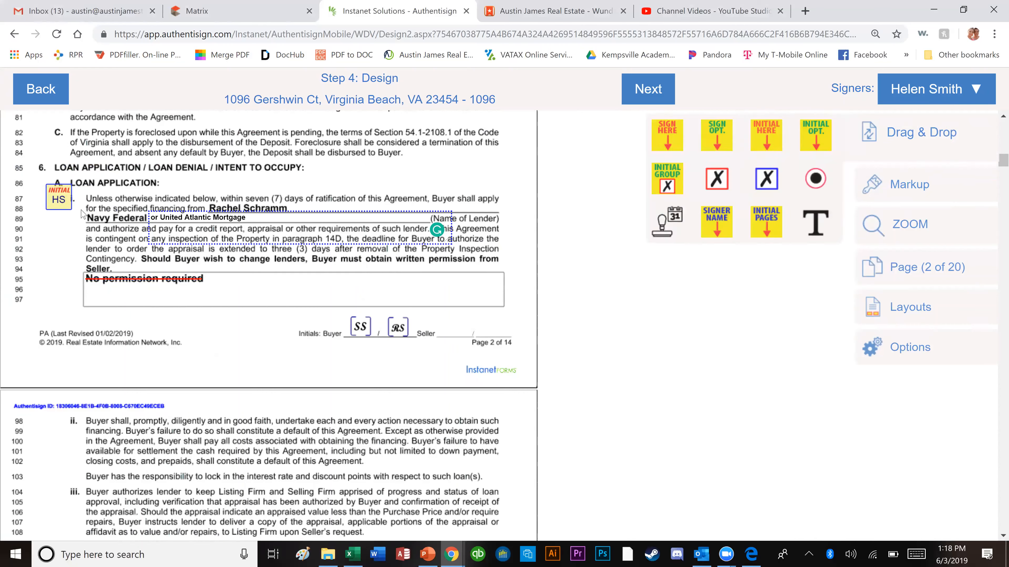
left_click(900, 101)
left_click(877, 151)
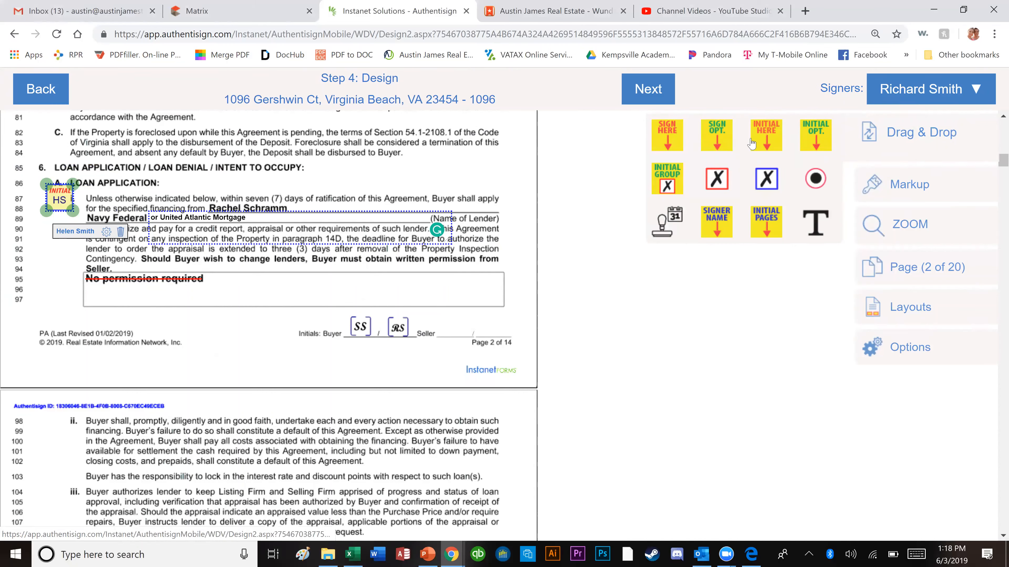
left_click_drag(769, 143, 181, 155)
left_click_drag(100, 205, 46, 207)
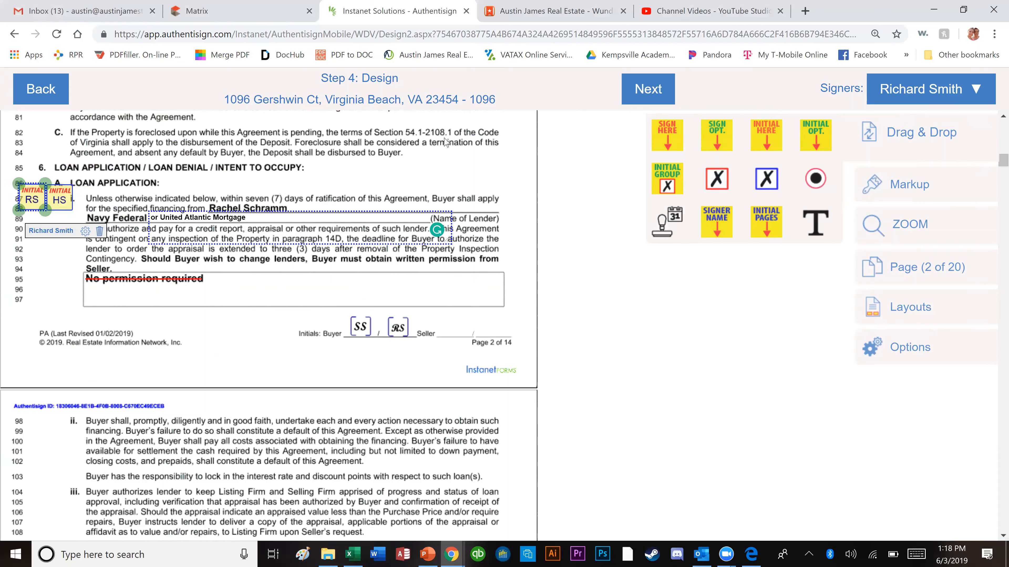
- Place required initial fields for both sellers in the margin beside the struck-out "No permission required" text
left_click_drag(768, 137, 39, 284)
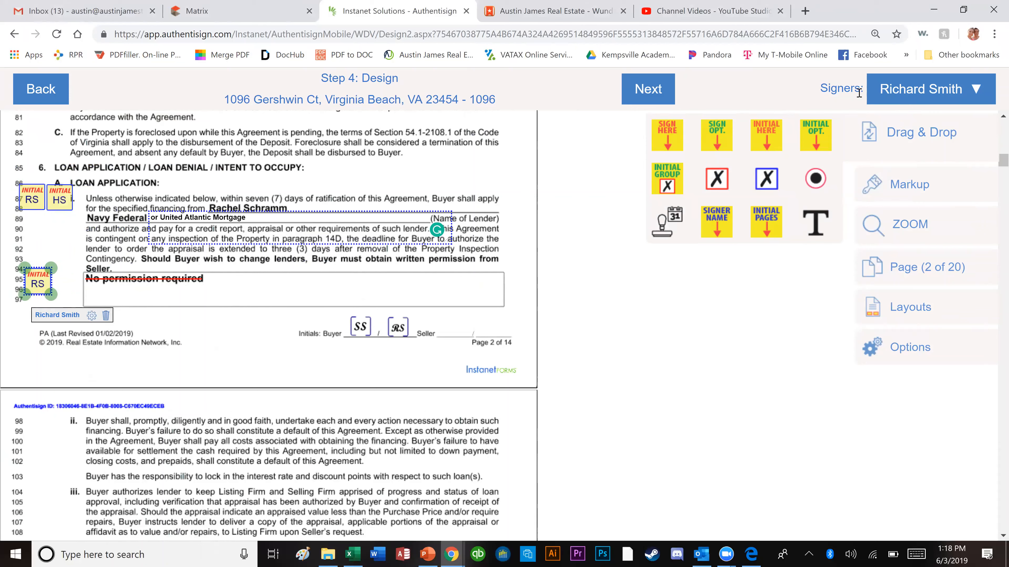
left_click(874, 94)
left_click(850, 184)
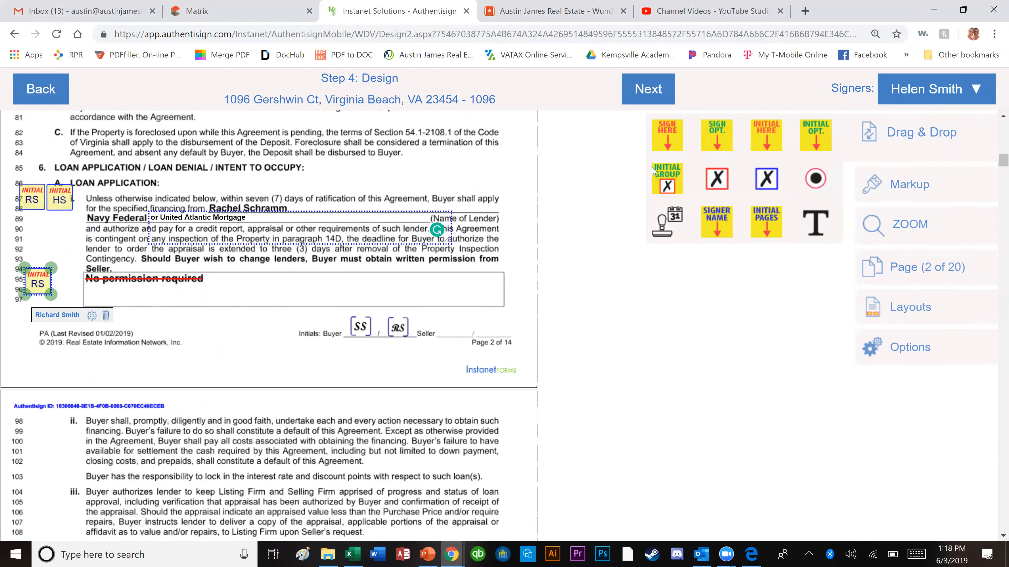
left_click_drag(777, 139, 50, 298)
- Review the strikeouts, inserted wording and seller initial fields on page 2 and the purchase price terms on page 1
scroll(296, 293, "down", 5)
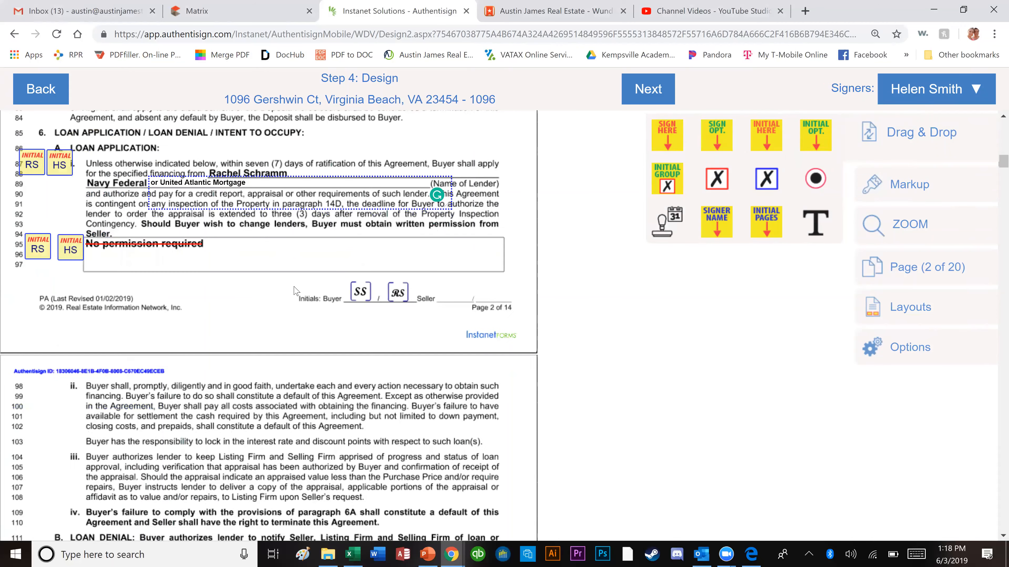
scroll(48, 274, "up", 7)
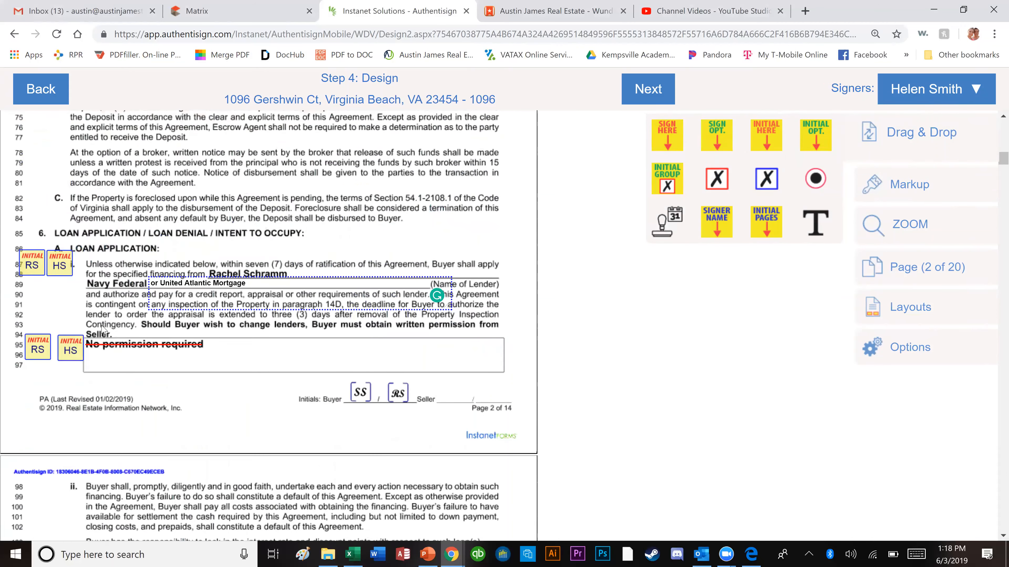
scroll(360, 354, "up", 5)
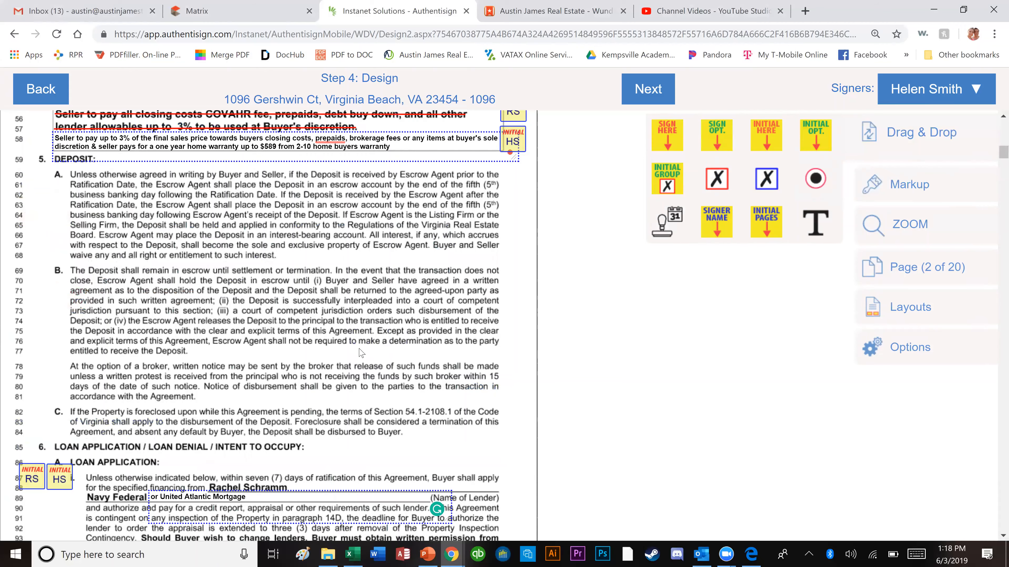
scroll(360, 353, "up", 10)
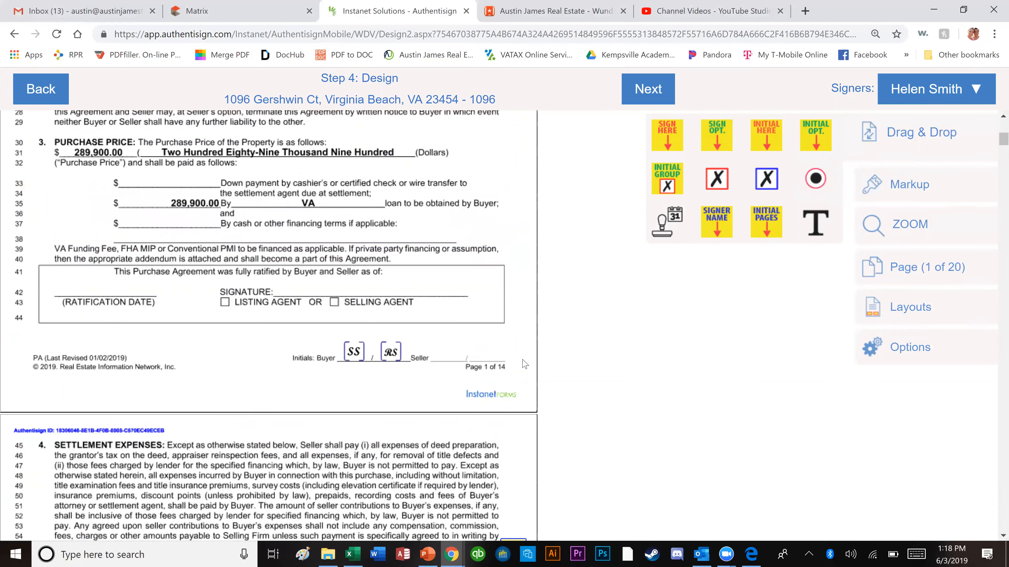
scroll(367, 380, "down", 10)
scroll(367, 381, "down", 10)
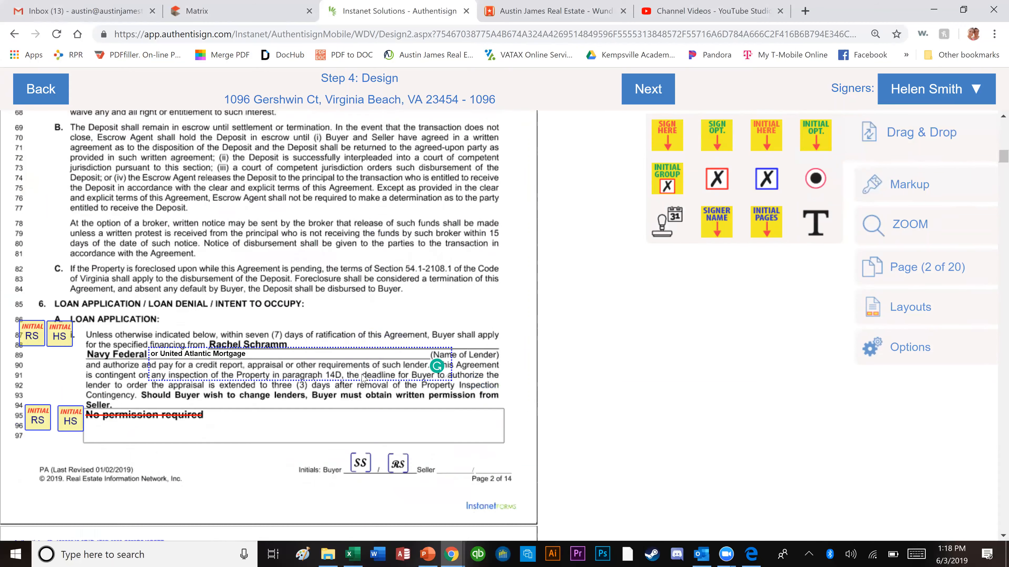
- Examine the agreement from the loan terms through the deed and title section, focusing on the settlement and possession terms in paragraph 8
scroll(352, 365, "down", 6)
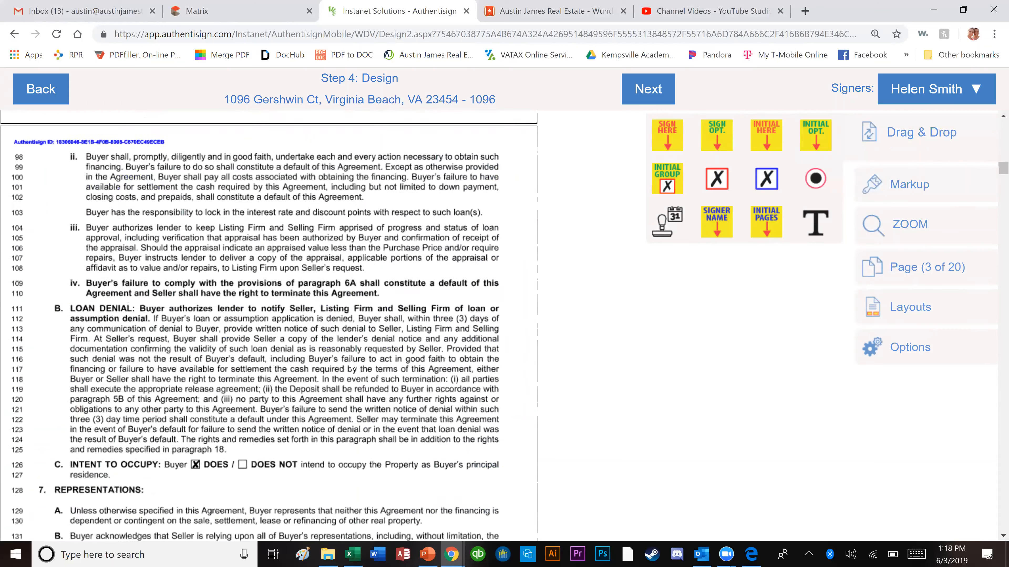
scroll(182, 277, "down", 12)
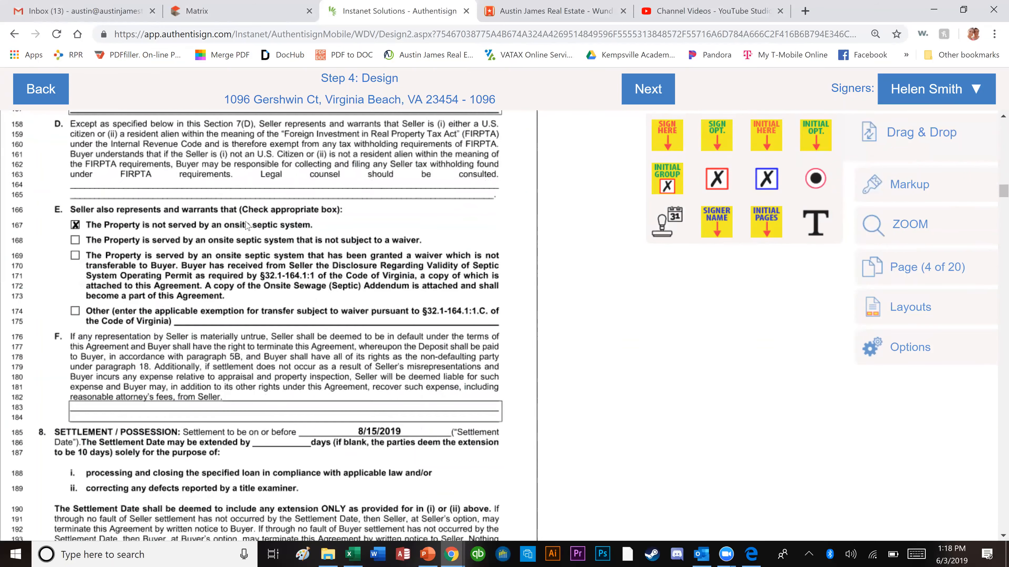
scroll(254, 244, "down", 5)
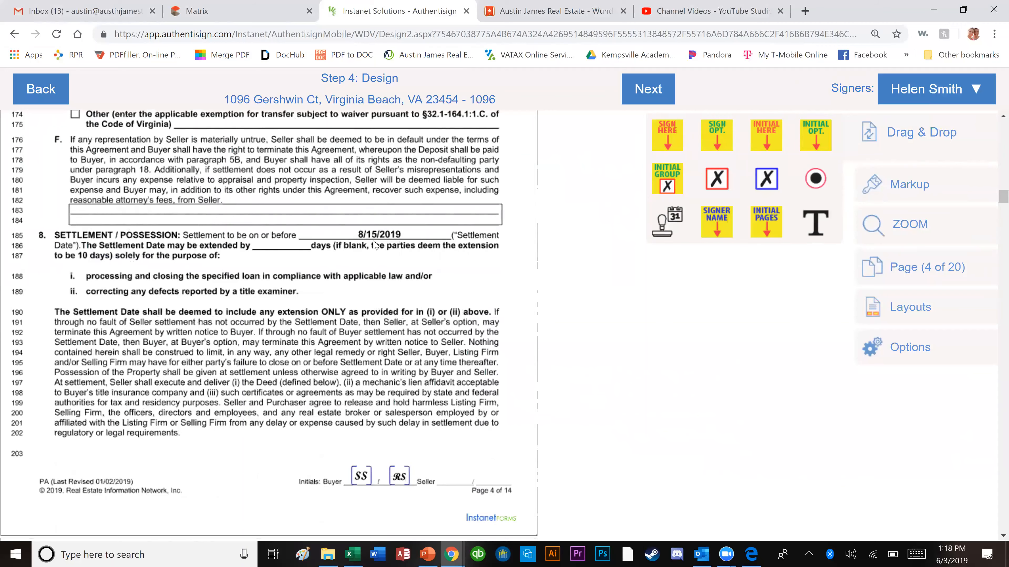
scroll(378, 259, "down", 8)
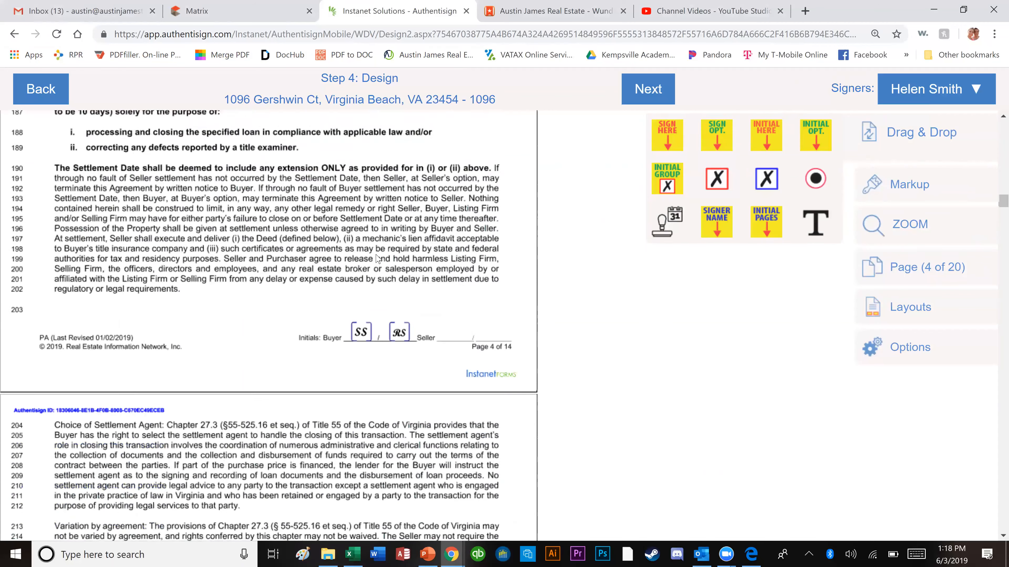
scroll(379, 259, "up", 5)
scroll(377, 259, "up", 3)
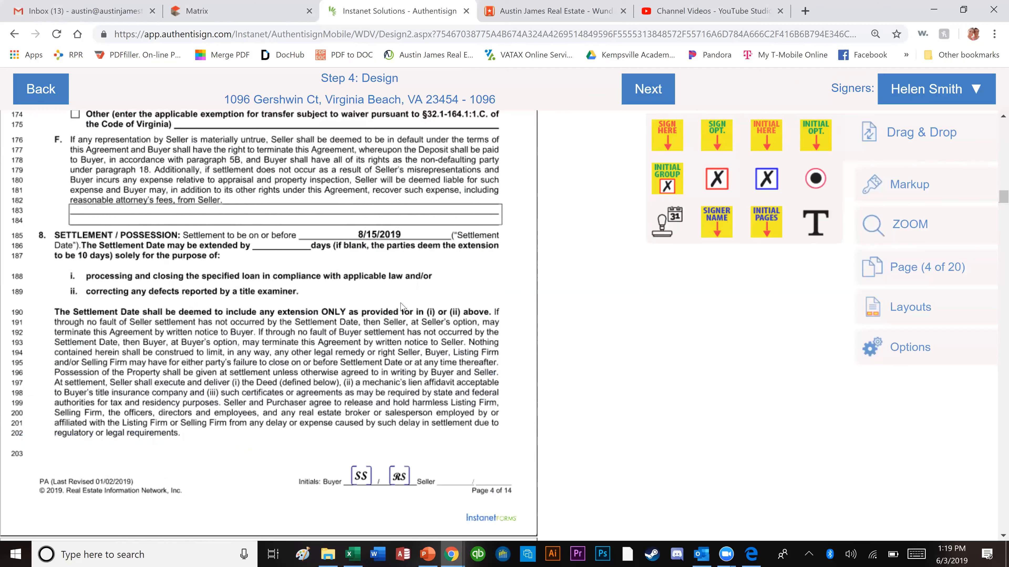
scroll(401, 306, "down", 15)
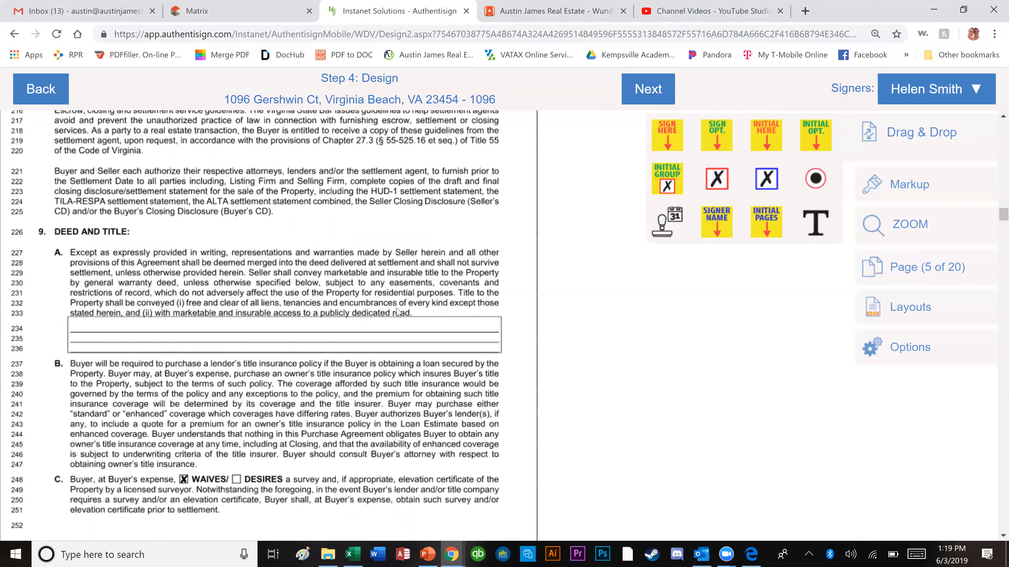
scroll(397, 312, "down", 6)
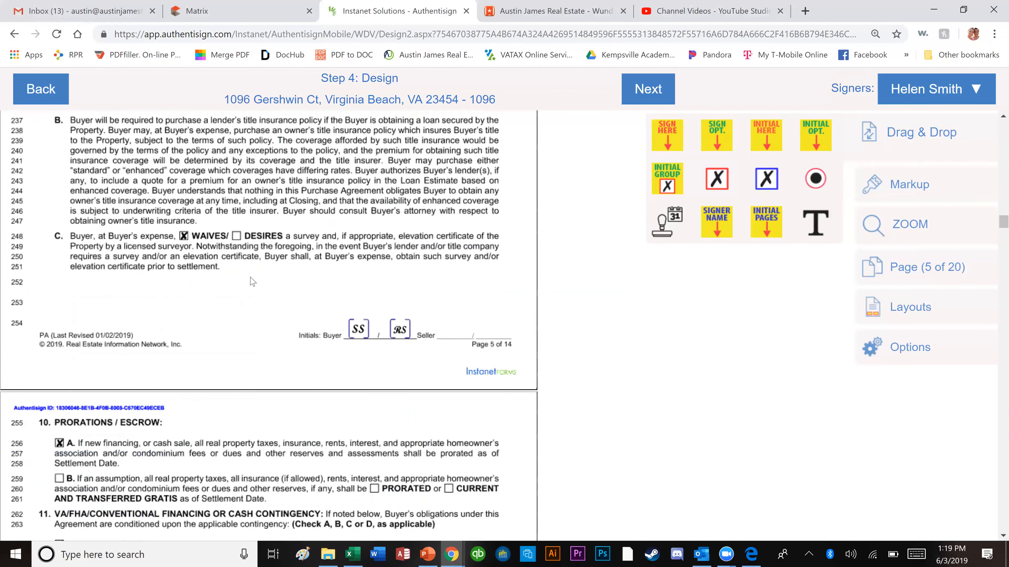
scroll(251, 281, "down", 1)
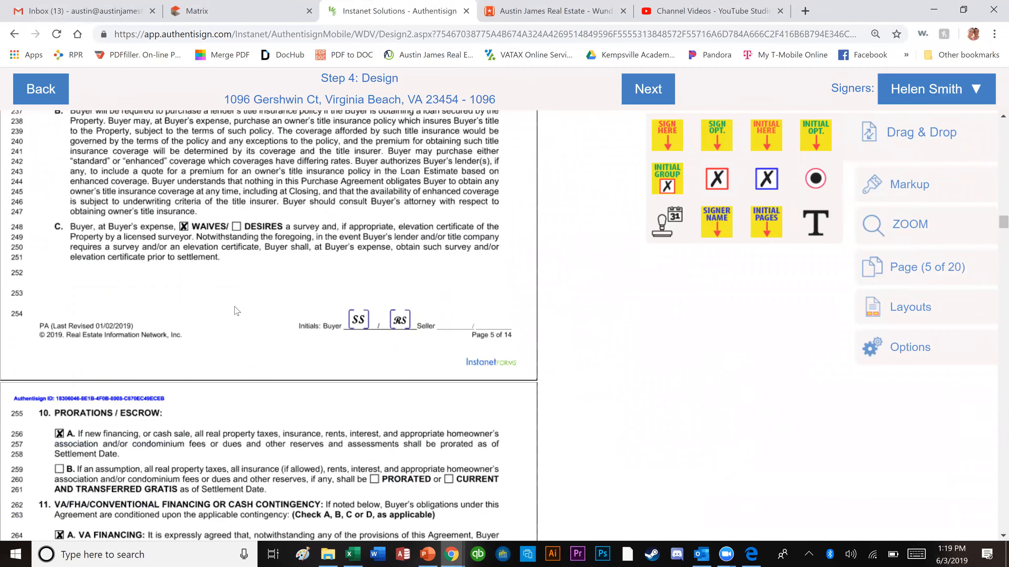
scroll(237, 308, "up", 8)
scroll(238, 312, "up", 15)
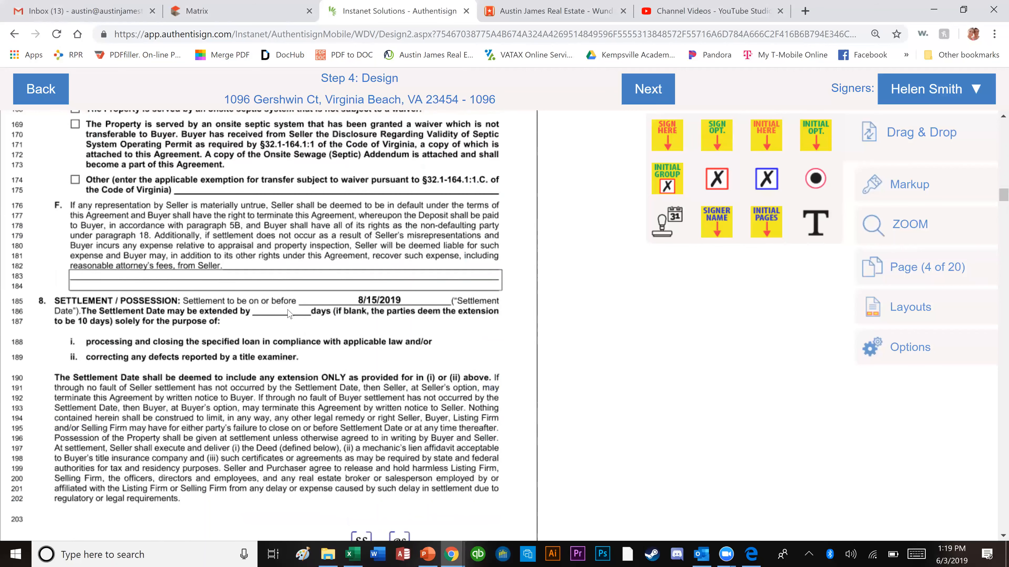
scroll(278, 372, "down", 2)
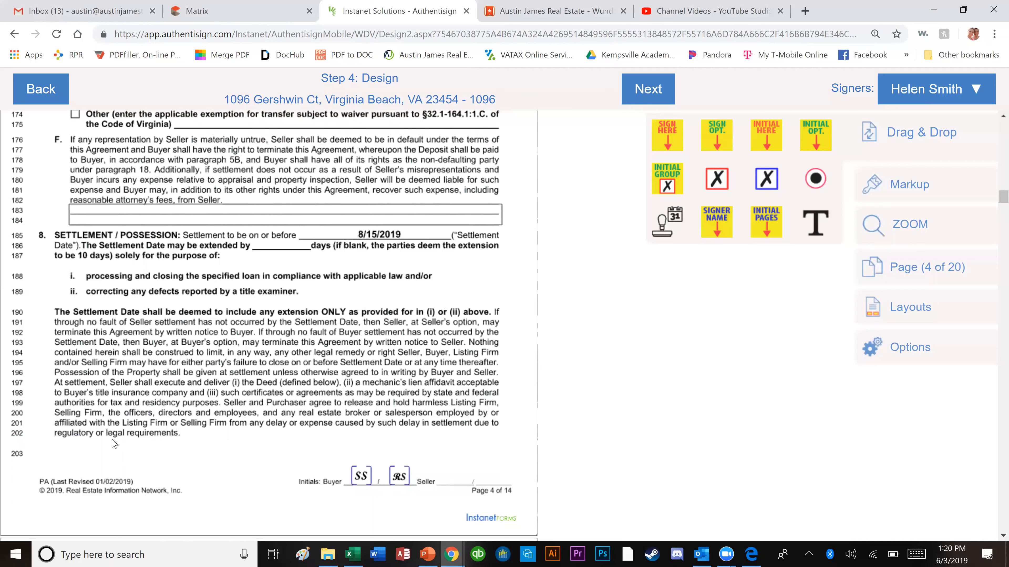
- Examine the agreement from the paragraph 8 settlement terms through title, prorations, financing, property condition and the paragraph 13 inspection and repair provisions
scroll(421, 334, "down", 8)
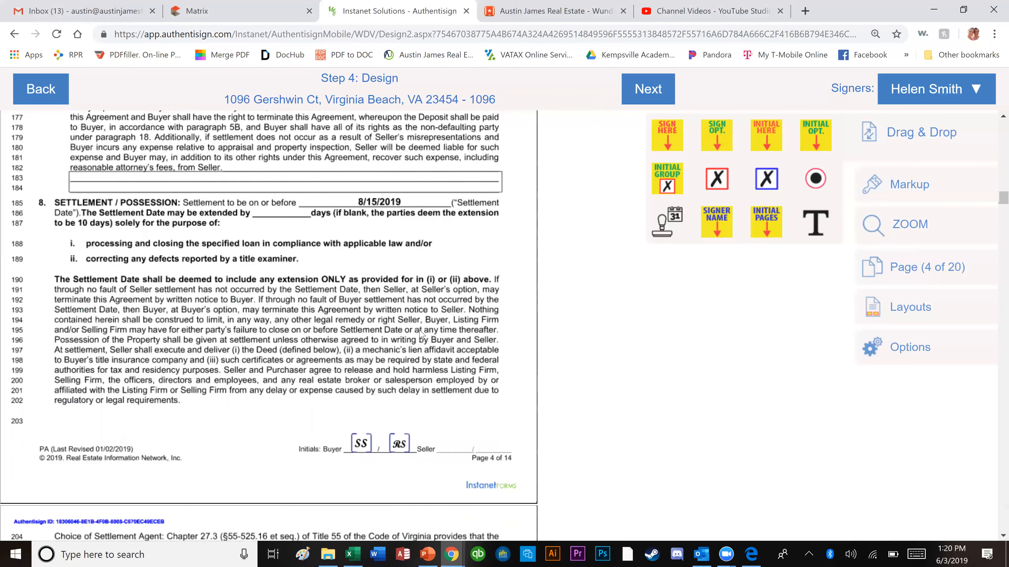
scroll(421, 333, "down", 10)
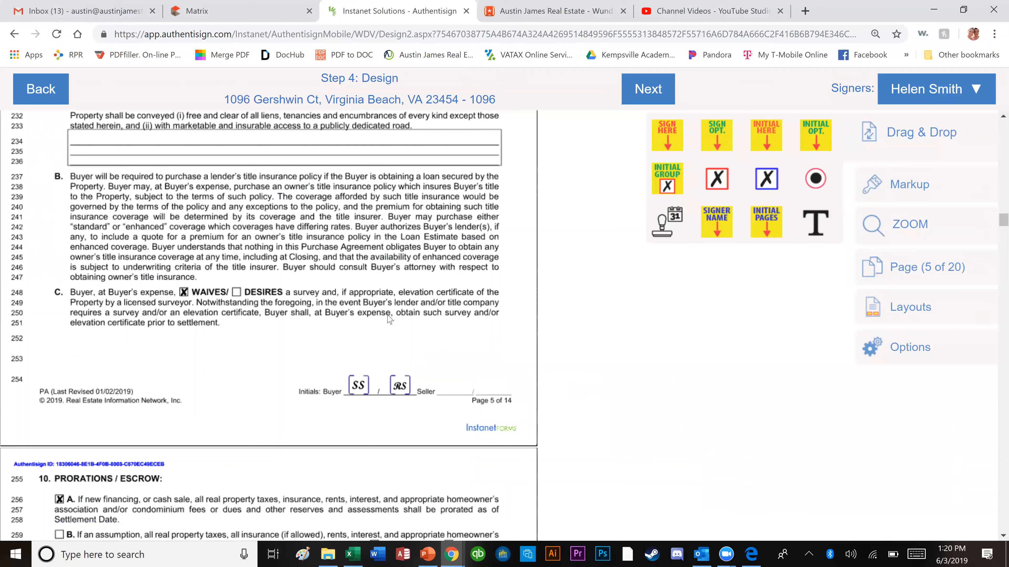
scroll(254, 302, "down", 6)
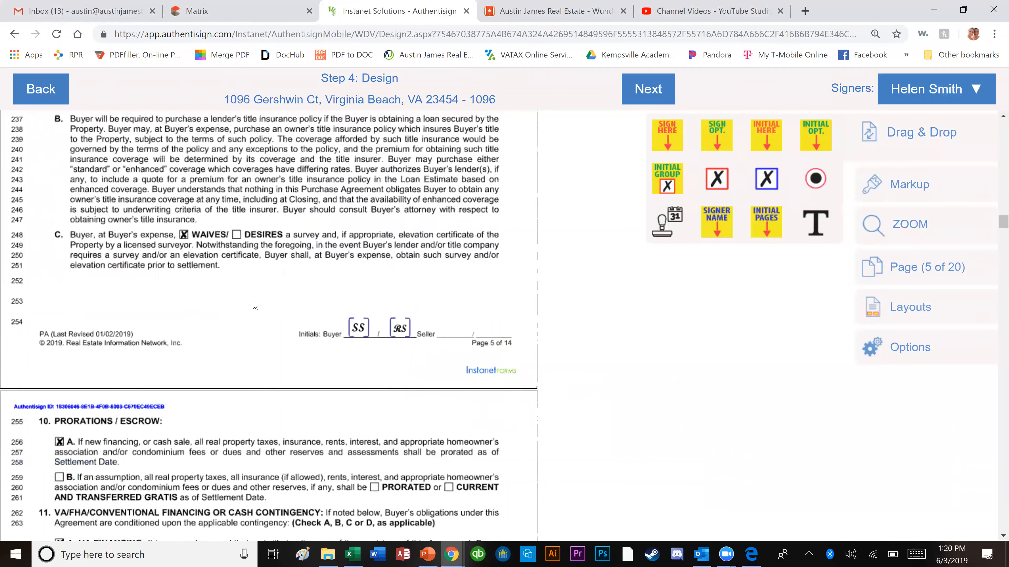
scroll(208, 238, "down", 5)
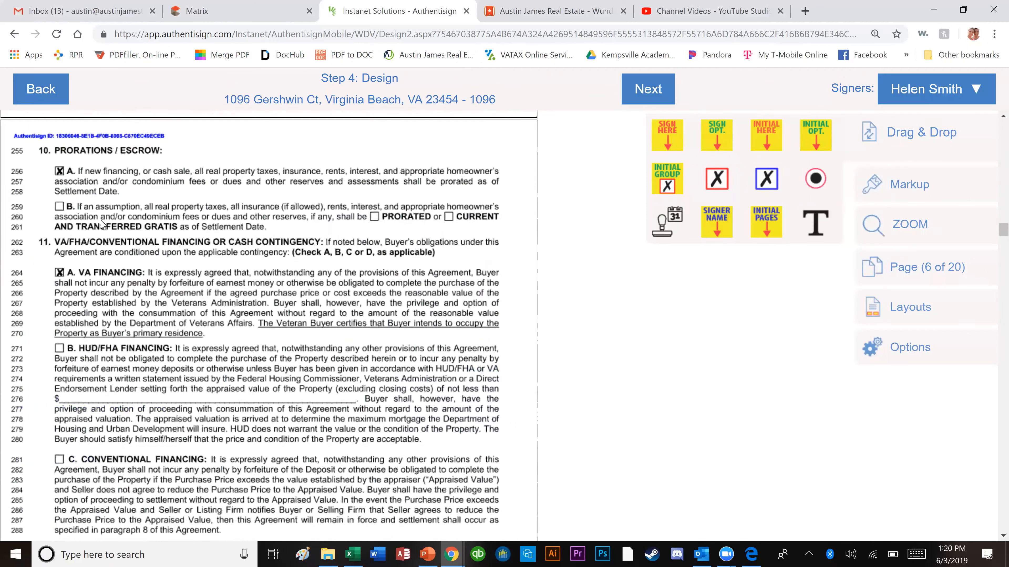
scroll(155, 247, "down", 6)
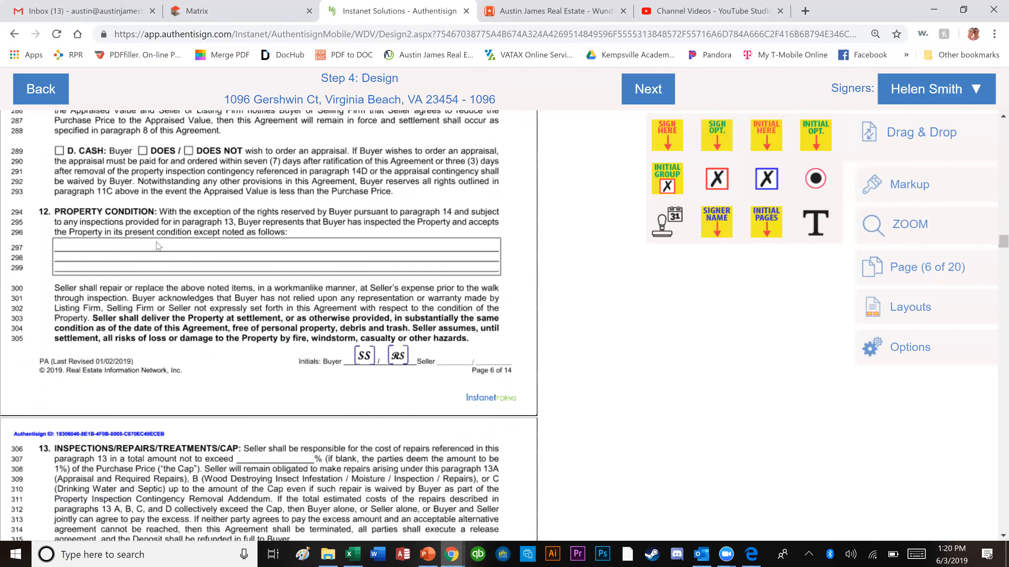
scroll(260, 229, "down", 5)
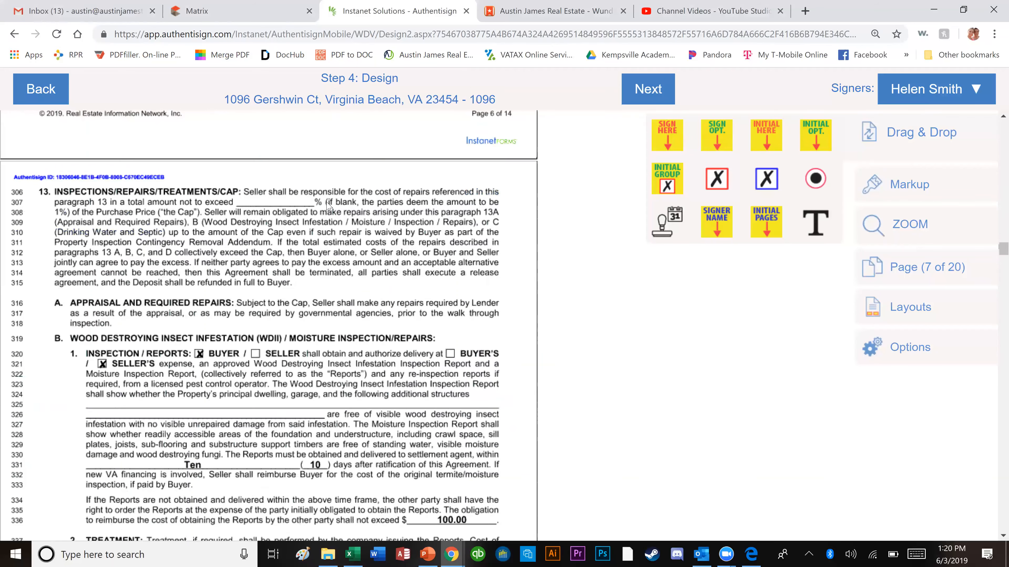
scroll(280, 234, "down", 2)
scroll(281, 235, "down", 2)
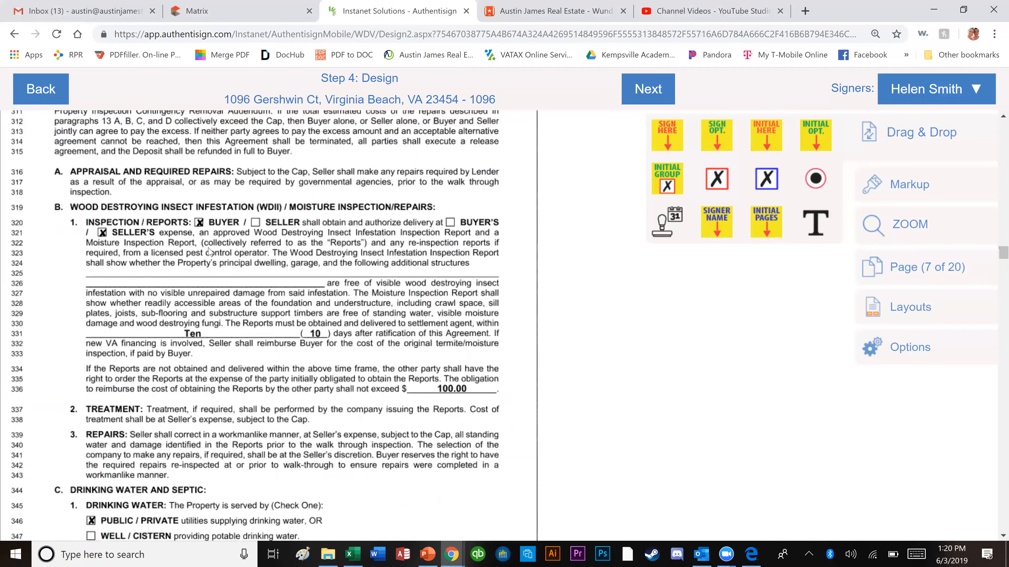
scroll(306, 281, "down", 5)
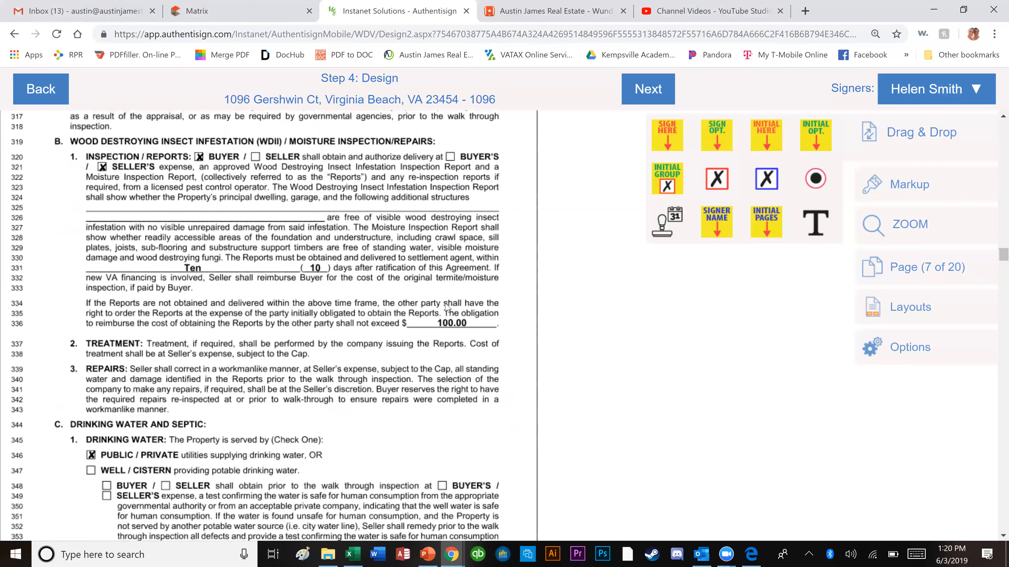
scroll(167, 252, "down", 1)
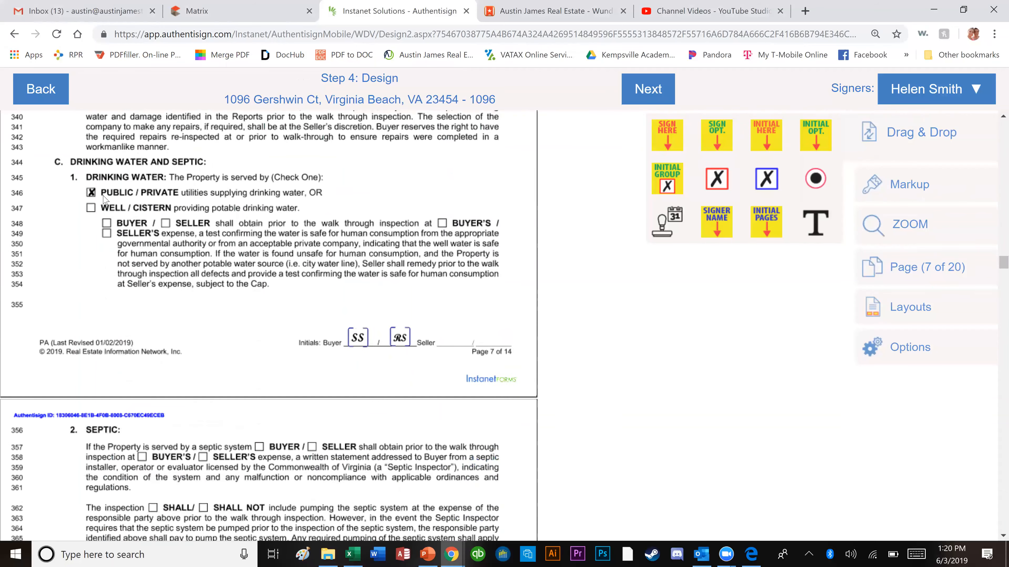
- Examine the drinking water, septic, walk-through, condominium, owners' association and property inspection terms through the Other Contingencies box on page 9
scroll(181, 240, "down", 8)
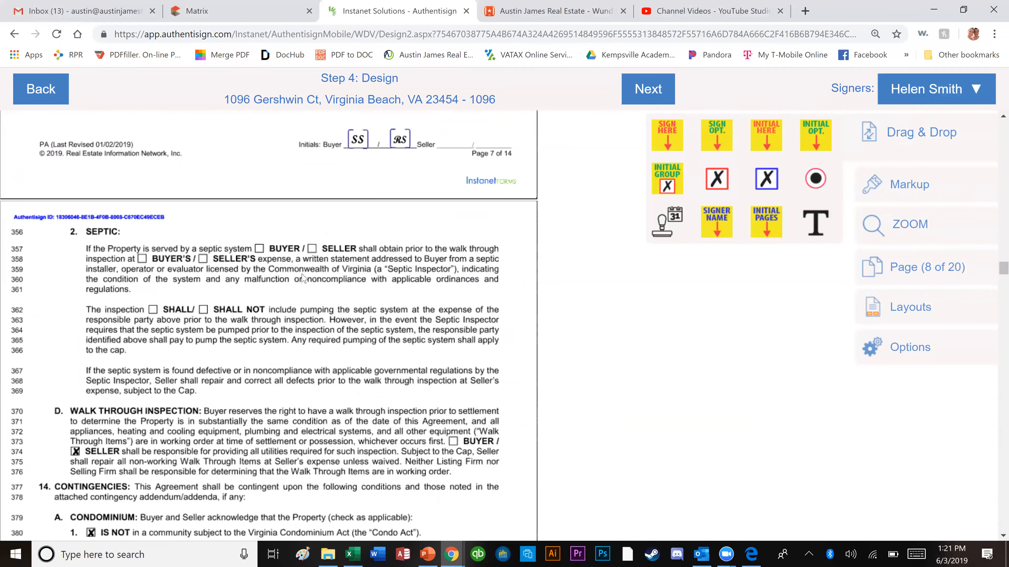
scroll(222, 270, "down", 3)
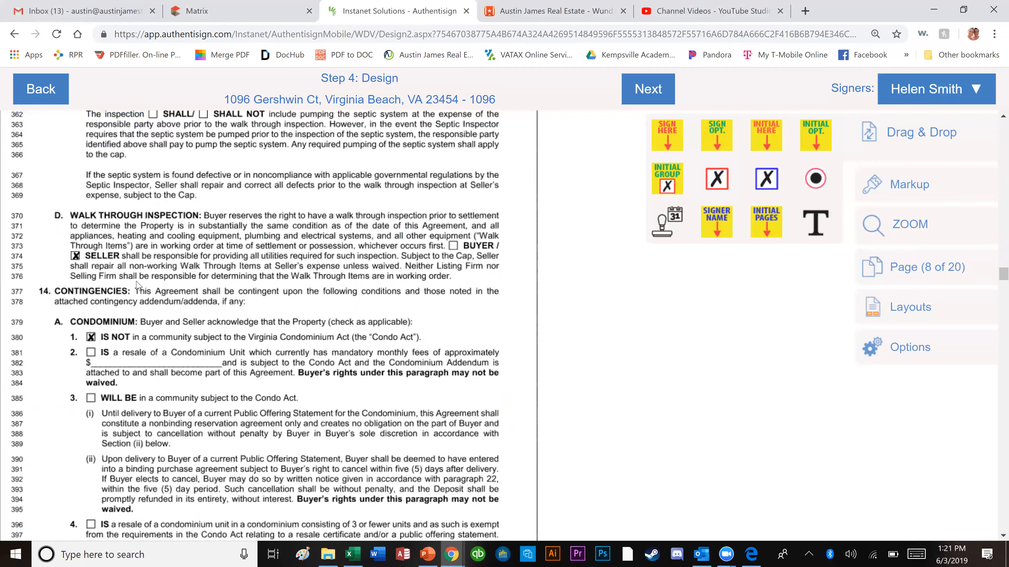
scroll(137, 286, "down", 2)
scroll(137, 285, "down", 10)
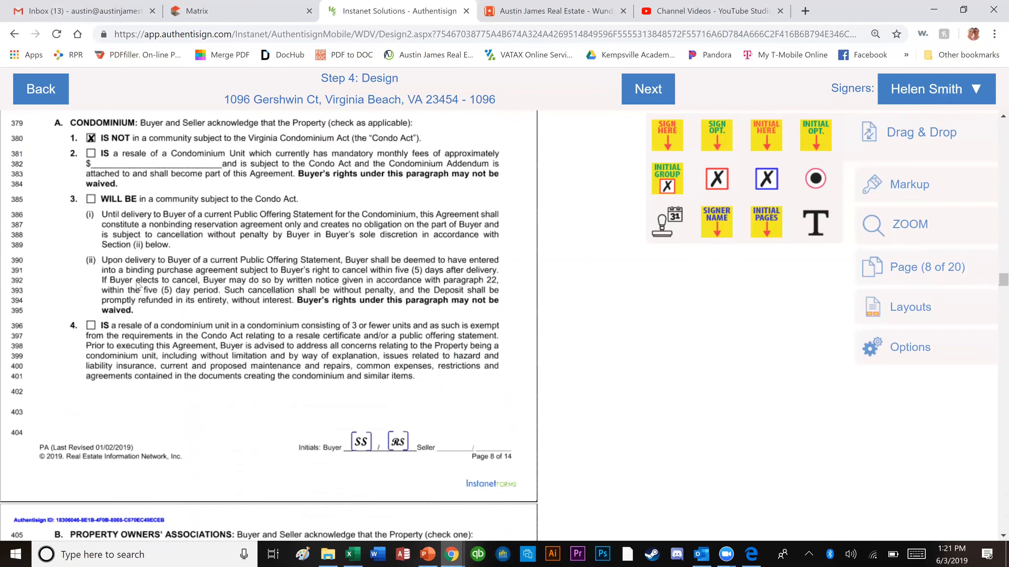
scroll(137, 286, "down", 2)
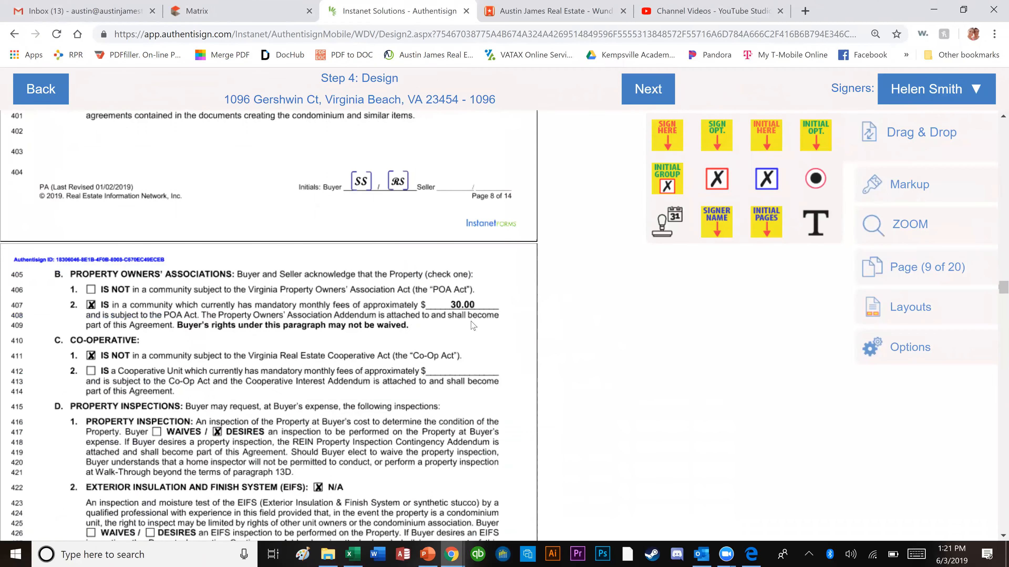
scroll(149, 285, "down", 1)
scroll(149, 285, "down", 2)
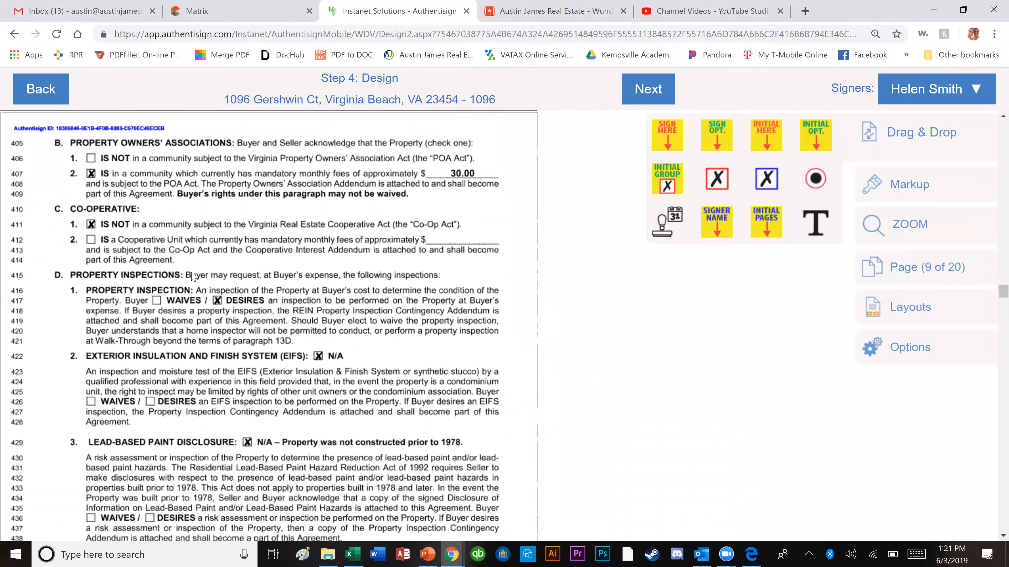
scroll(195, 277, "down", 1)
scroll(222, 239, "down", 4)
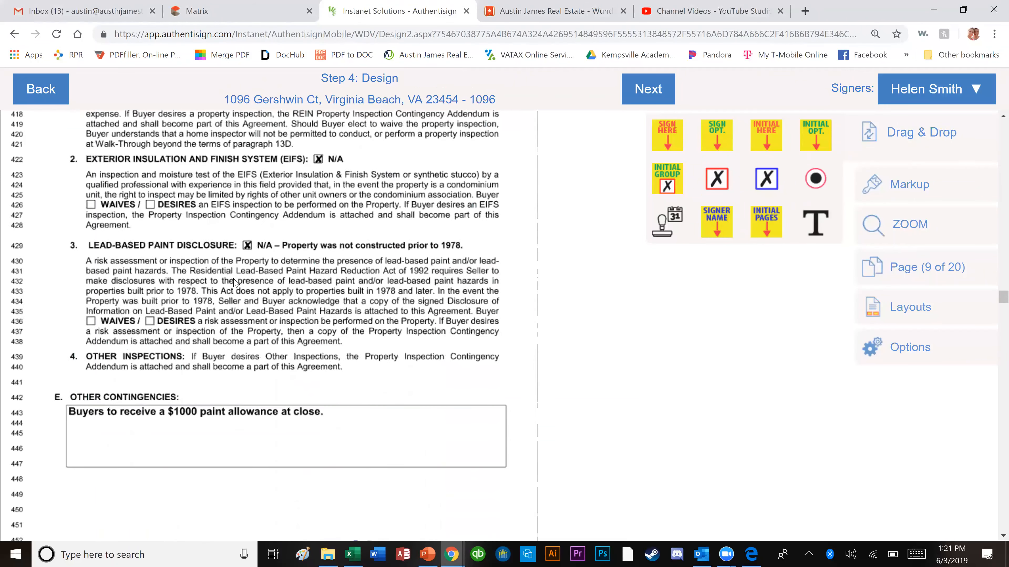
scroll(235, 282, "down", 6)
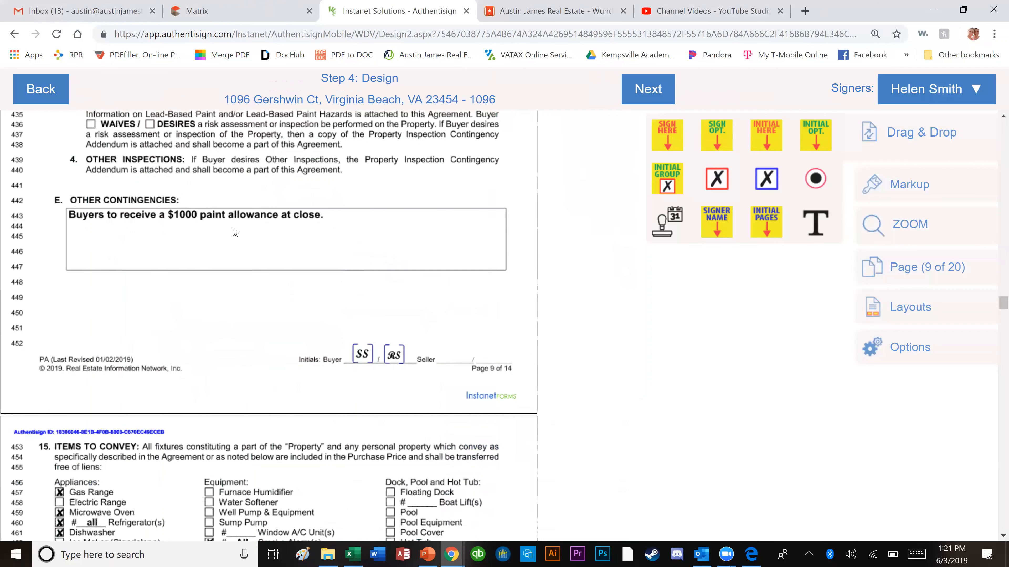
- Bring up the markup tools for the Other Contingencies box on page 9
scroll(302, 227, "up", 2)
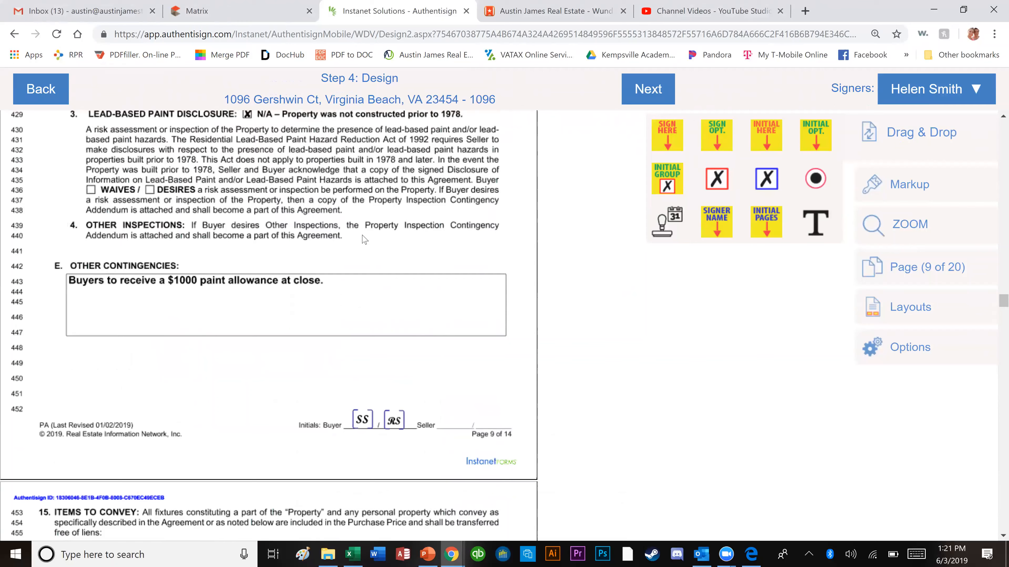
left_click(863, 201)
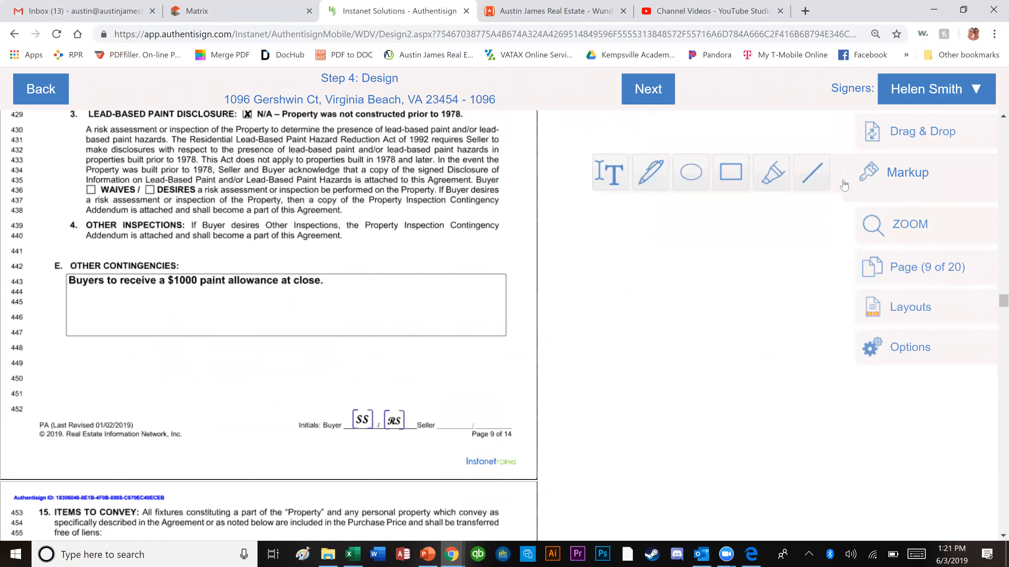
left_click(612, 175)
left_click_drag(69, 286, 344, 286)
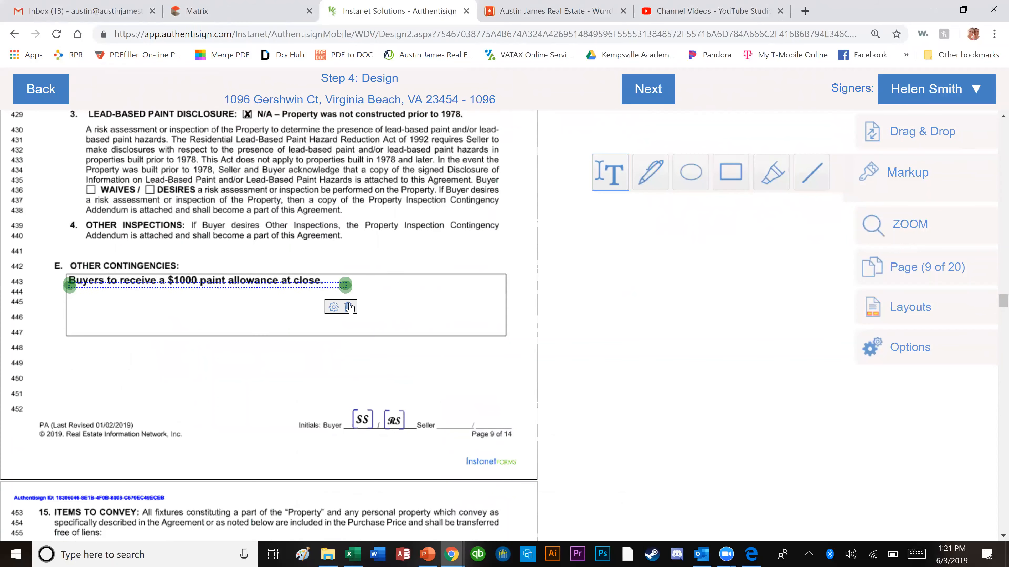
left_click(349, 308)
- Strike out "Buyers to receive a $1000 paint allowance at close." in the Other Contingencies box with a line
left_click(802, 184)
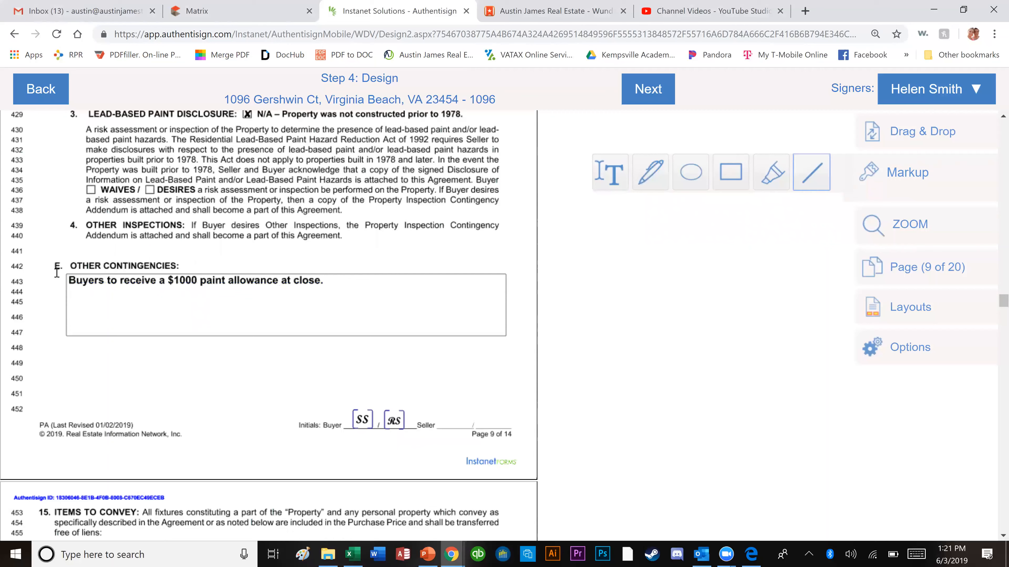
left_click_drag(73, 281, 330, 281)
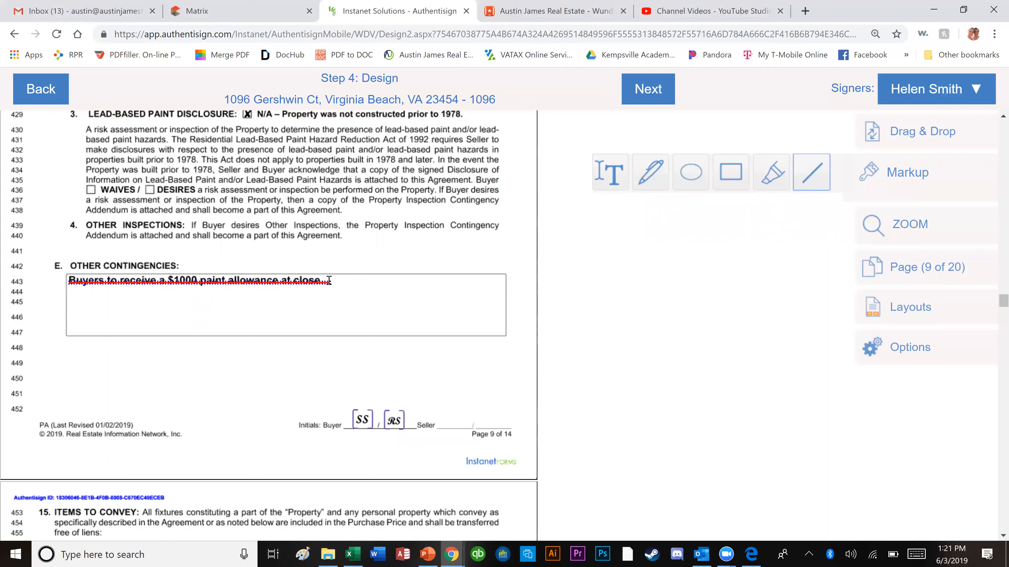
left_click(349, 308)
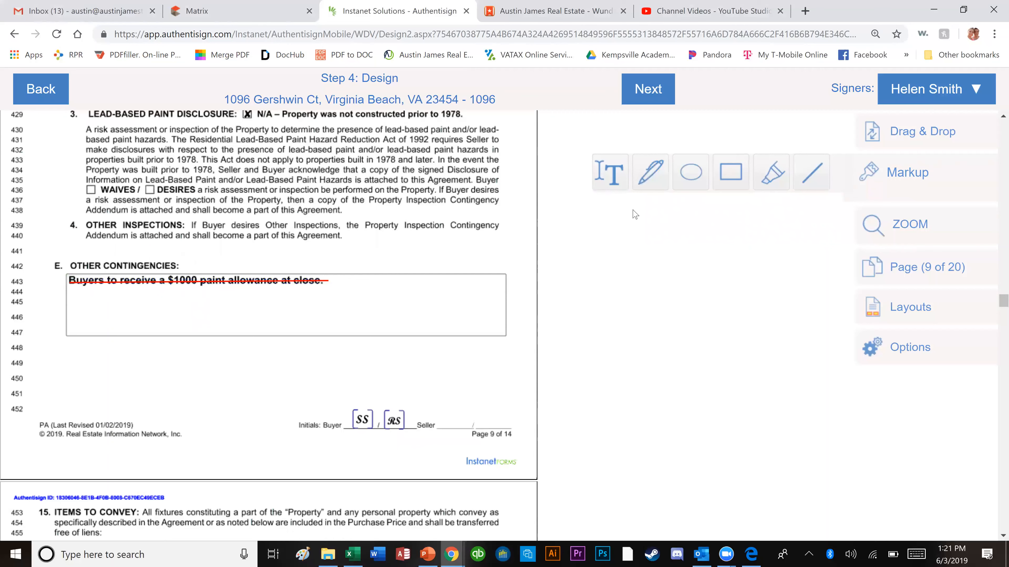
- Insert the text "Seller to pay $500 for paint." directly beneath the struck-out paint allowance wording in the Other Contingencies box
left_click(622, 182)
left_click_drag(72, 293, 336, 316)
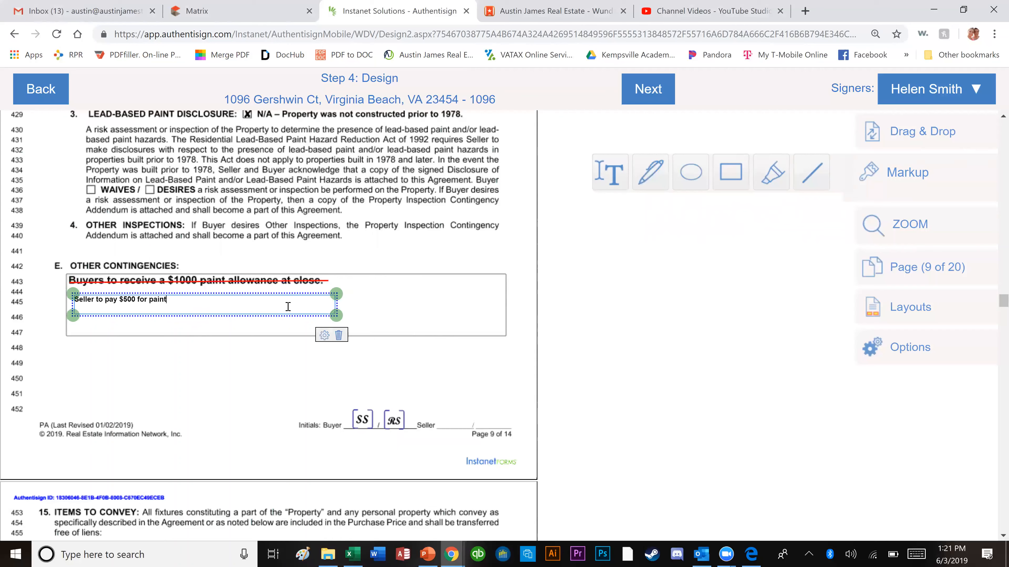
left_click_drag(280, 318, 240, 313)
key("BackSpace")
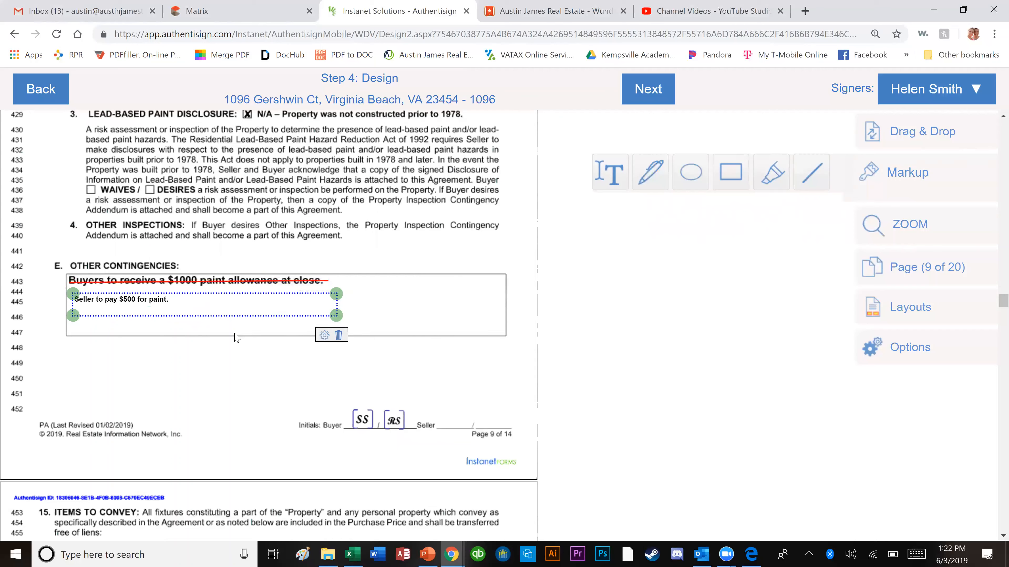
left_click(195, 299)
left_click_drag(194, 298, 192, 296)
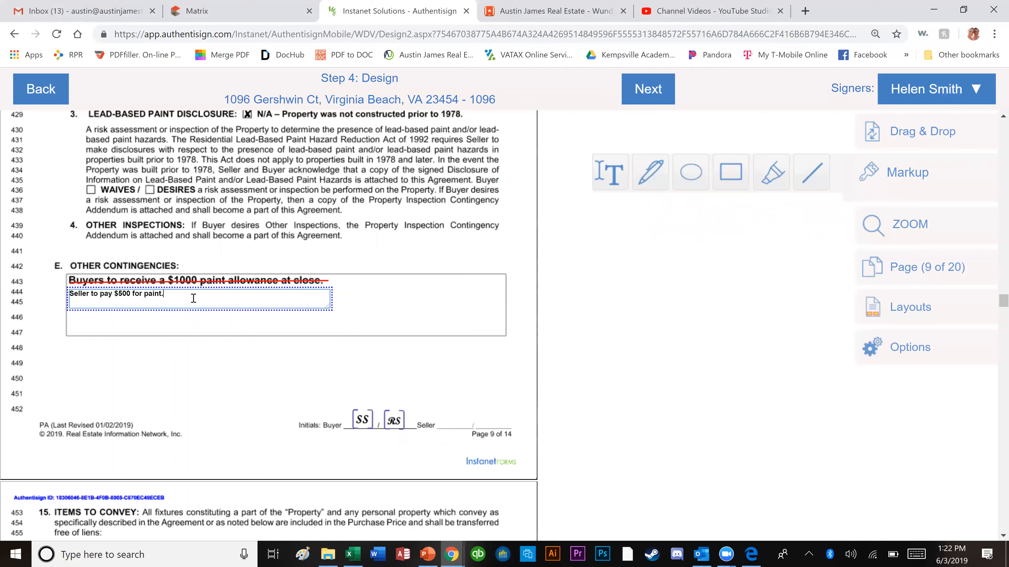
left_click(193, 301)
left_click(201, 325)
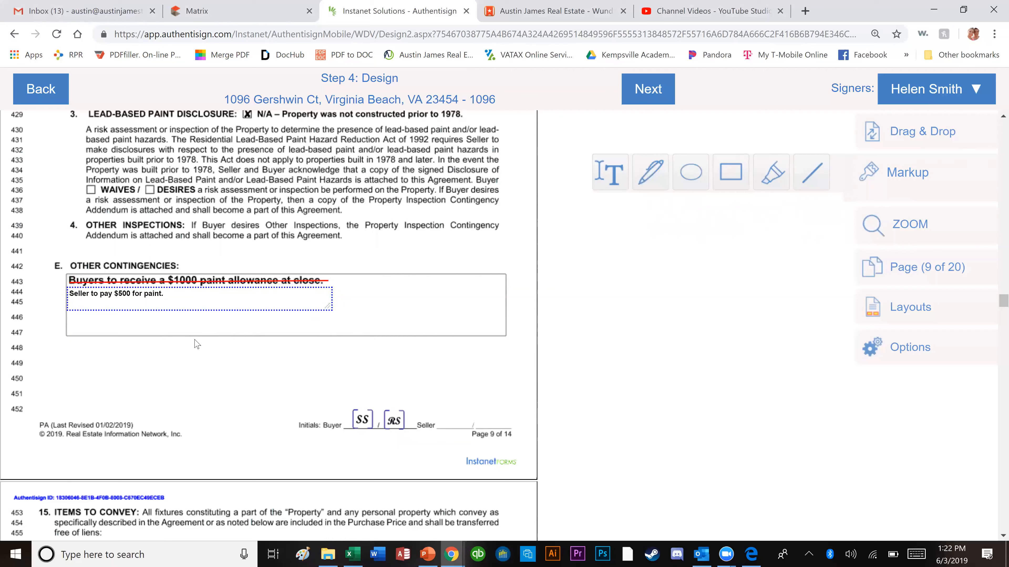
- Place required initial fields for both sellers, one above the other, in the margin beside the Other Contingencies box
left_click(913, 147)
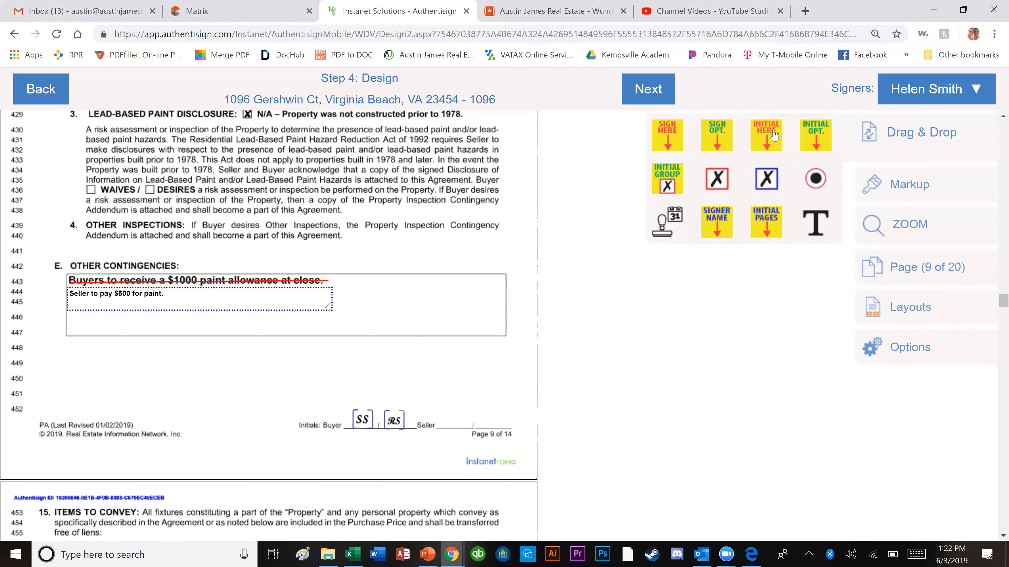
left_click_drag(774, 135, 49, 277)
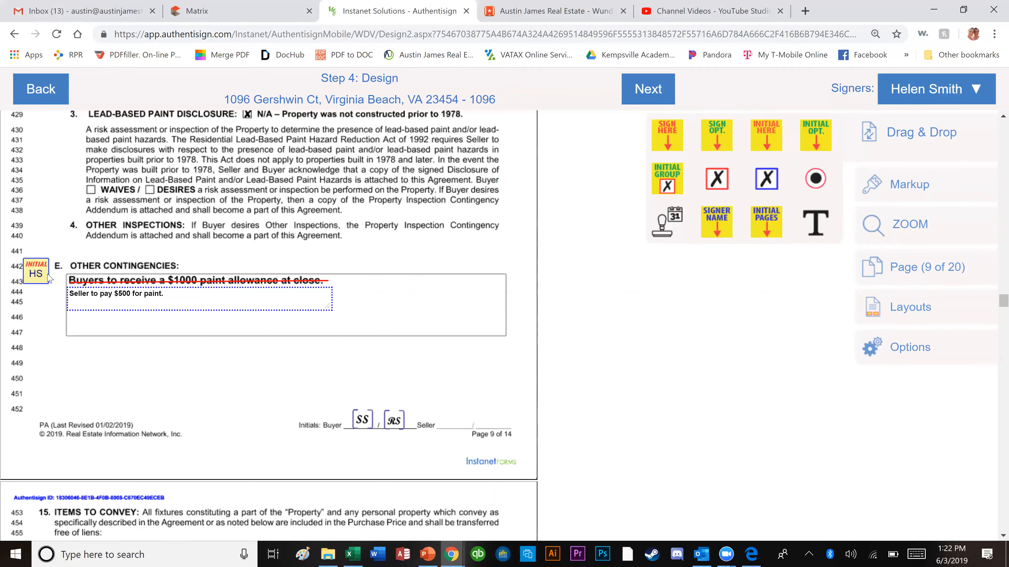
left_click(884, 98)
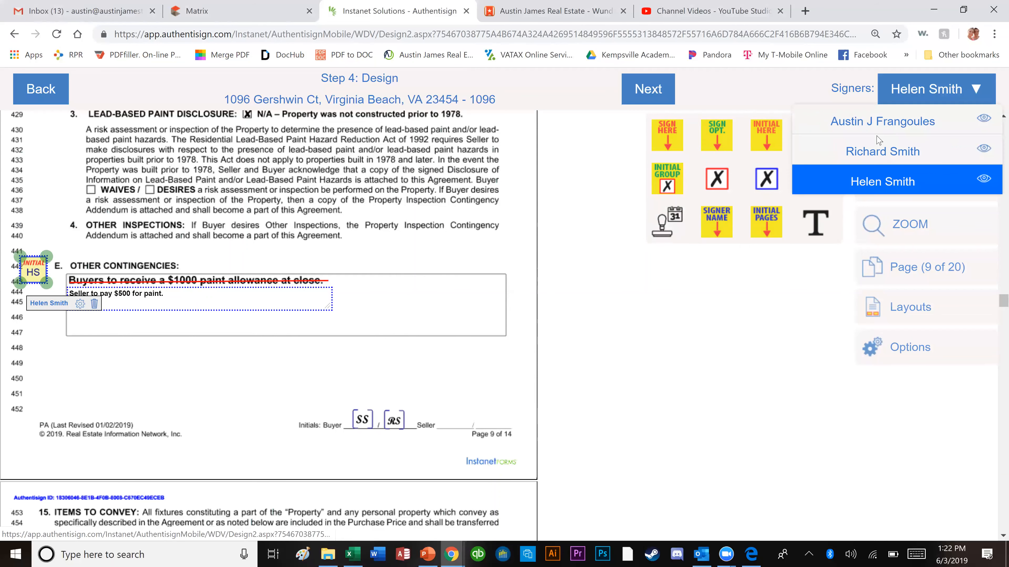
left_click(874, 150)
left_click_drag(758, 148, 48, 314)
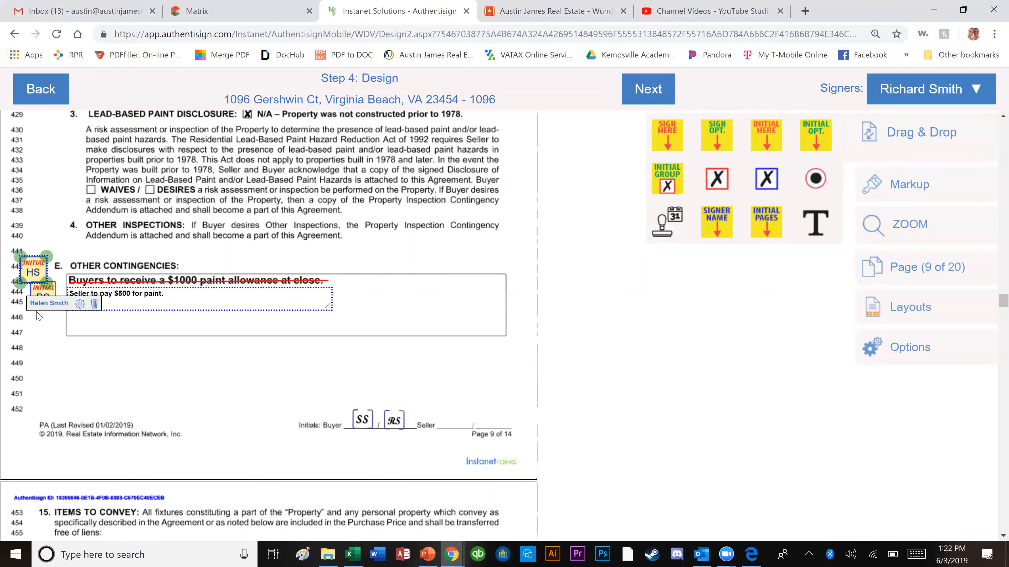
left_click(73, 255)
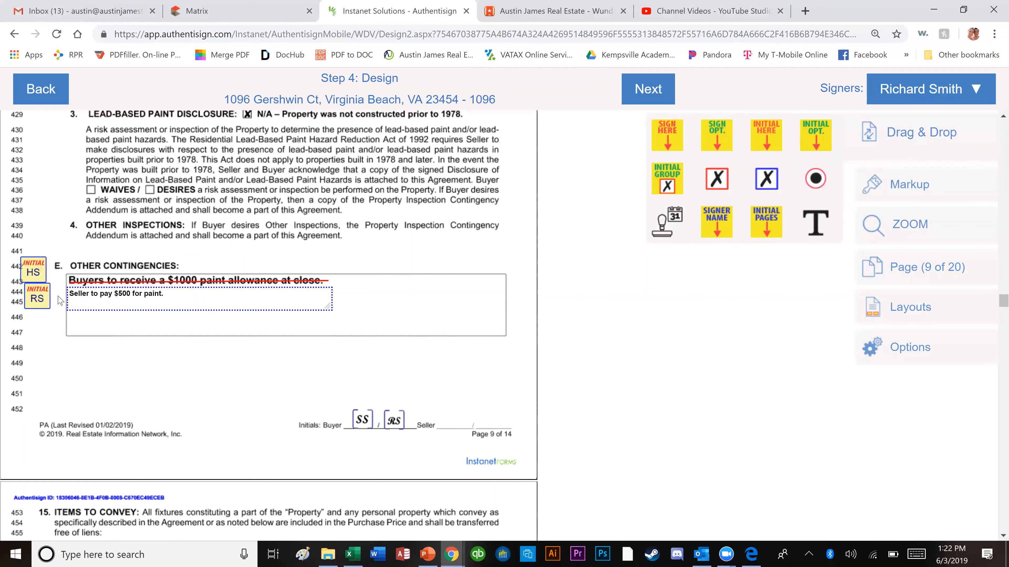
- Strike out the garage door opener checkbox with its "all" quantity and the "all" quantity for remotes on line 472 with lines
scroll(218, 328, "down", 5)
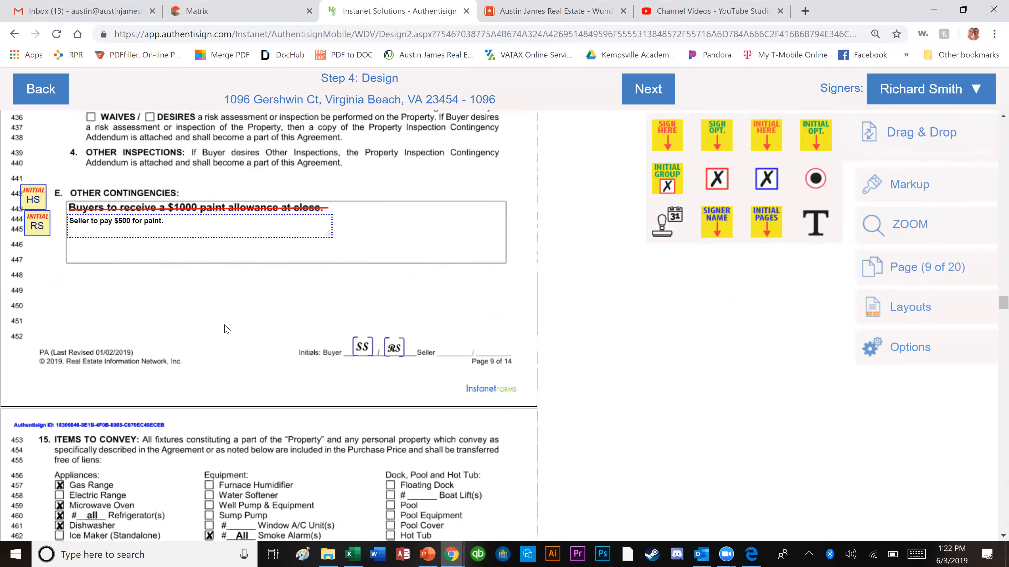
scroll(227, 330, "up", 3)
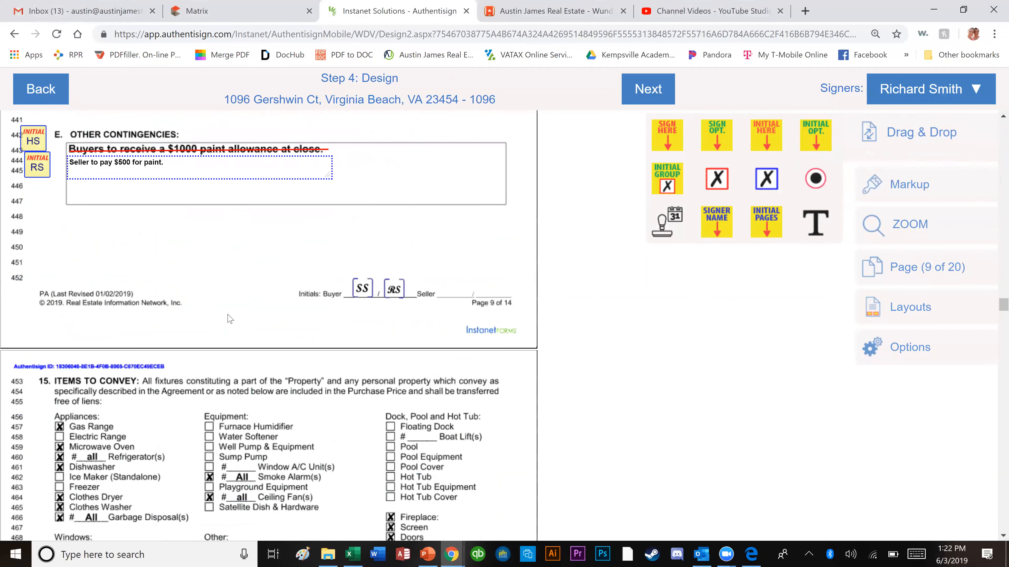
scroll(229, 318, "down", 5)
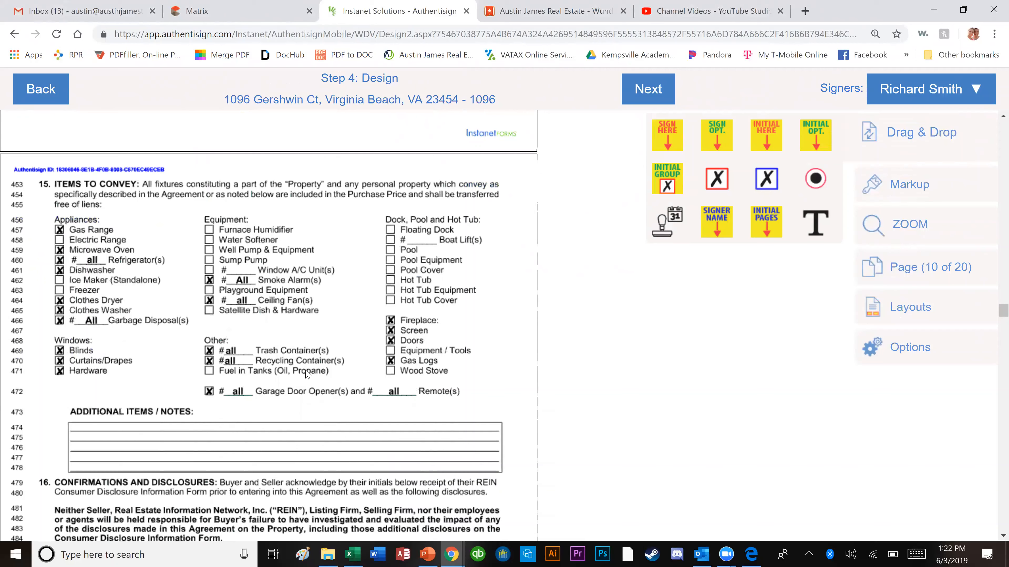
left_click(891, 183)
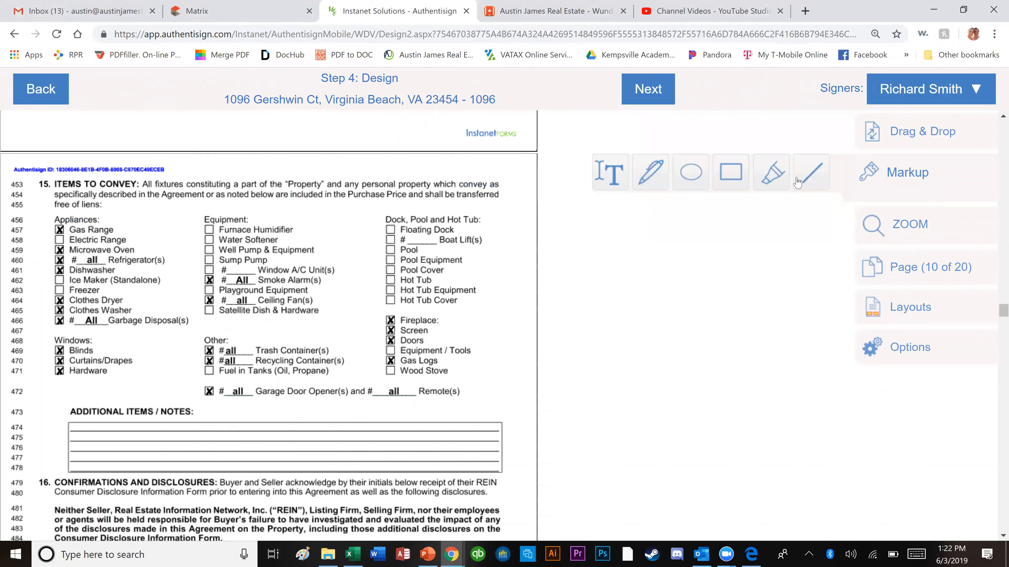
left_click(811, 175)
left_click_drag(200, 392, 247, 391)
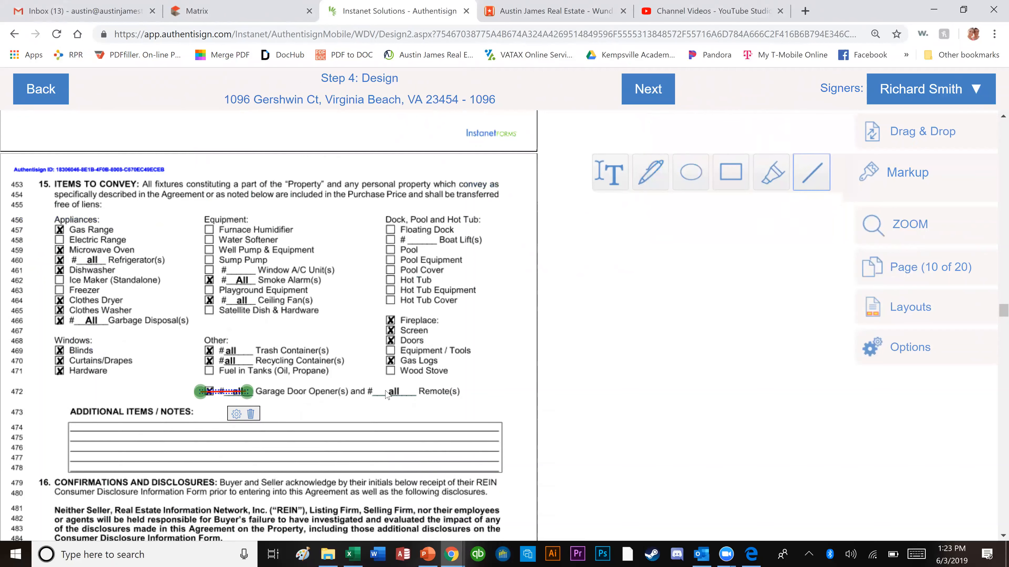
left_click(802, 180)
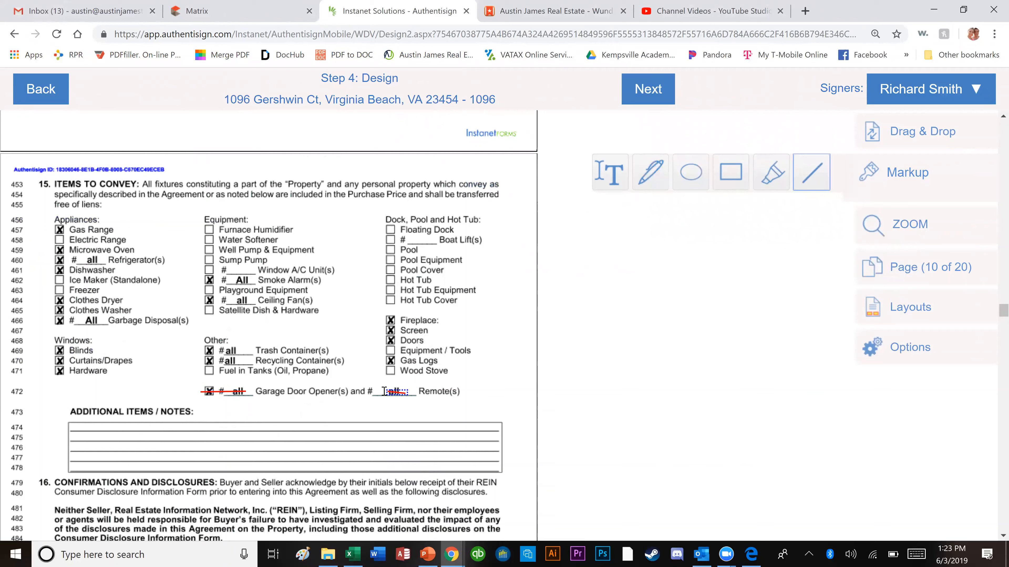
left_click_drag(383, 392, 405, 393)
- Place required initial fields for the currently selected seller at both ends of the garage door opener line in Items to Convey
left_click(911, 147)
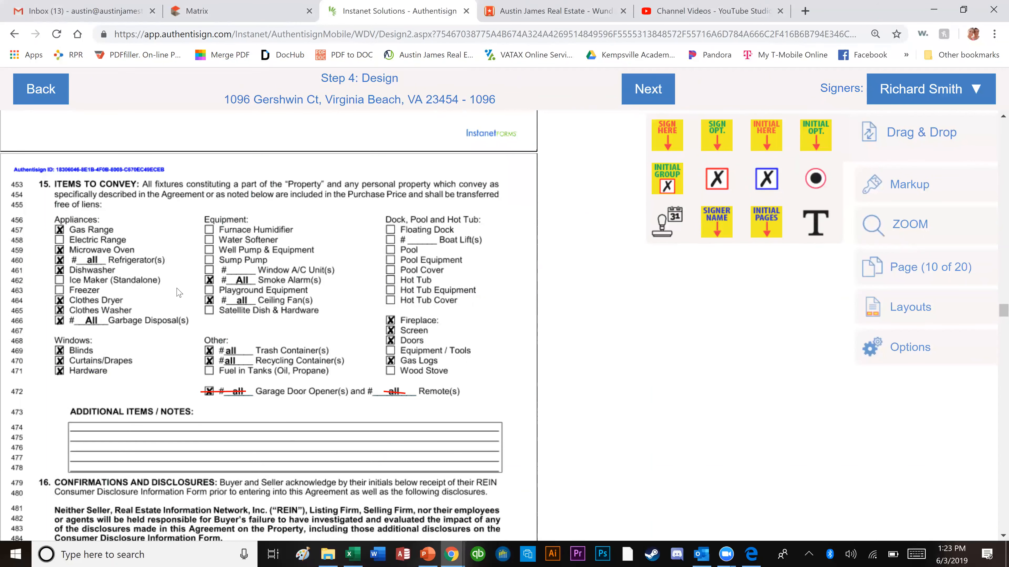
scroll(286, 415, "down", 4)
scroll(288, 413, "up", 13)
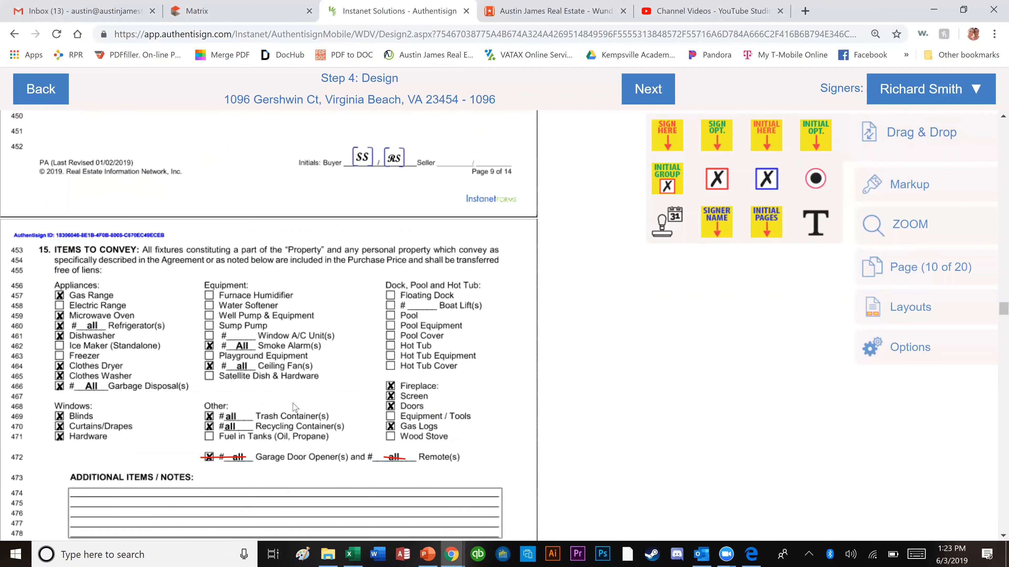
scroll(293, 404, "down", 10)
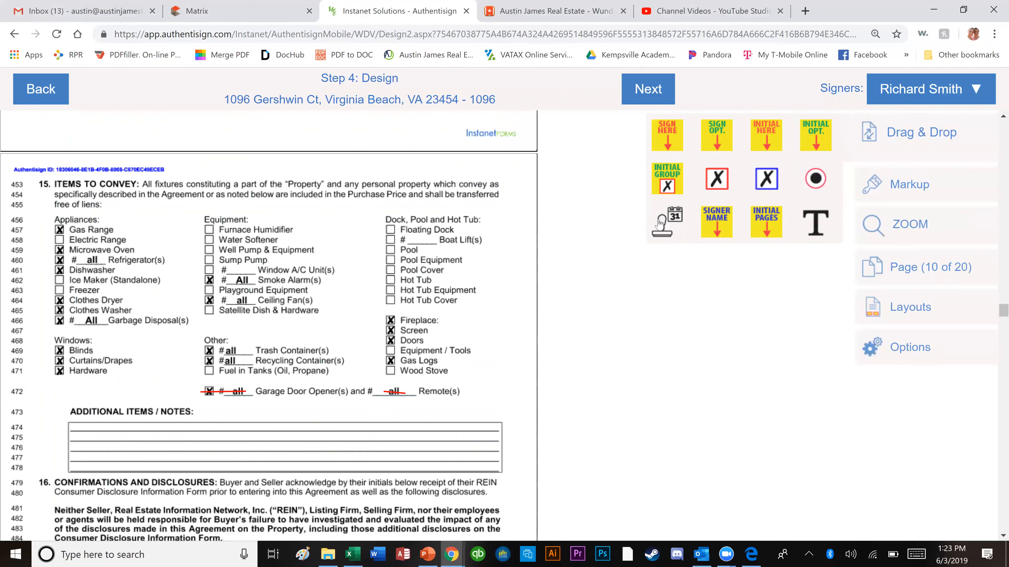
left_click_drag(417, 314, 177, 384)
left_click_drag(774, 147, 474, 390)
- Switch to the other seller as signer and place a required initial field beside each existing one on line 472
left_click(892, 100)
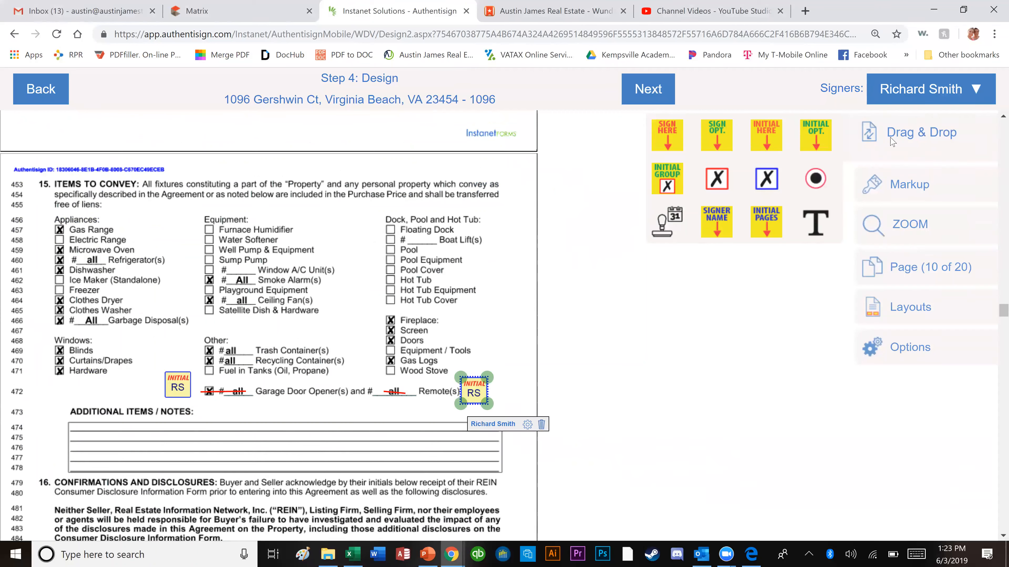
left_click(870, 181)
left_click_drag(774, 153, 168, 391)
left_click(393, 342)
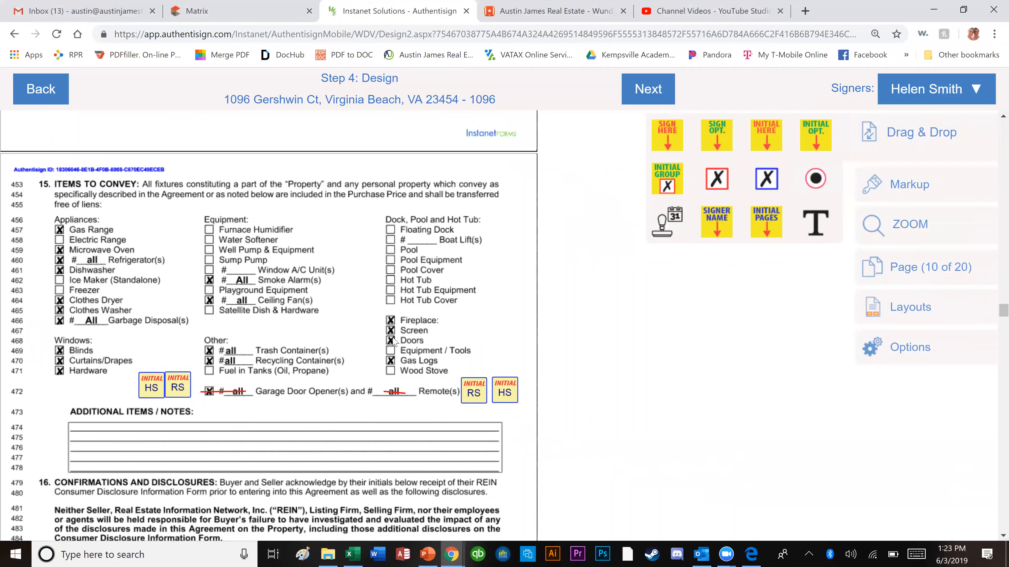
- Align the upper seller initial field directly above the lower one beside the Other Contingencies box on page 9
scroll(394, 341, "down", 8)
scroll(394, 340, "up", 6)
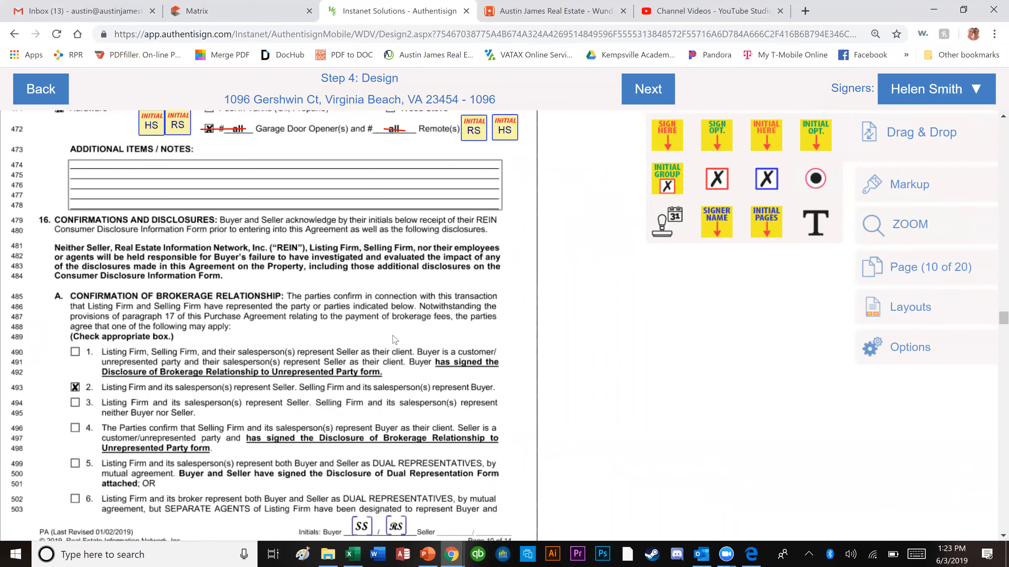
scroll(393, 340, "up", 2)
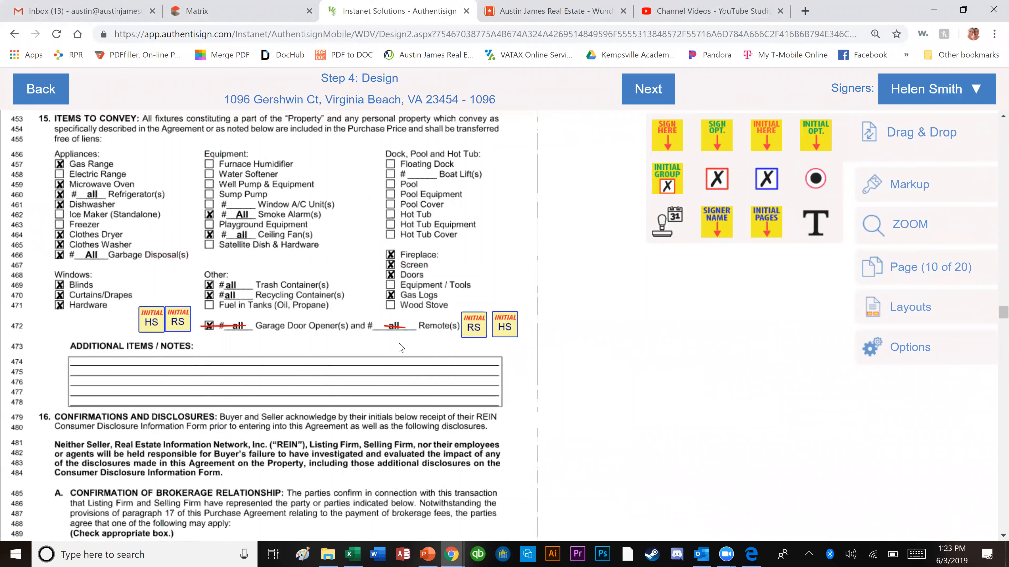
scroll(72, 364, "up", 12)
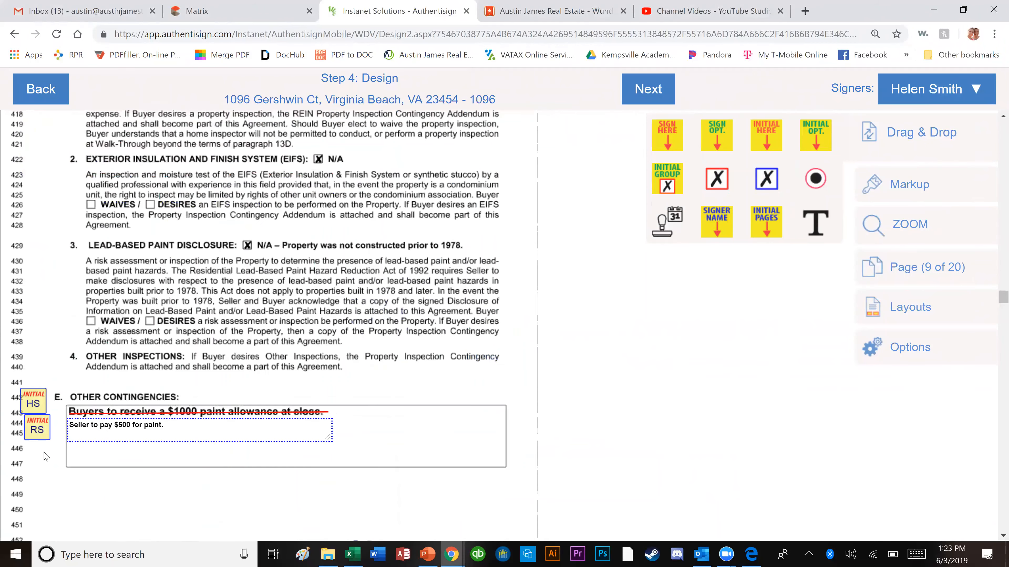
scroll(76, 447, "down", 2)
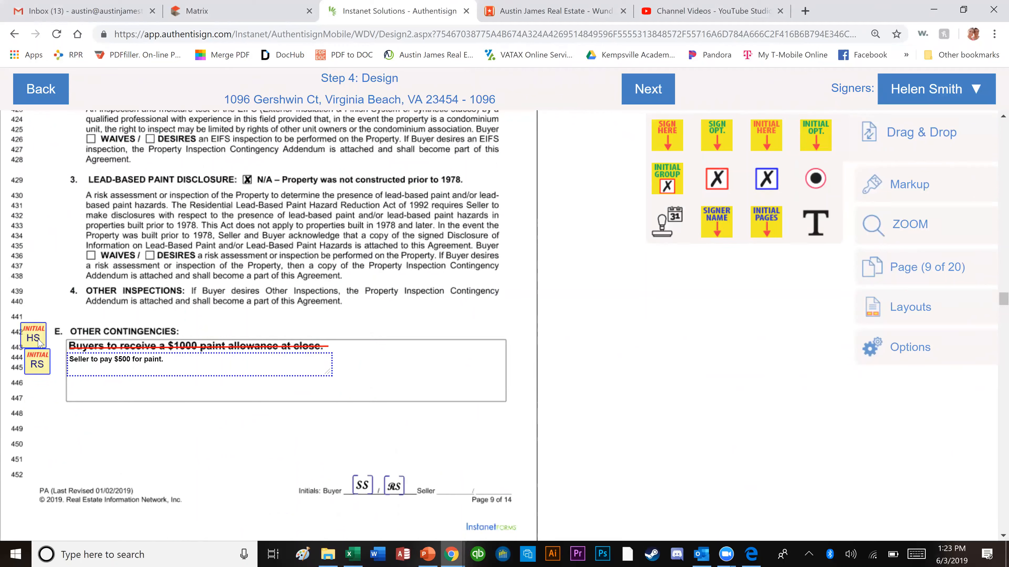
left_click_drag(39, 338, 43, 345)
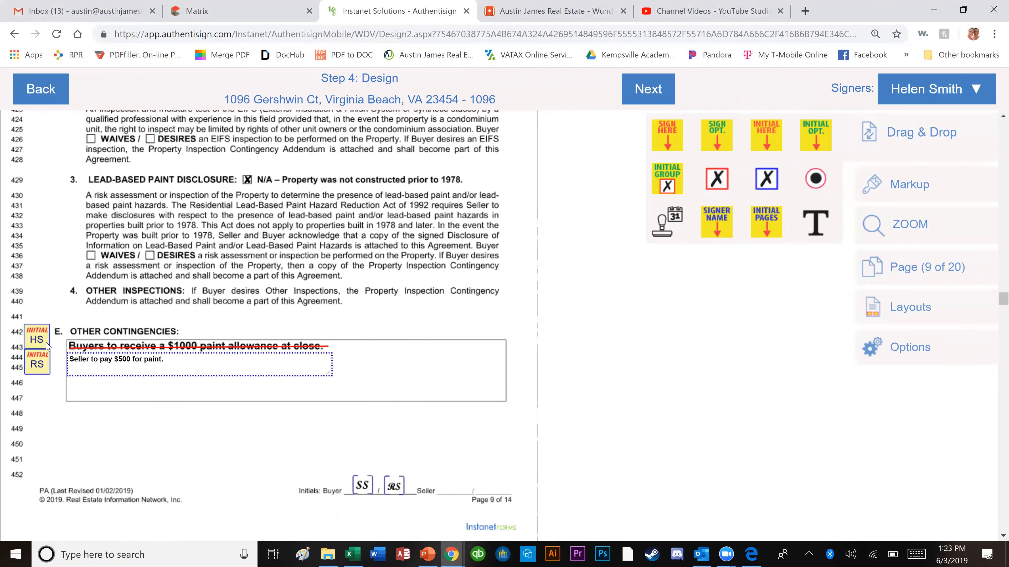
- Move the outermost initial field after "Remote(s)" on line 472 flush against the other seller's initial field
scroll(437, 414, "down", 10)
scroll(437, 413, "down", 3)
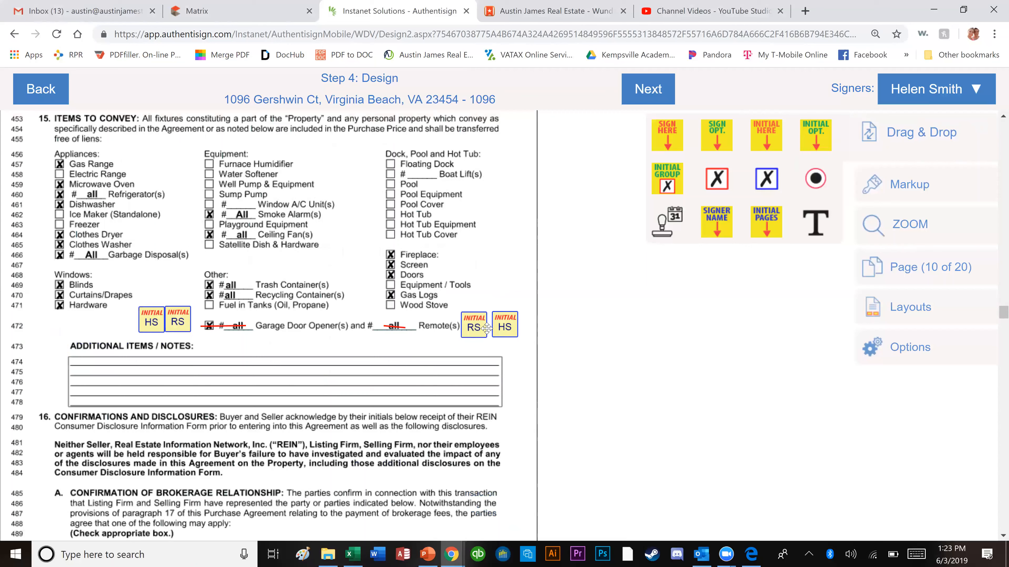
left_click_drag(500, 329, 497, 329)
left_click(498, 329)
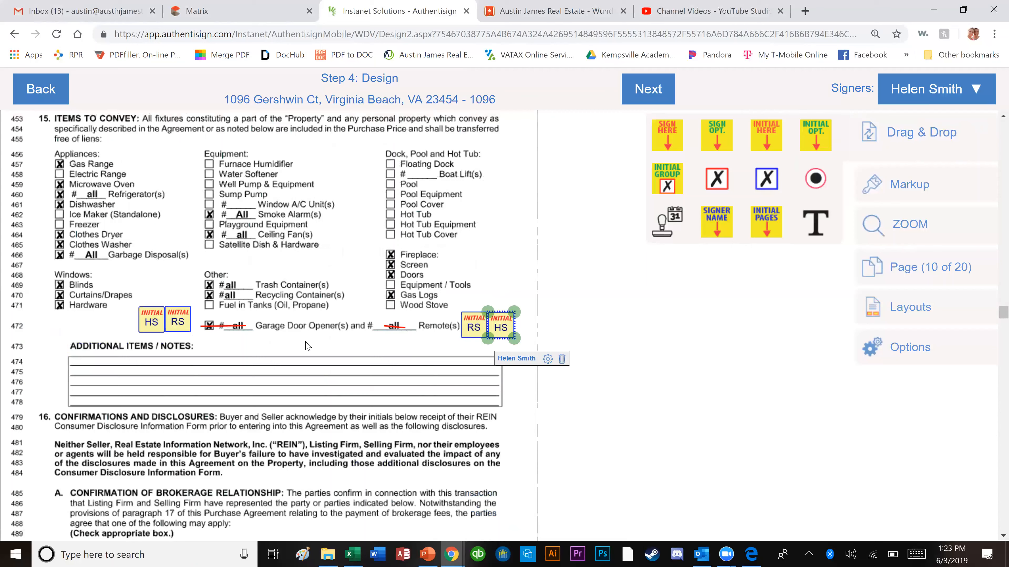
left_click(300, 398)
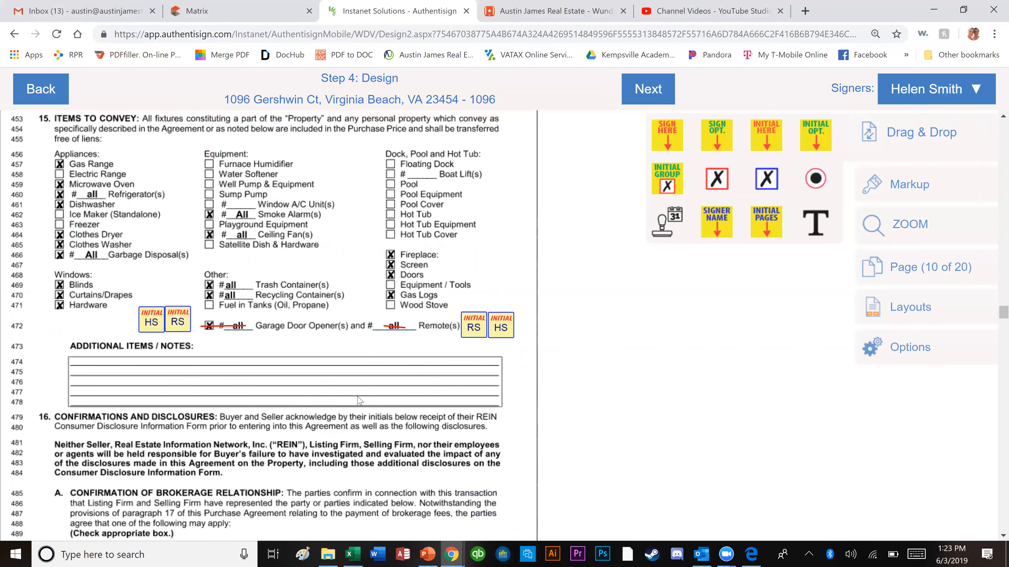
- Review the agreement from Items to Convey through paragraph 20, Other Provisions, and recheck the replacement paint wording on page 9
scroll(363, 399, "up", 10)
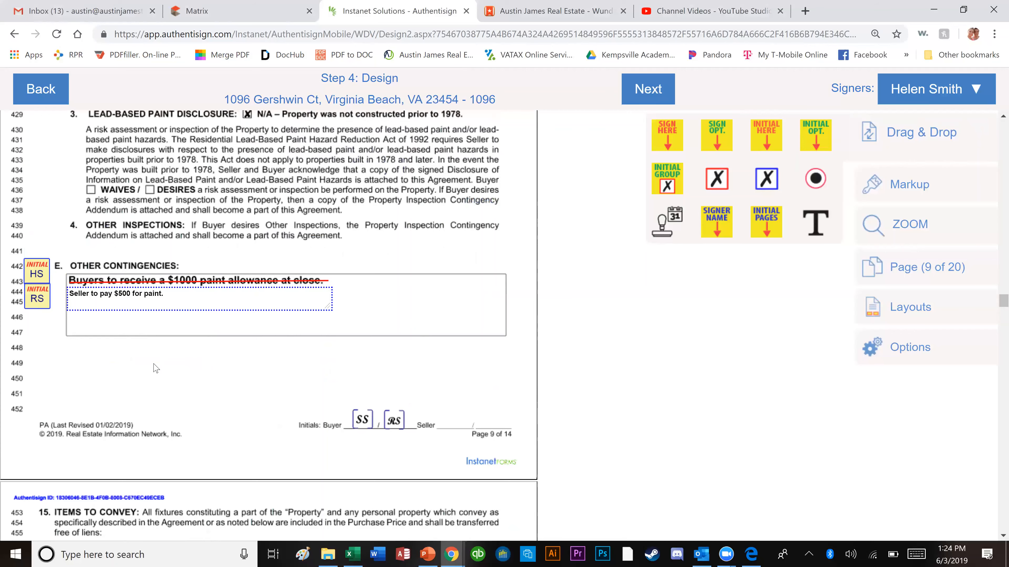
scroll(156, 382, "down", 6)
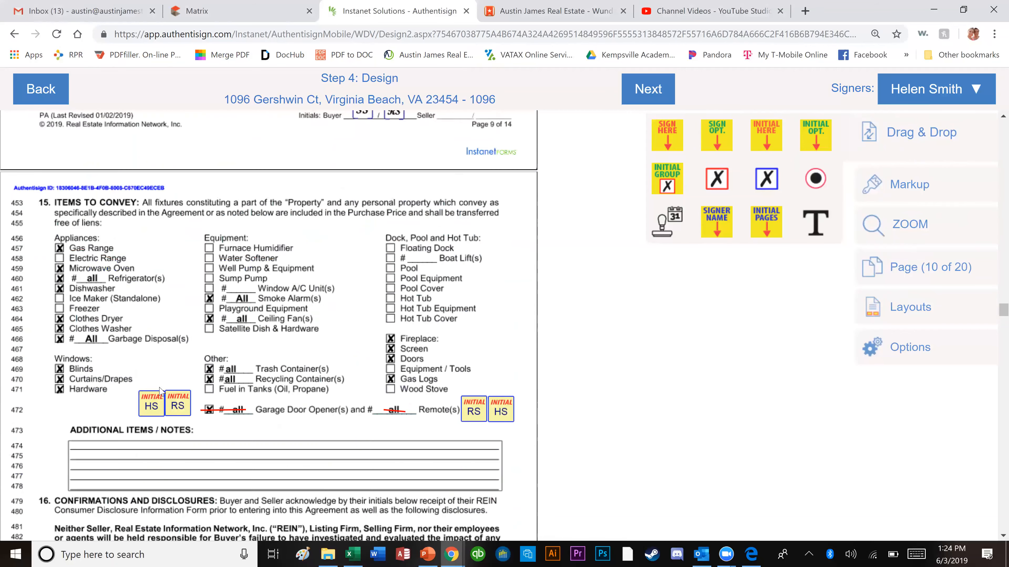
scroll(160, 390, "down", 3)
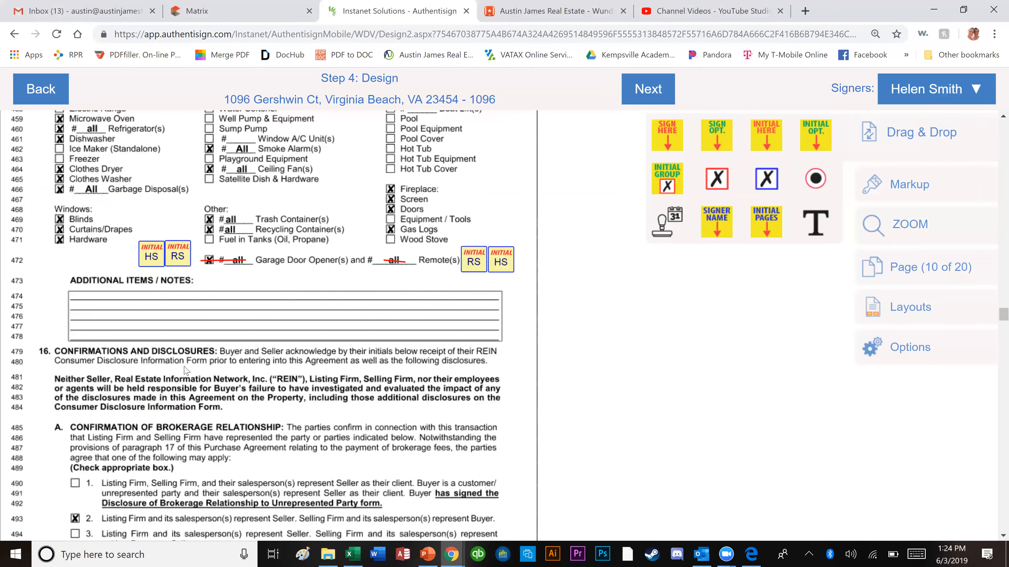
scroll(187, 375, "down", 5)
scroll(190, 366, "down", 2)
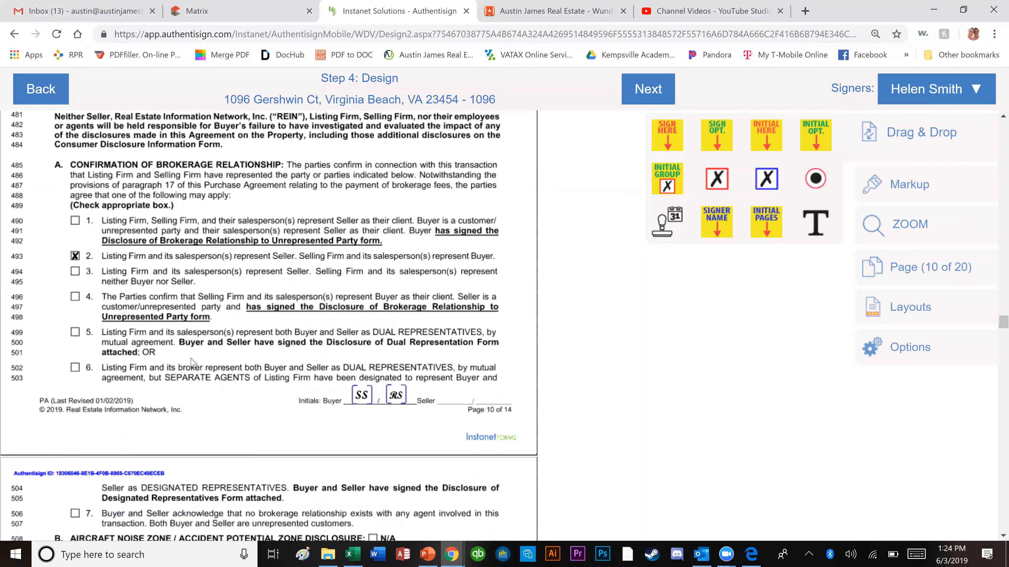
scroll(107, 287, "down", 8)
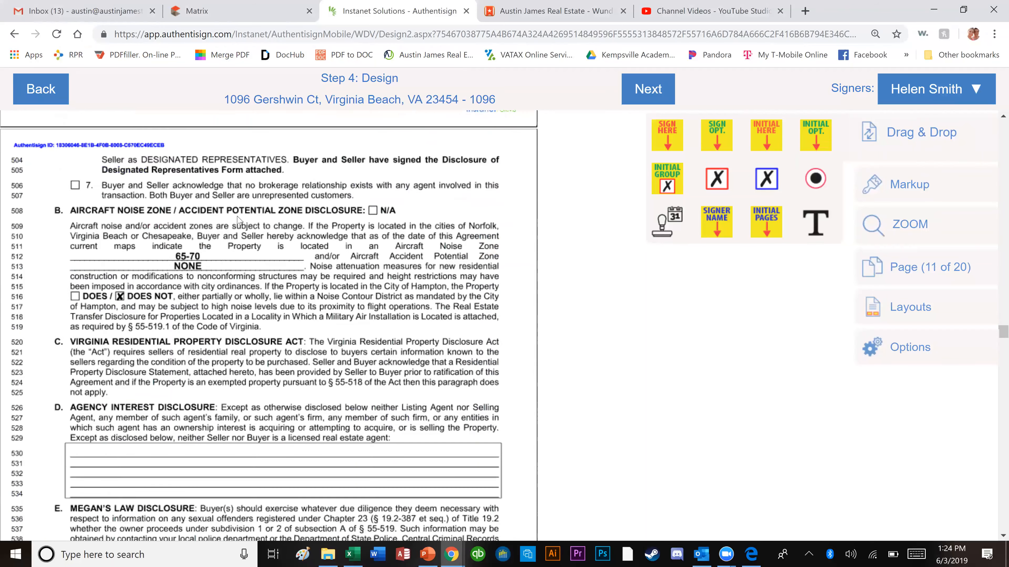
scroll(180, 274, "down", 8)
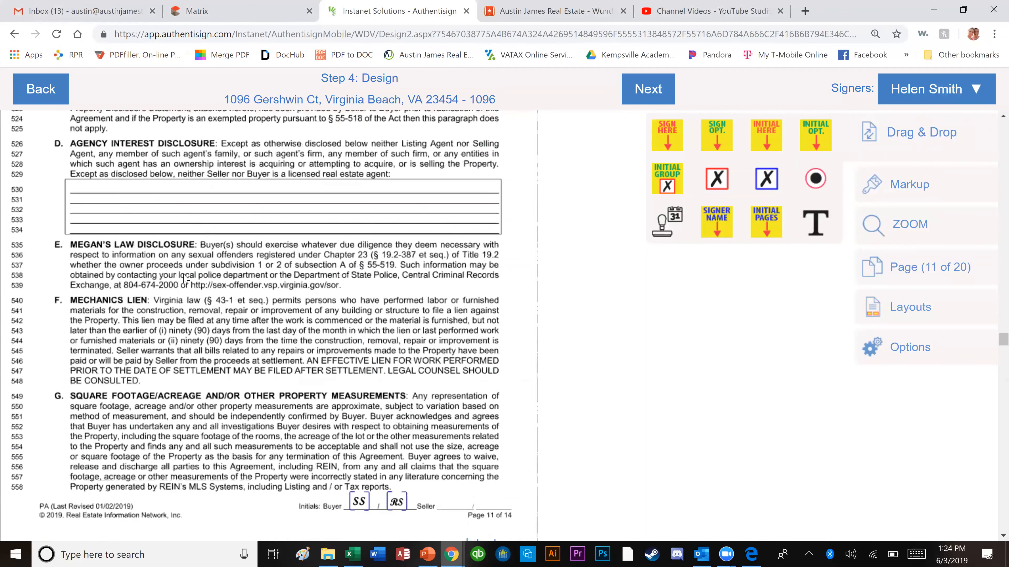
scroll(186, 278, "down", 20)
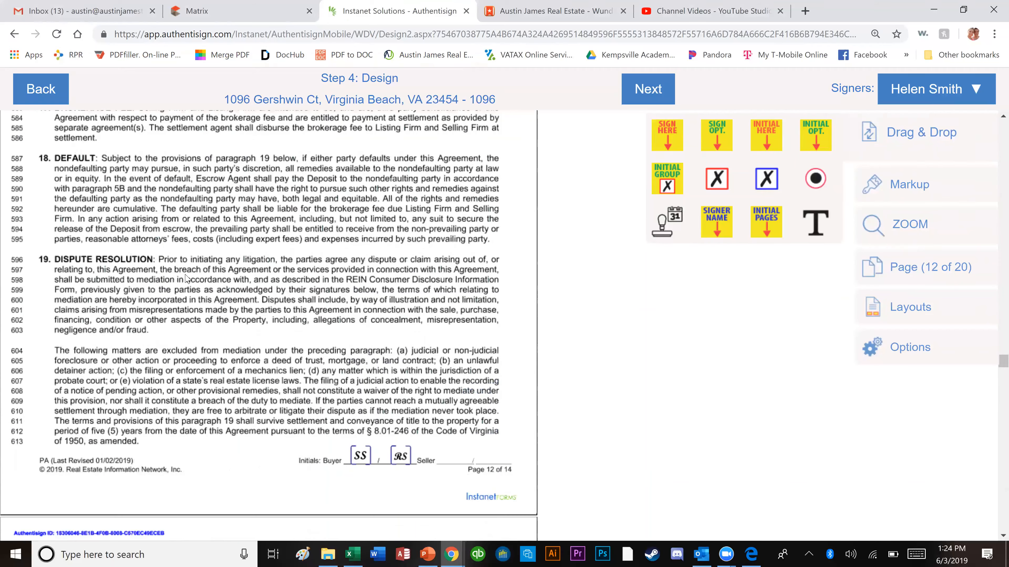
scroll(186, 278, "down", 3)
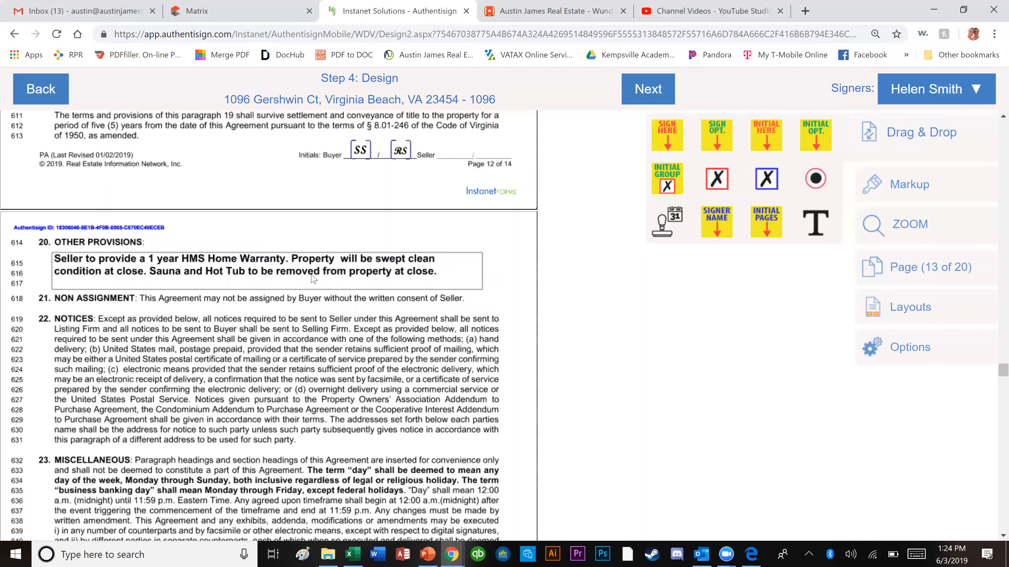
scroll(338, 274, "up", 20)
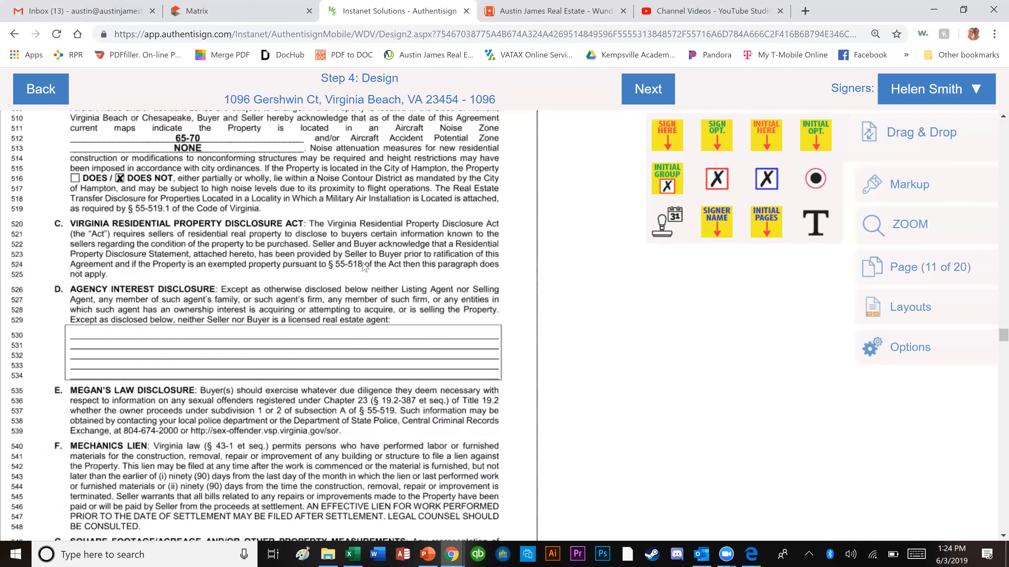
scroll(365, 267, "up", 15)
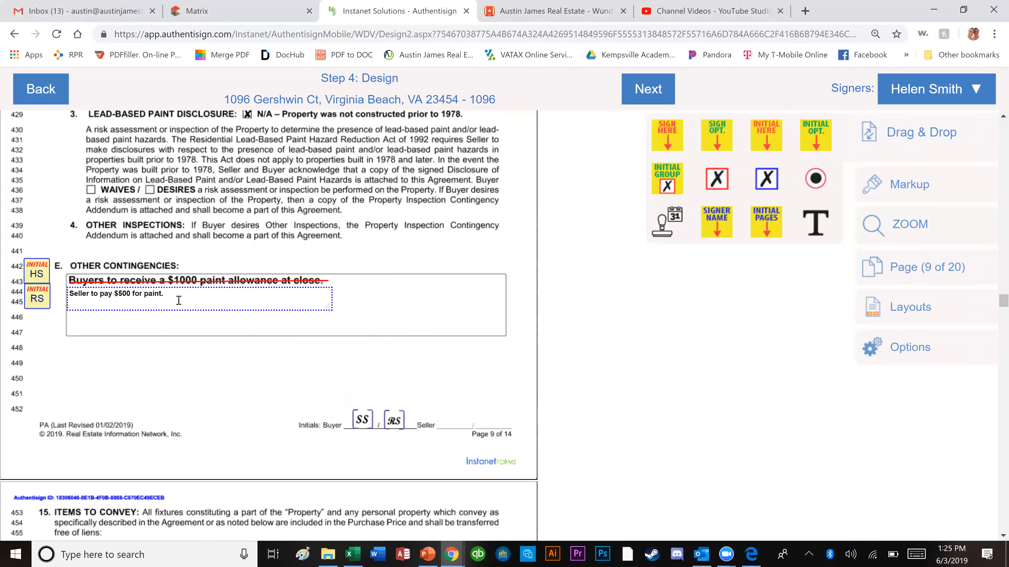
left_click(133, 296)
left_click(546, 269)
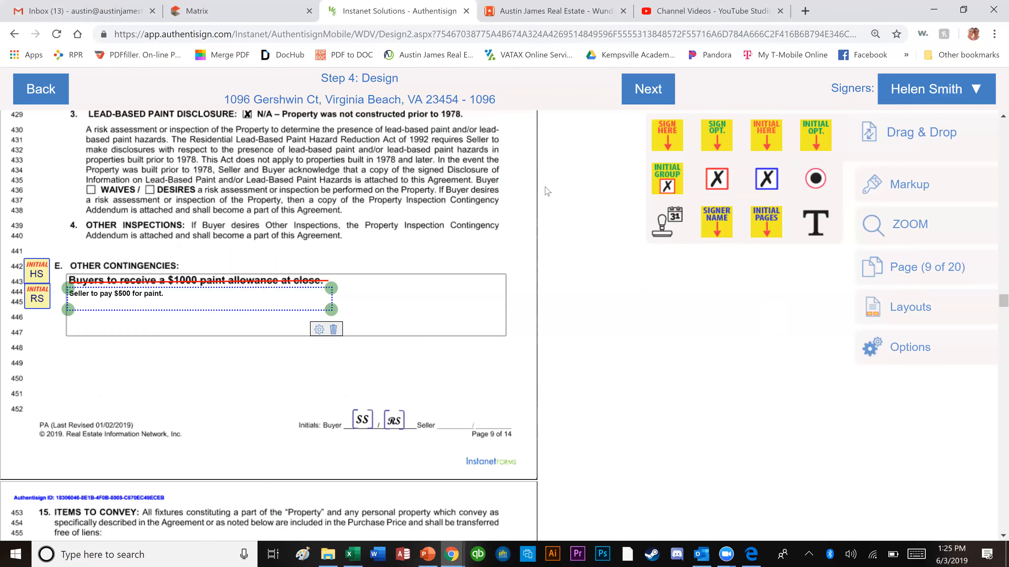
- Remove the home warranty clause from the replacement text under Settlement Expenses on page 2 so the wording ends at "discretion"
scroll(523, 236, "up", 10)
scroll(522, 236, "up", 20)
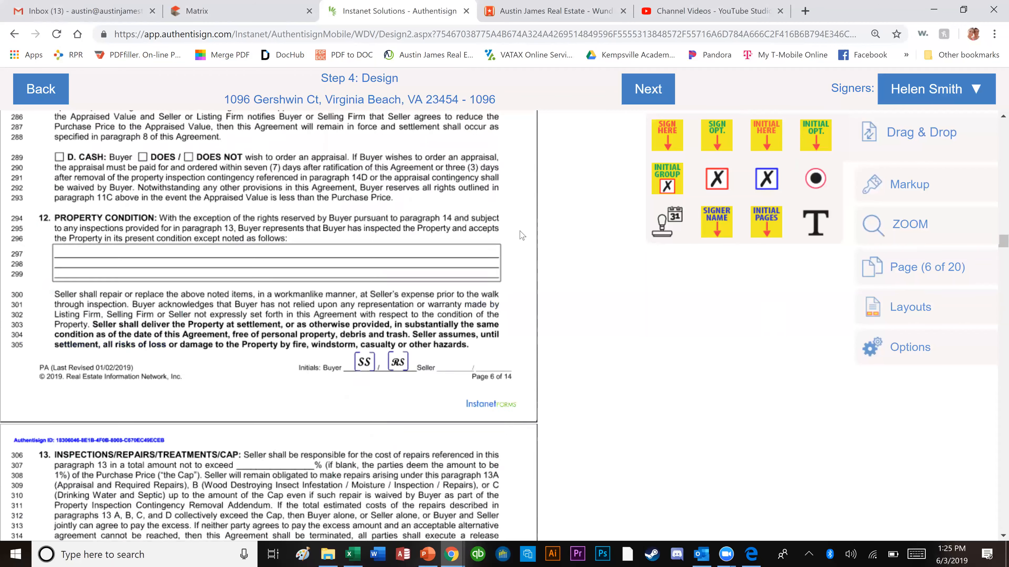
scroll(515, 247, "up", 15)
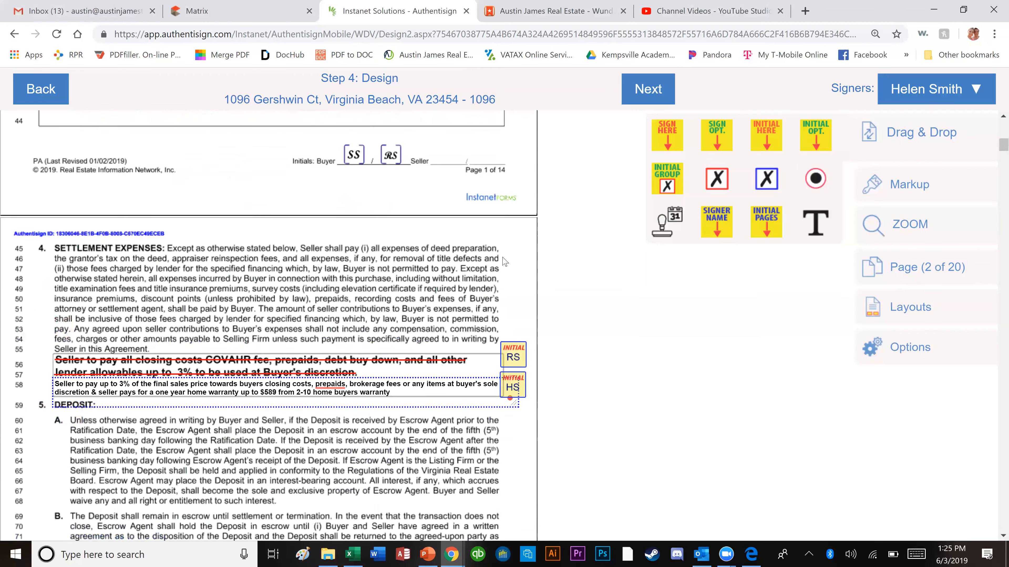
scroll(491, 269, "down", 5)
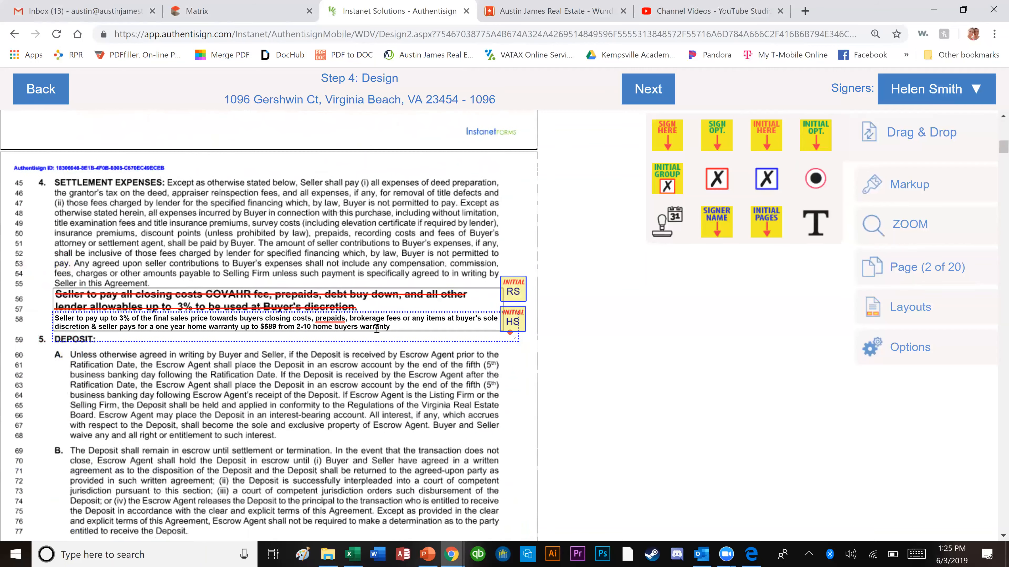
mouse_move(397, 329)
left_mouse_down()
mouse_move(351, 328)
mouse_move(403, 326)
left_mouse_up()
double_click(396, 329)
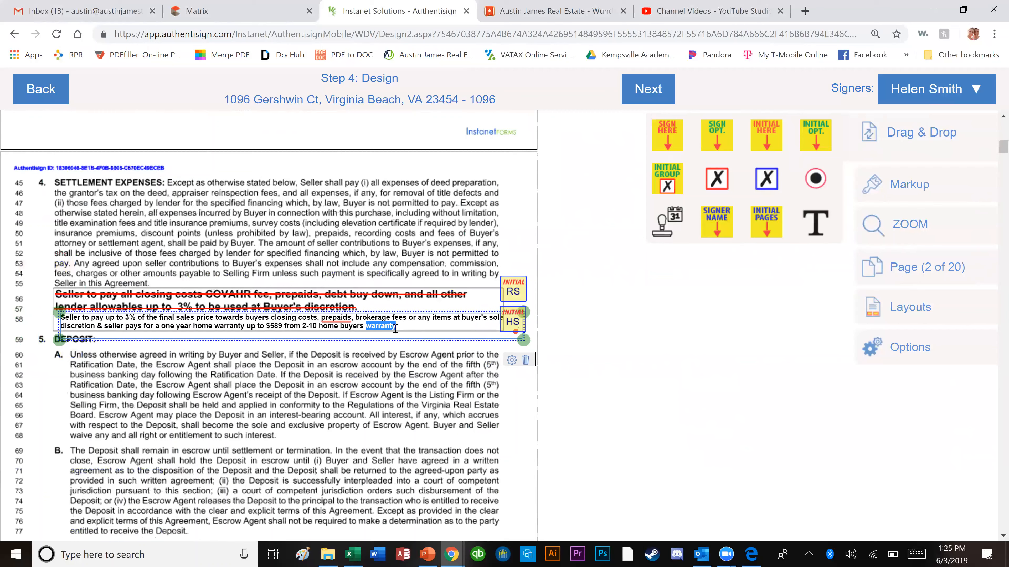
key("shift+Left")
key("shift+Left")
key("shift+Left")
key("shift+Left")
key("shift+Left")
key("shift+Left")
key("Right")
key("Right")
key("BackSpace")
key("BackSpace")
key("BackSpace")
key("BackSpace")
key("BackSpace")
key("BackSpace")
key("BackSpace")
key("BackSpace")
key("BackSpace")
key("BackSpace")
key("BackSpace")
key("BackSpace")
key("BackSpace")
key("BackSpace")
key("BackSpace")
key("BackSpace")
key("BackSpace")
key("BackSpace")
key("BackSpace")
key("BackSpace")
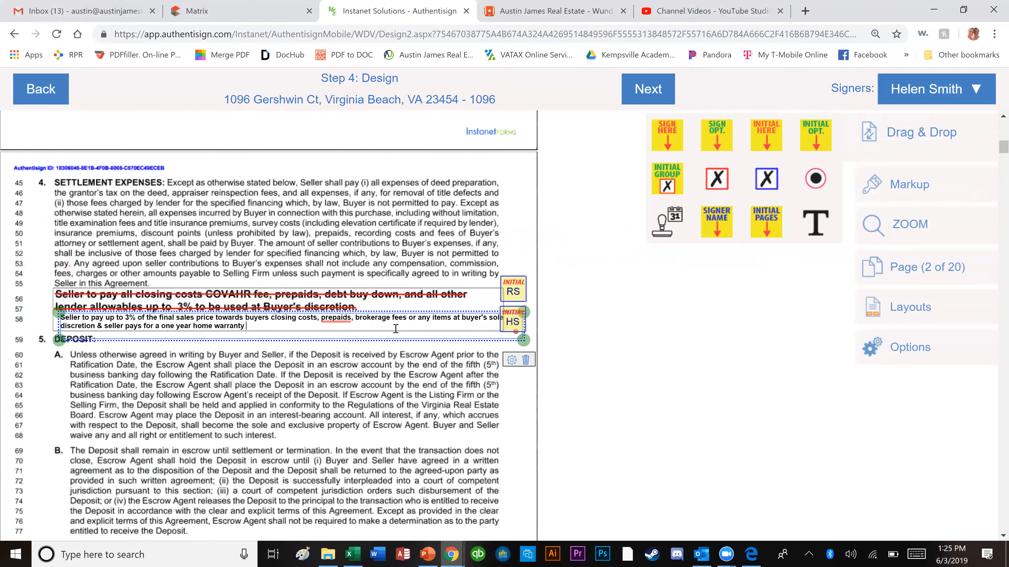
key("BackSpace")
key("BackSpace")
key("BackSpace")
key("BackSpace")
key("BackSpace")
key("BackSpace")
key("BackSpace")
key("BackSpace")
key("BackSpace")
key("BackSpace")
key("BackSpace")
key("BackSpace")
key("BackSpace")
key("BackSpace")
key("BackSpace")
key("BackSpace")
key("BackSpace")
key("BackSpace")
key("BackSpace")
key("BackSpace")
key("BackSpace")
key("BackSpace")
key("BackSpace")
key("BackSpace")
key("BackSpace")
key("BackSpace")
key("BackSpace")
key("BackSpace")
key("BackSpace")
key("BackSpace")
key("BackSpace")
key("BackSpace")
key("BackSpace")
key("BackSpace")
key("BackSpace")
key("BackSpace")
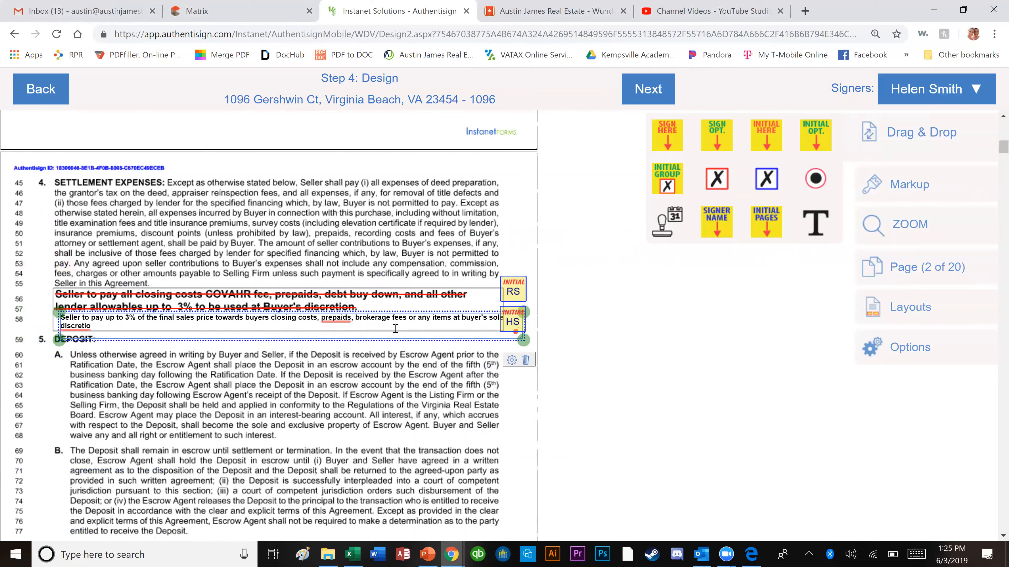
type("n")
left_click(363, 376)
- Add a text markup reading "not to exceed $449" above the Other Provisions box in paragraph 20, beside the heading
scroll(363, 377, "down", 20)
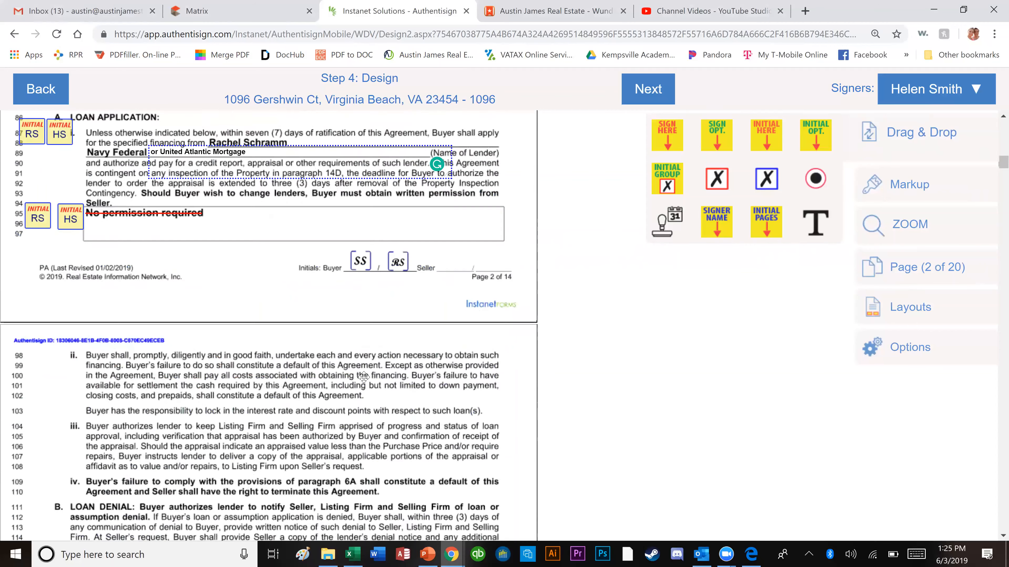
scroll(364, 377, "down", 20)
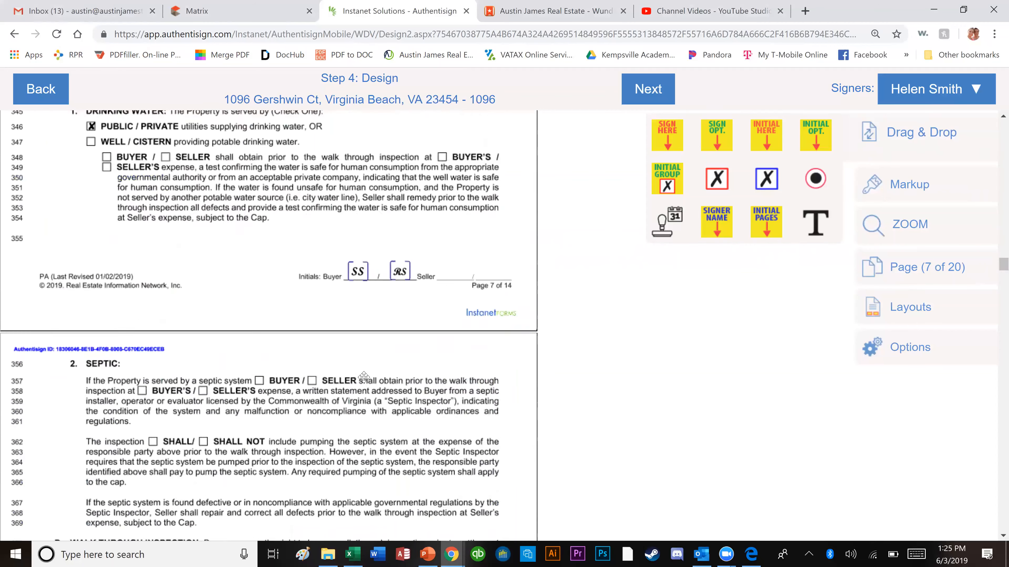
scroll(363, 377, "down", 20)
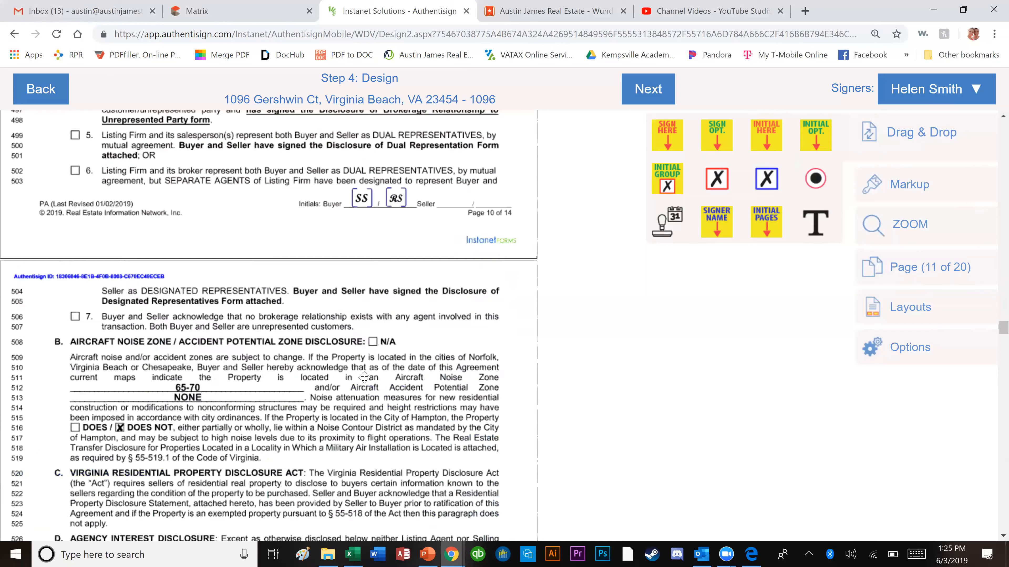
scroll(364, 377, "down", 20)
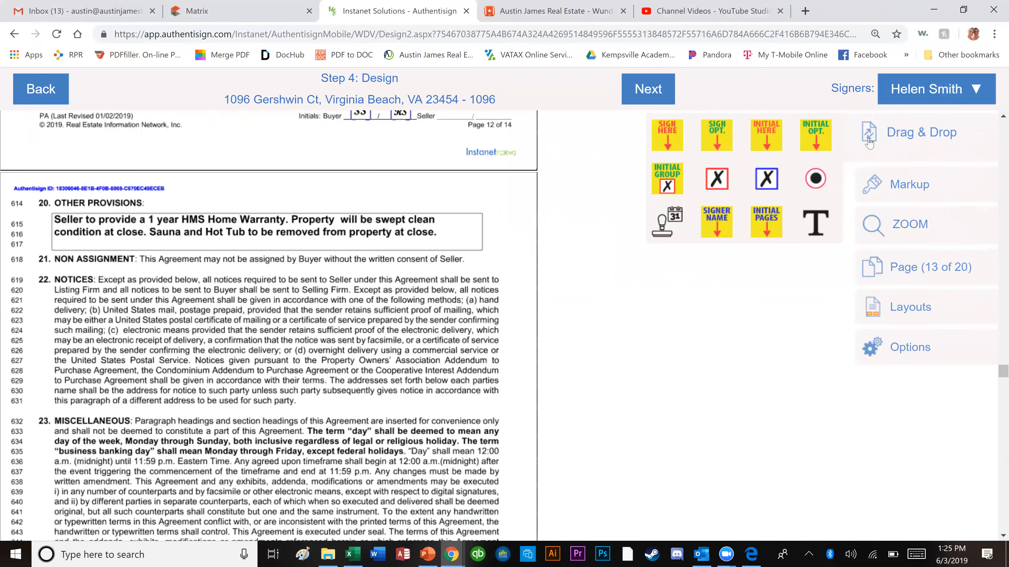
scroll(870, 144, "up", 1)
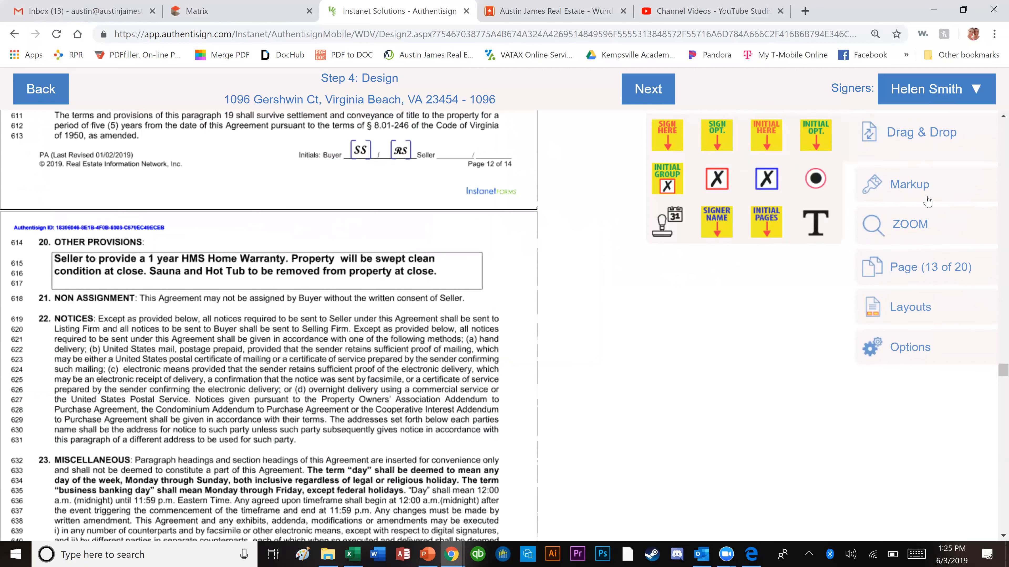
left_click(912, 186)
left_click(616, 183)
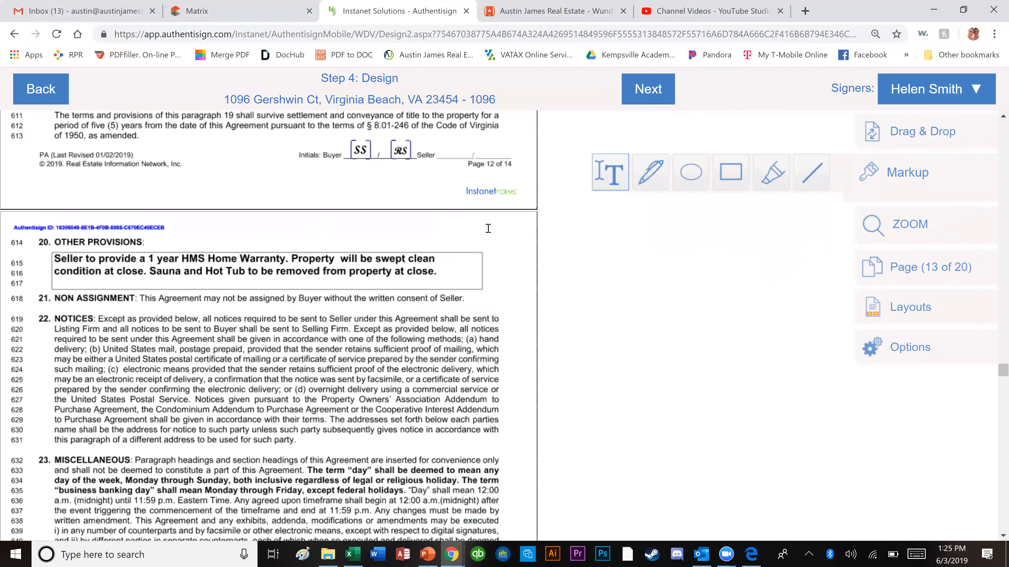
left_click_drag(250, 218, 514, 240)
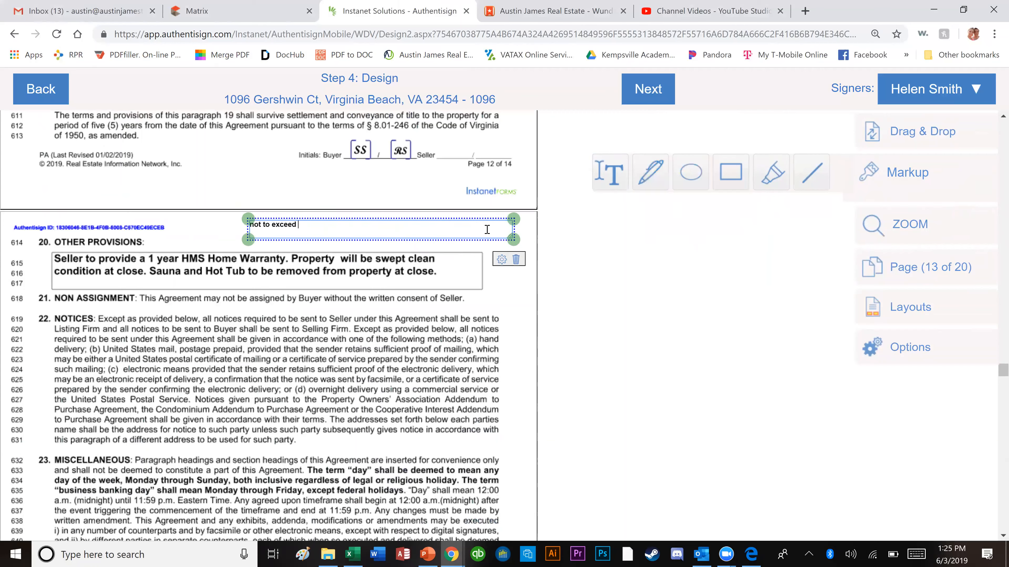
type("not to exceed $449")
mouse_move(399, 224)
left_mouse_down()
mouse_move(432, 229)
mouse_move(406, 217)
left_mouse_up()
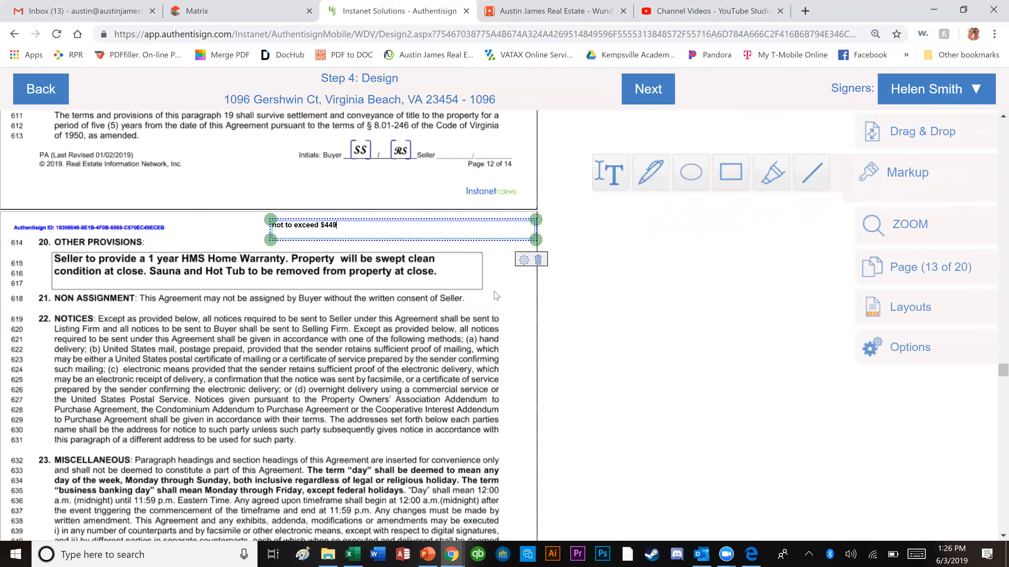
- Draw an arrow with line markups from the "not to exceed $449" text down to the end of "Home Warranty" on line 615
left_click(799, 181)
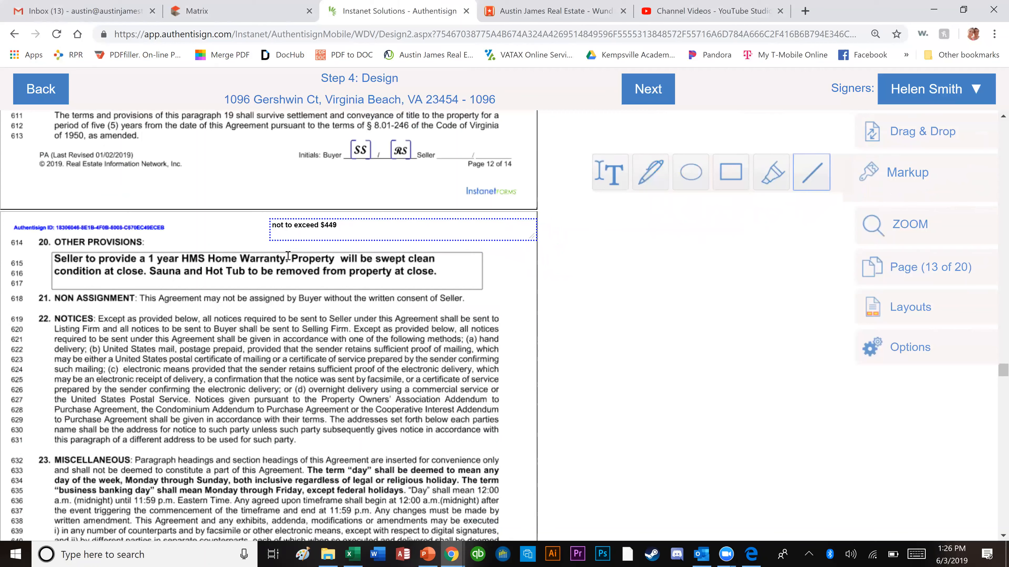
left_click_drag(286, 257, 290, 233)
left_click(241, 234)
left_click(811, 171)
left_click_drag(286, 257, 279, 252)
left_click(807, 180)
left_click_drag(286, 255, 296, 248)
- Place a required initial field for each of the two sellers side by side, right after the "not to exceed $449" text
left_click(898, 130)
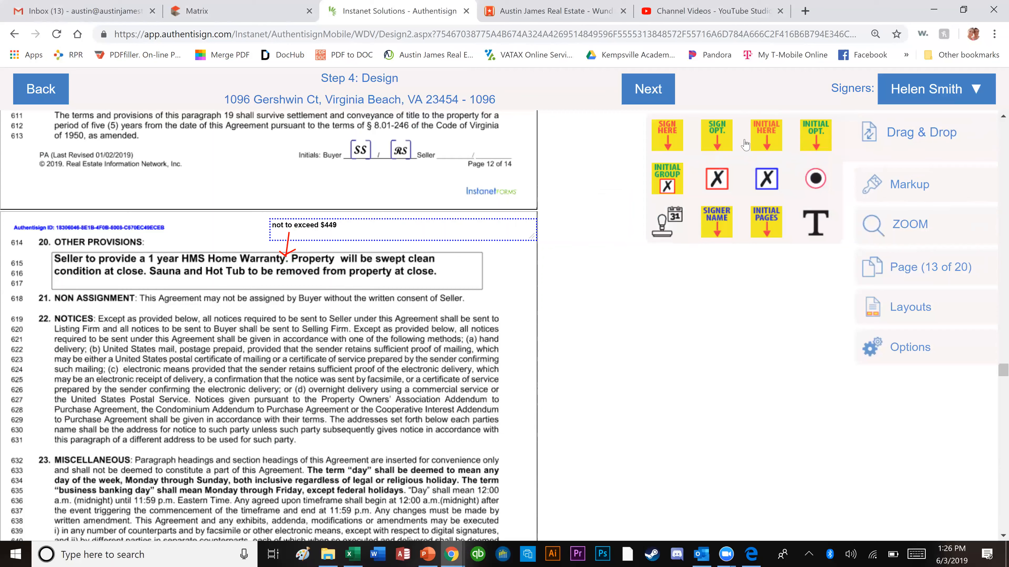
left_click_drag(390, 222, 353, 226)
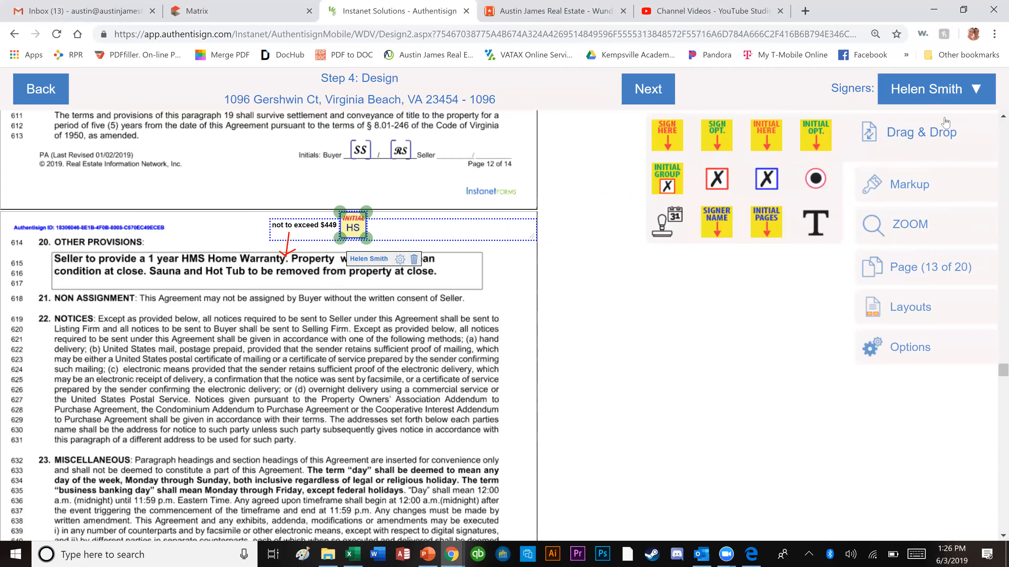
left_click(922, 104)
left_click(882, 149)
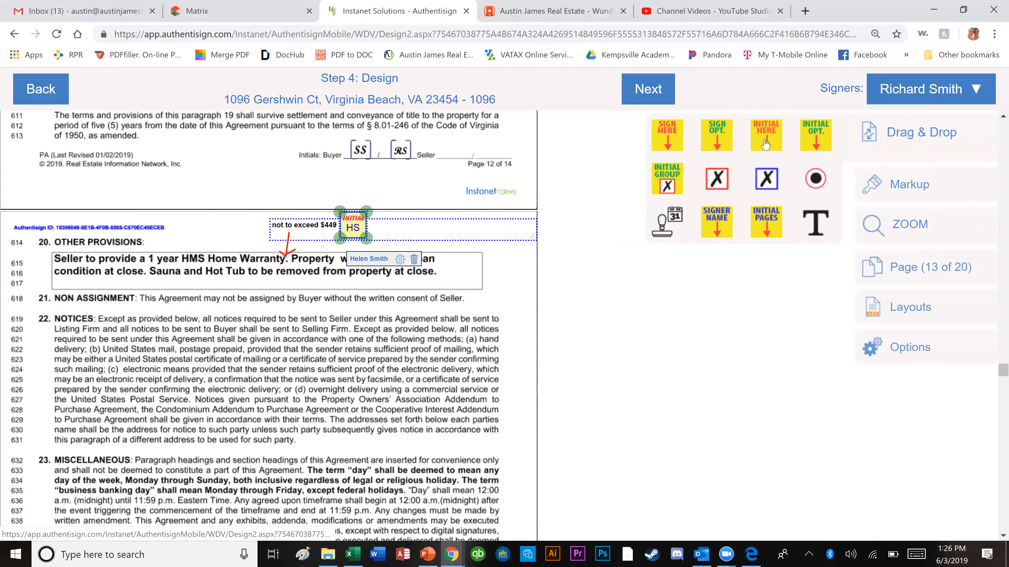
left_click_drag(423, 195, 382, 225)
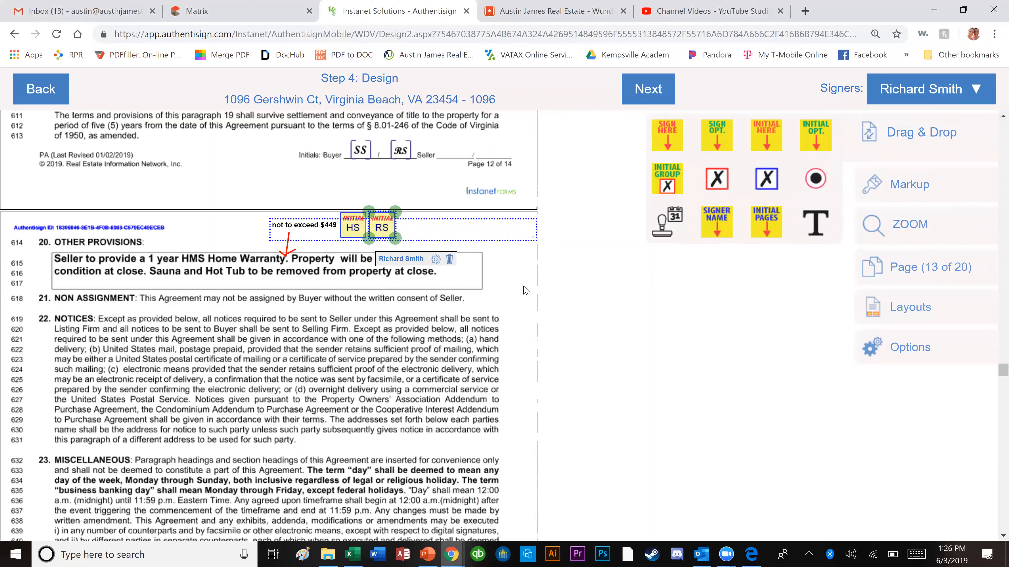
left_click(442, 310)
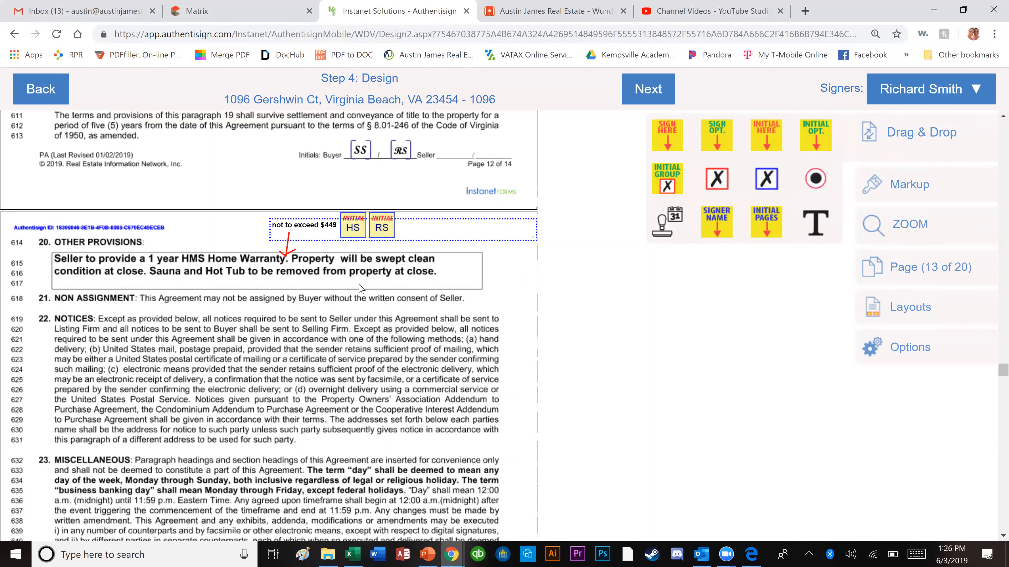
- Review the signature page, disclosure statement, brokerage fee agreement, inspection addendum and military air disclosure, and recheck paragraph 20, Other Provisions
scroll(361, 289, "down", 1)
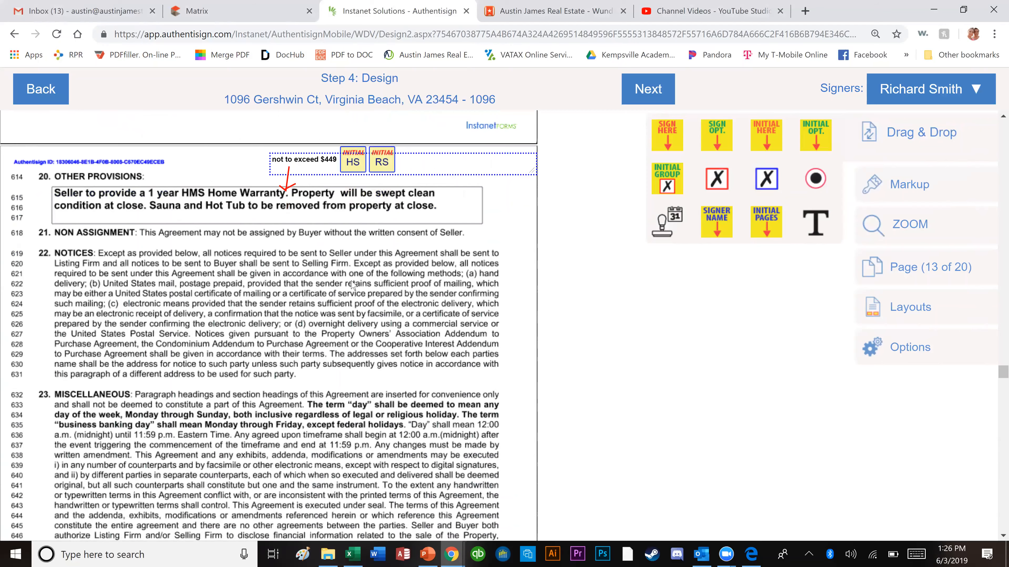
scroll(351, 284, "down", 10)
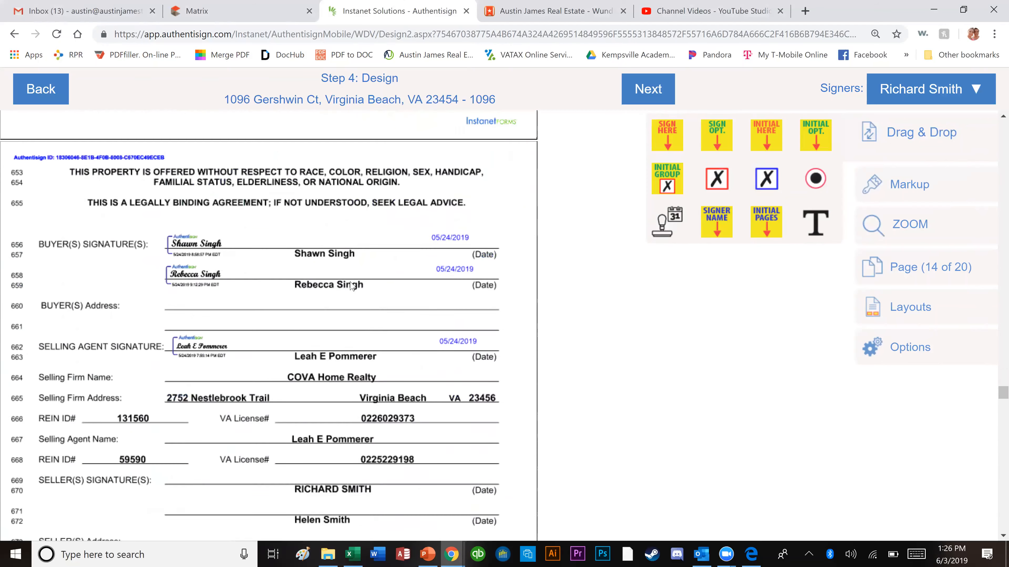
scroll(352, 285, "down", 10)
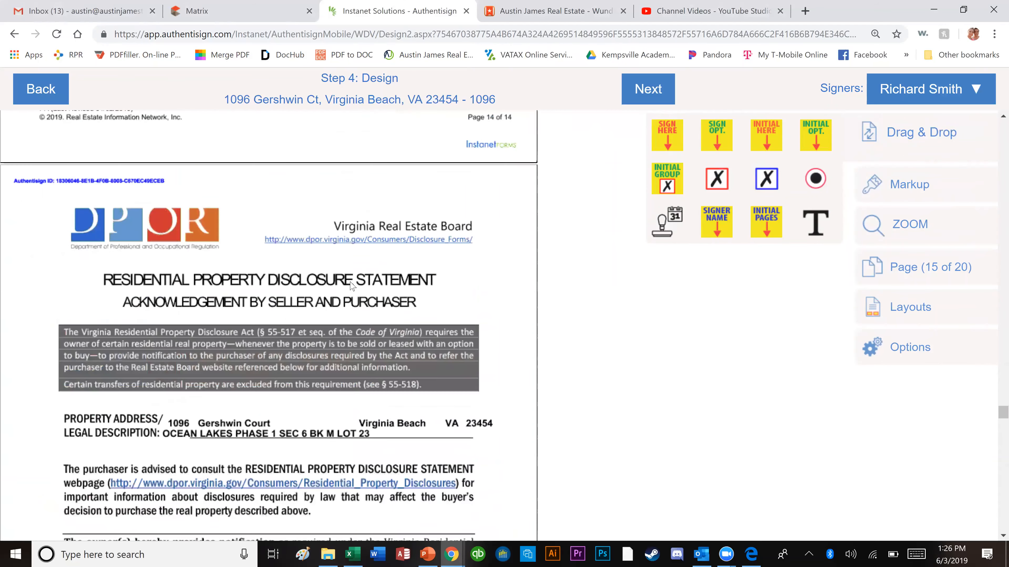
scroll(352, 286, "down", 10)
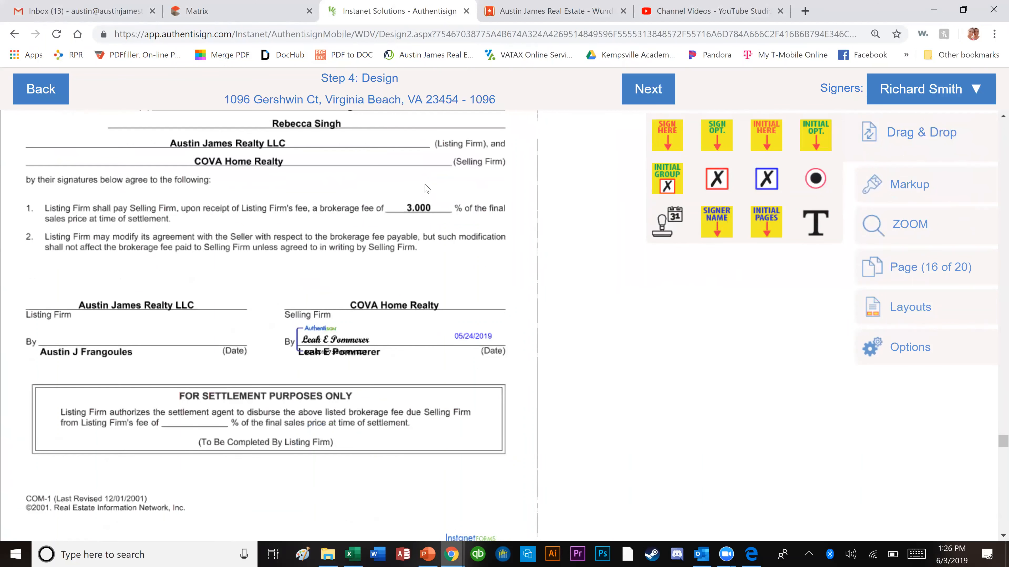
scroll(368, 374, "down", 10)
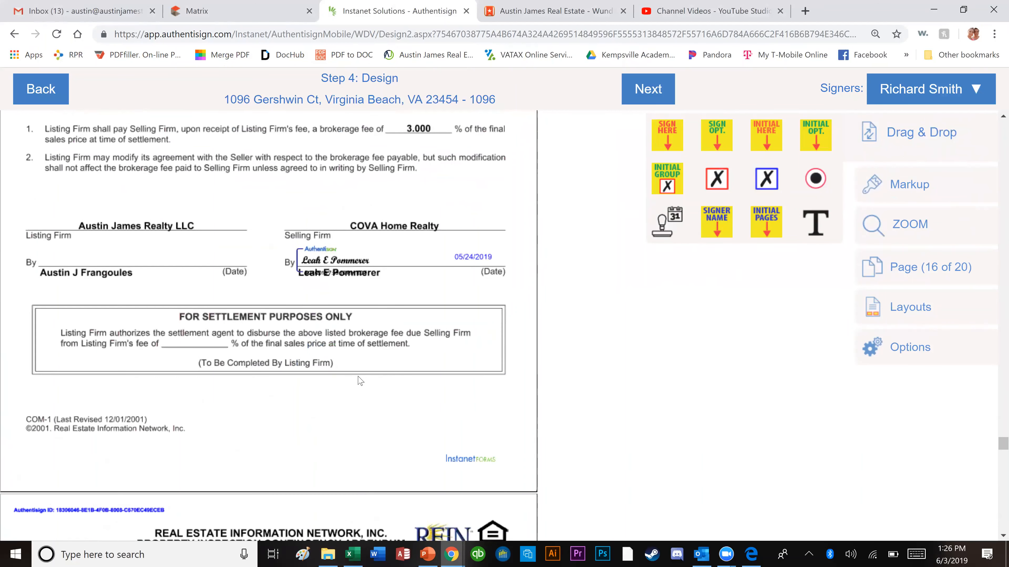
scroll(356, 383, "up", 10)
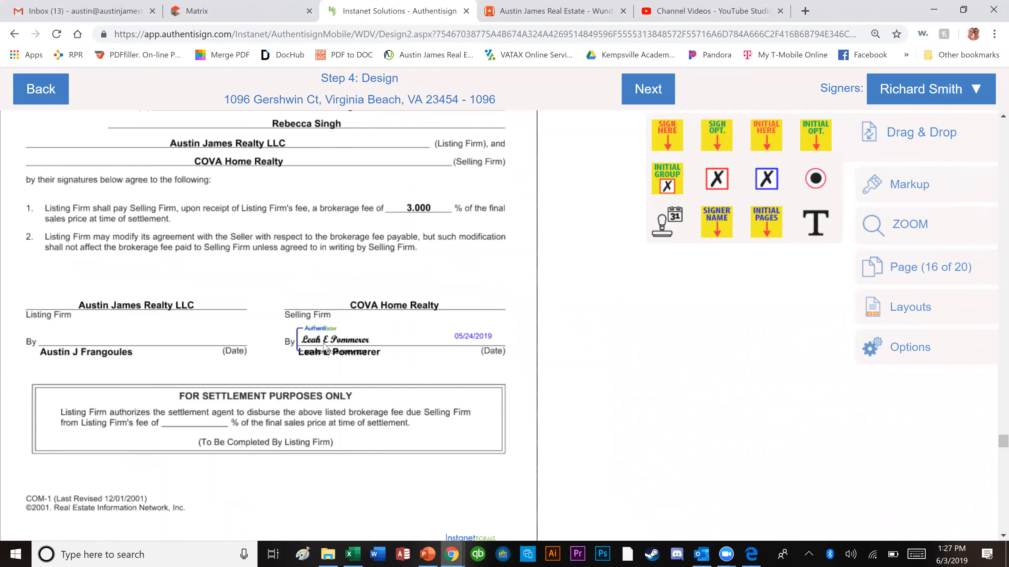
scroll(353, 368, "down", 10)
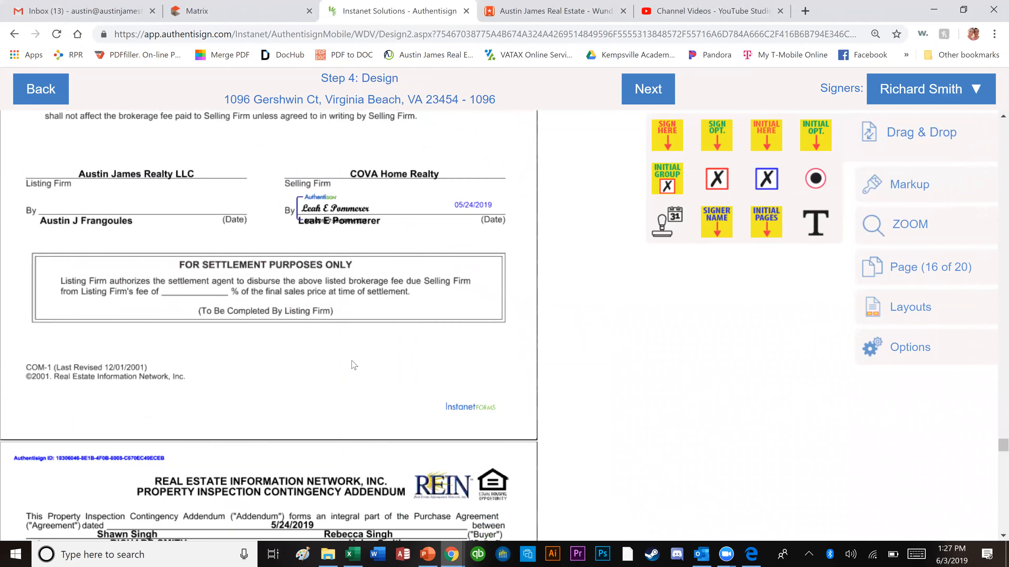
scroll(356, 361, "down", 8)
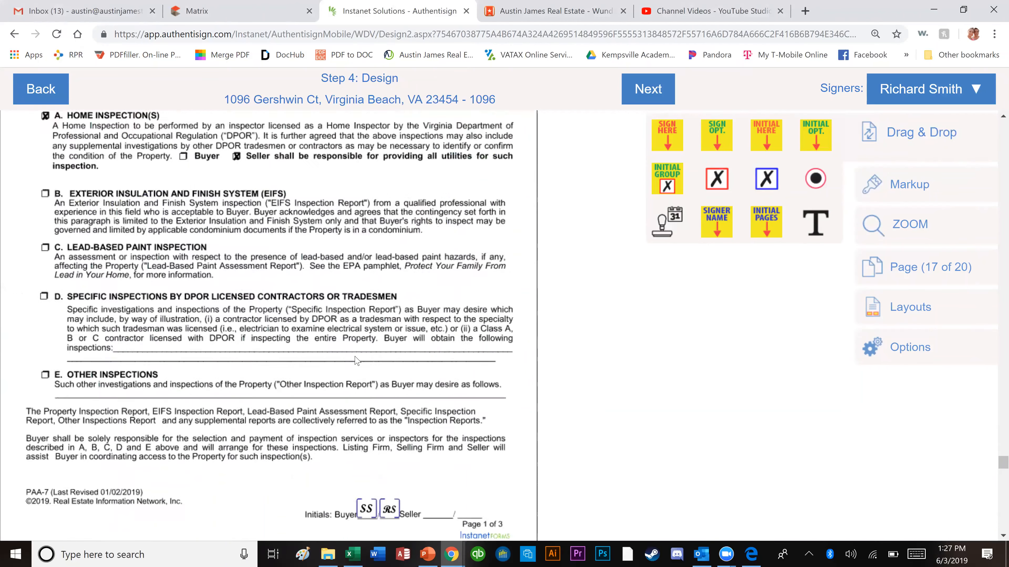
scroll(411, 276, "down", 10)
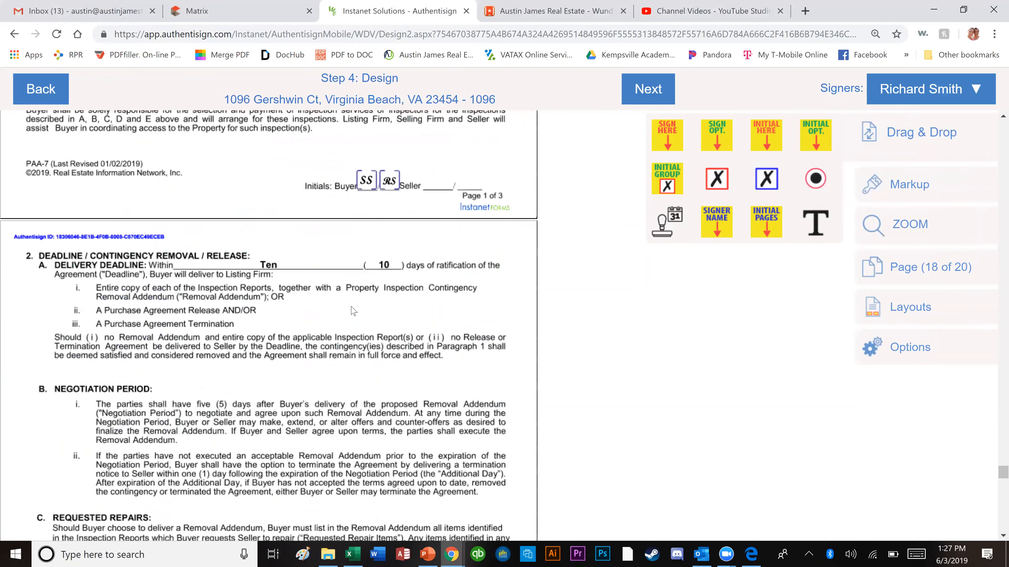
scroll(380, 311, "down", 10)
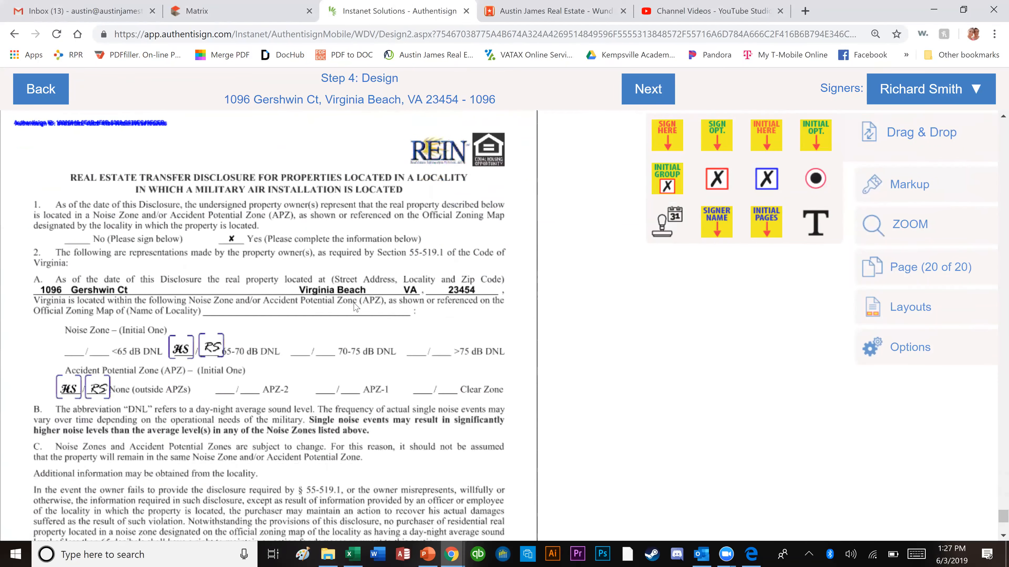
scroll(353, 313, "down", 2)
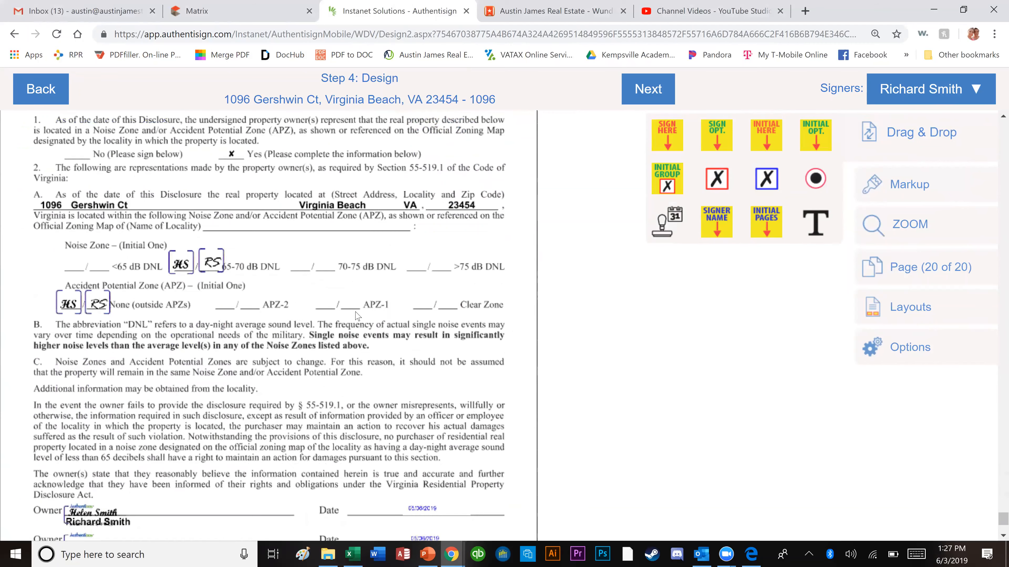
scroll(357, 317, "down", 4)
scroll(737, 422, "up", 10)
left_click_drag(1002, 510, 994, 477)
scroll(994, 477, "up", 15)
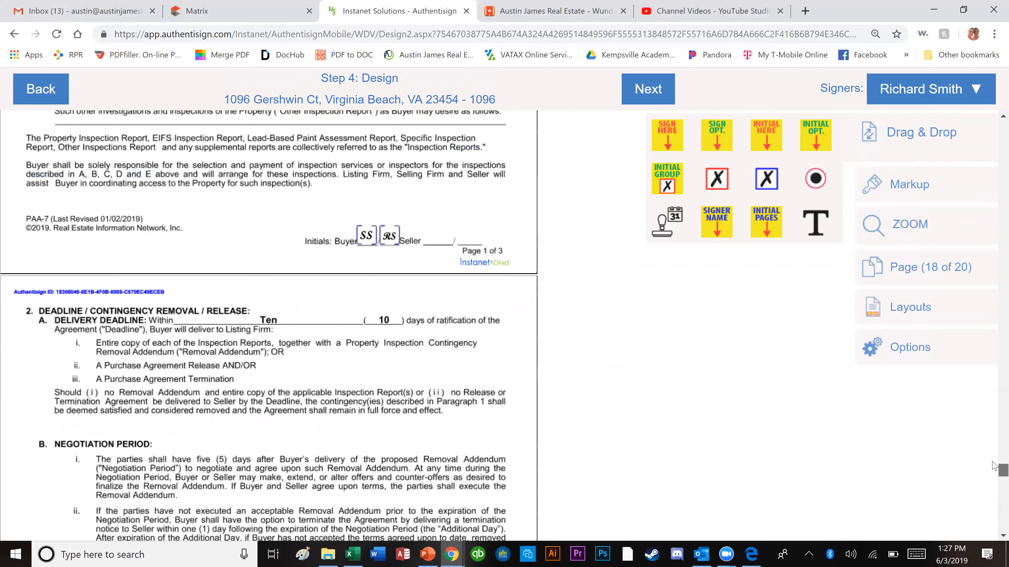
scroll(994, 488, "up", 15)
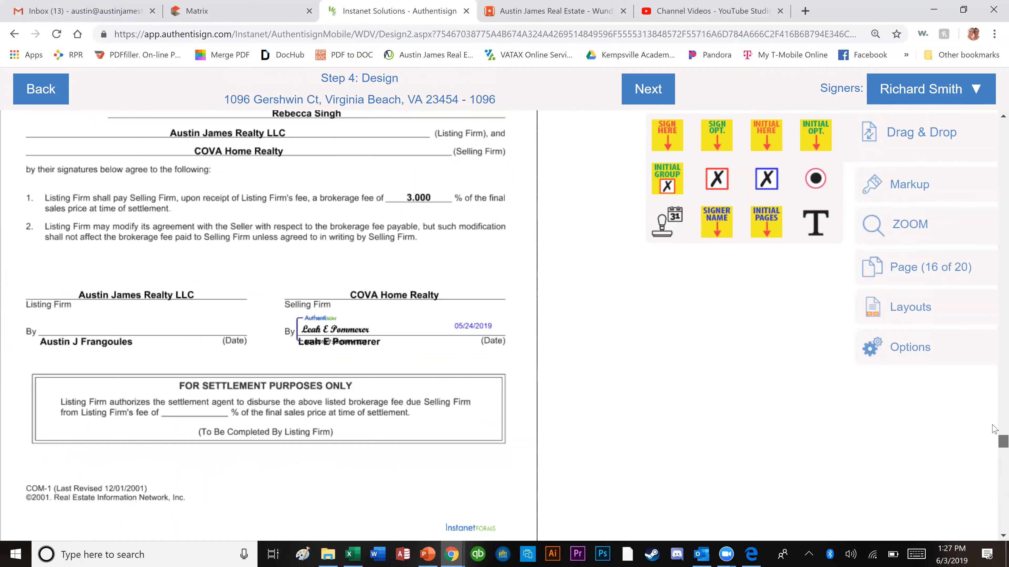
left_click_drag(993, 418, 980, 372)
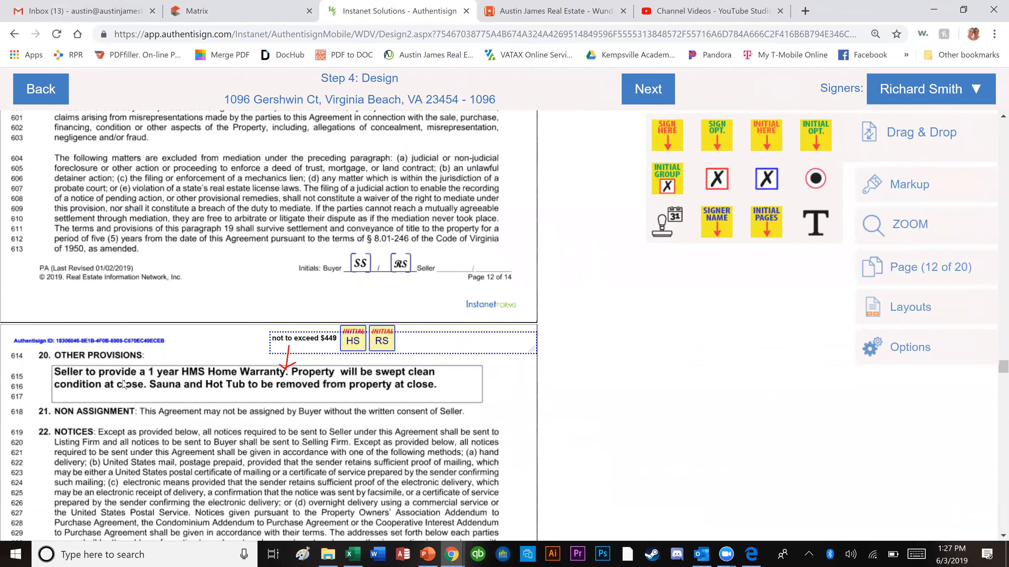
scroll(261, 333, "up", 2)
scroll(261, 333, "down", 4)
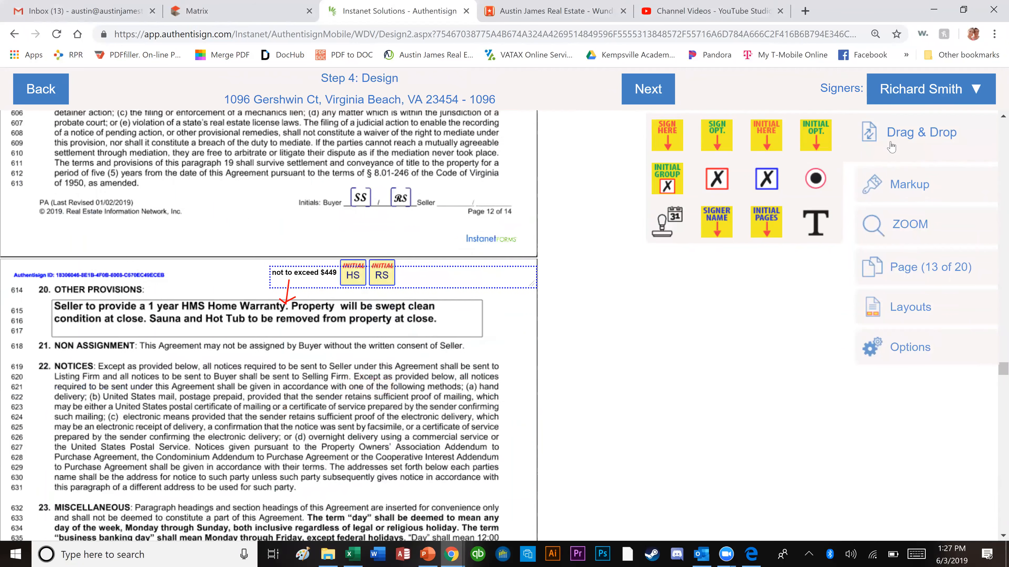
- Add a wide text markup over line 617 in the Other Provisions box, reading "Seller to get approved through United"
left_click(887, 185)
left_click(607, 177)
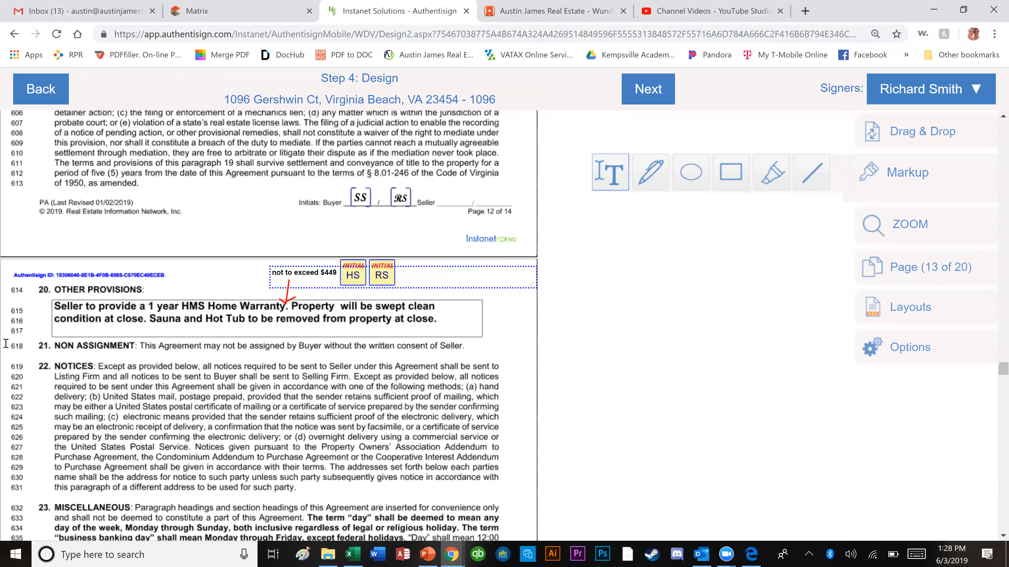
left_click_drag(48, 318, 527, 344)
left_click_drag(452, 337, 459, 341)
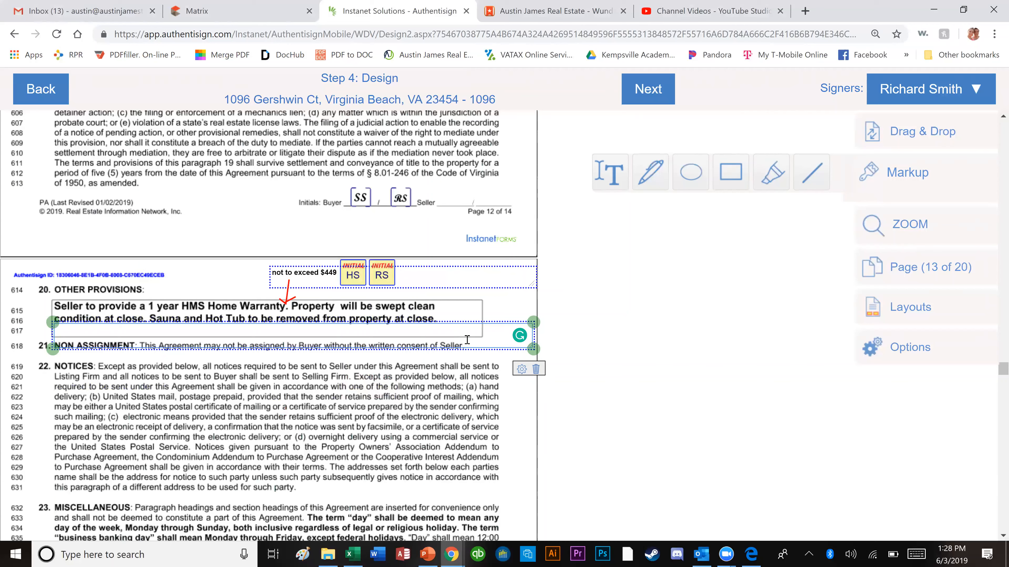
type("Seller to get approved through United")
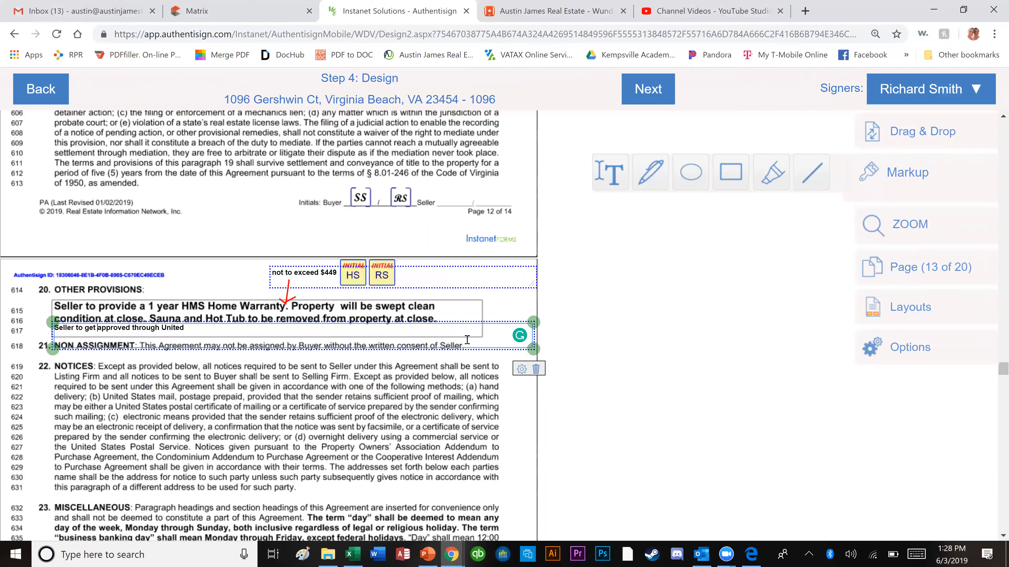
- Reword the new text markup on line 617 to "Buyers to get pre-approved through United"
key("ctrl+Left")
key("ctrl+Left")
key("ctrl+Left")
type("pre-")
key("Right")
key("Right")
key("BackSpace")
key("BackSpace")
key("BackSpace")
key("BackSpace")
key("BackSpace")
key("BackSpace")
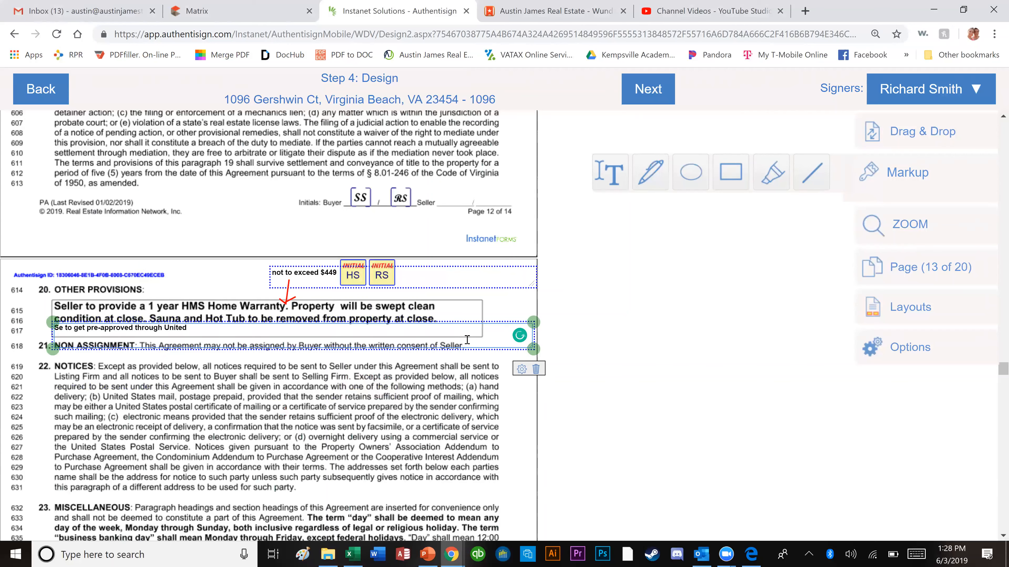
type("Buyers")
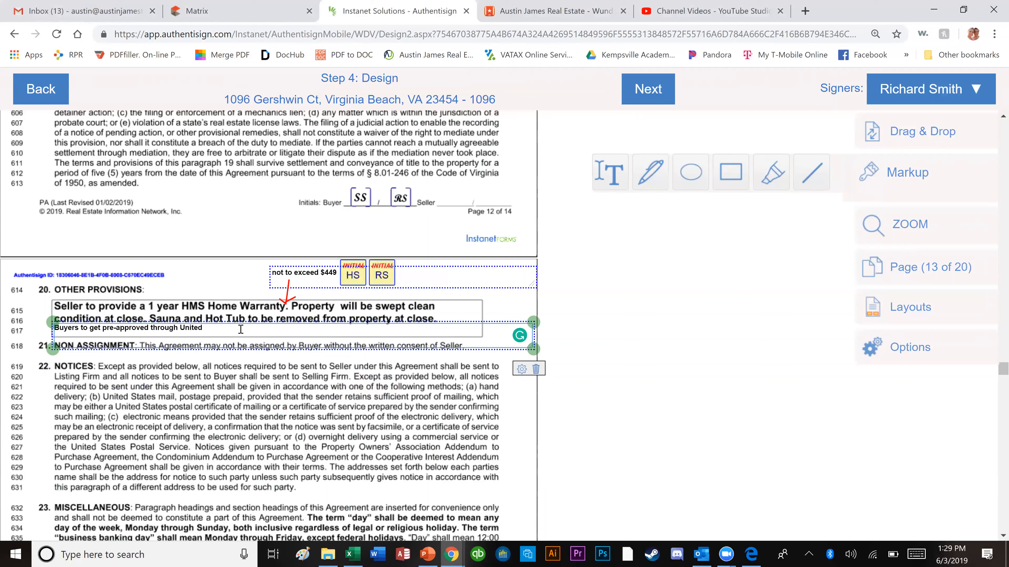
- Continue the buyers' note with "Atlantic Mortgage as well from Navy Federal", removing the unfinished "bring both pre-approv" wording
type("Atlantic Mortgage")
type("as well from Navy F")
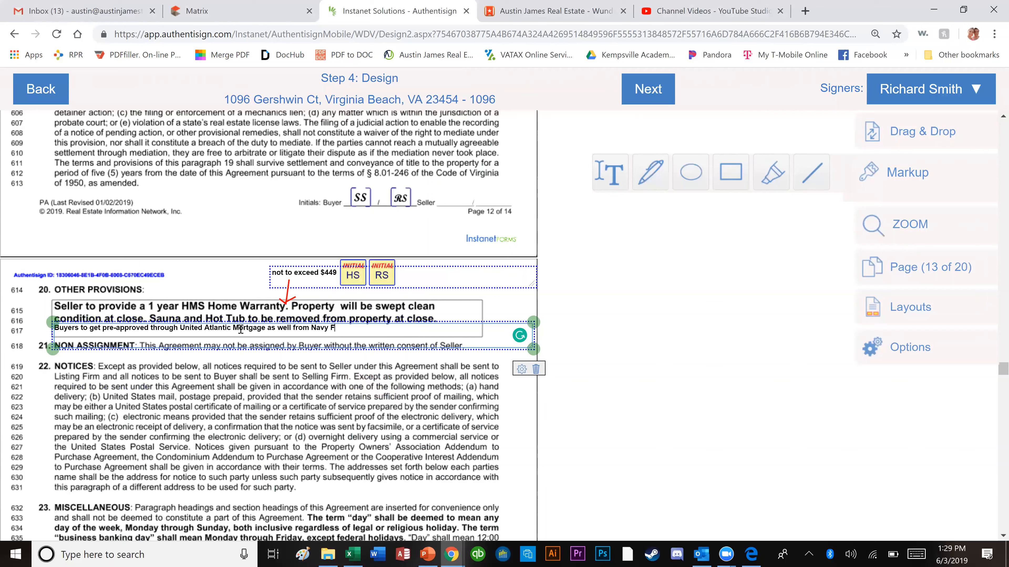
type("ederal and bring both pre-approv")
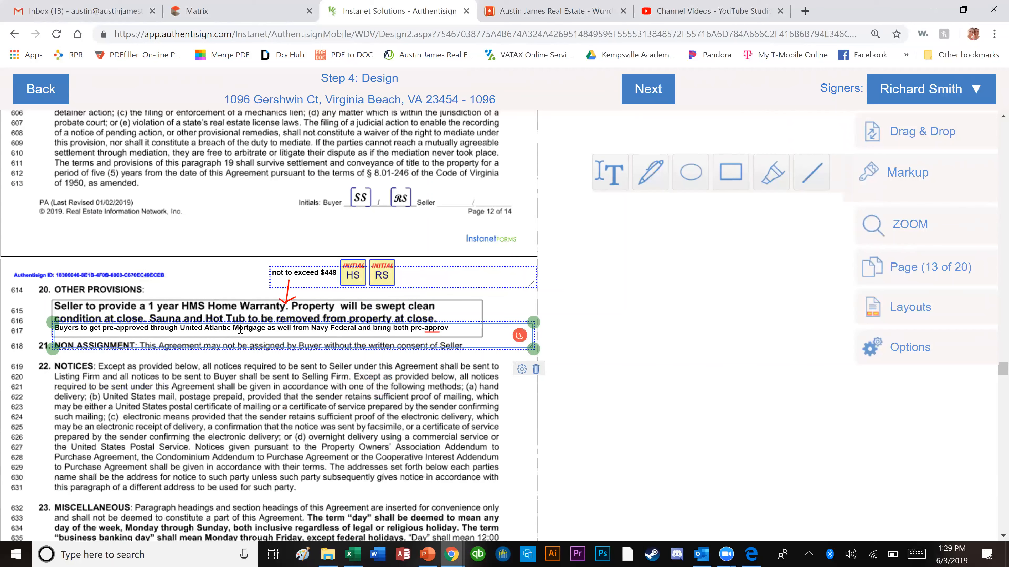
key("BackSpace")
key("BackSpace")
key("BackSpace")
key("BackSpace")
key("BackSpace")
key("BackSpace")
key("BackSpace")
key("BackSpace")
key("BackSpace")
key("BackSpace")
key("BackSpace")
key("BackSpace")
key("BackSpace")
key("BackSpace")
key("BackSpace")
key("BackSpace")
key("BackSpace")
key("BackSpace")
key("BackSpace")
key("BackSpace")
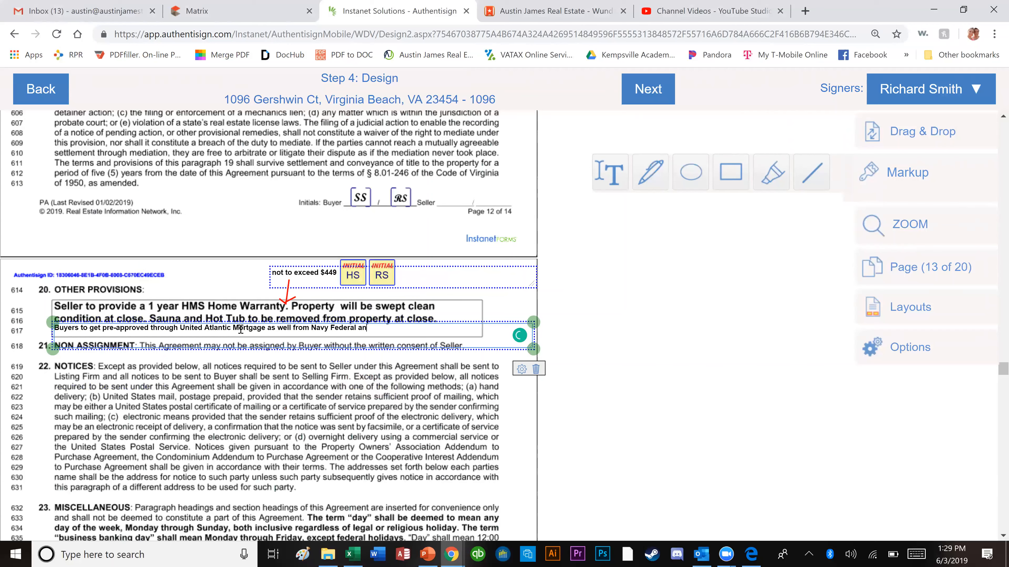
- Extend the buyers' note with "and send both pre-approval letters to the listing agent with 7 days of ratification"
type("d send bt")
key("BackSpace")
type("oth pre-approval letters to the listing a")
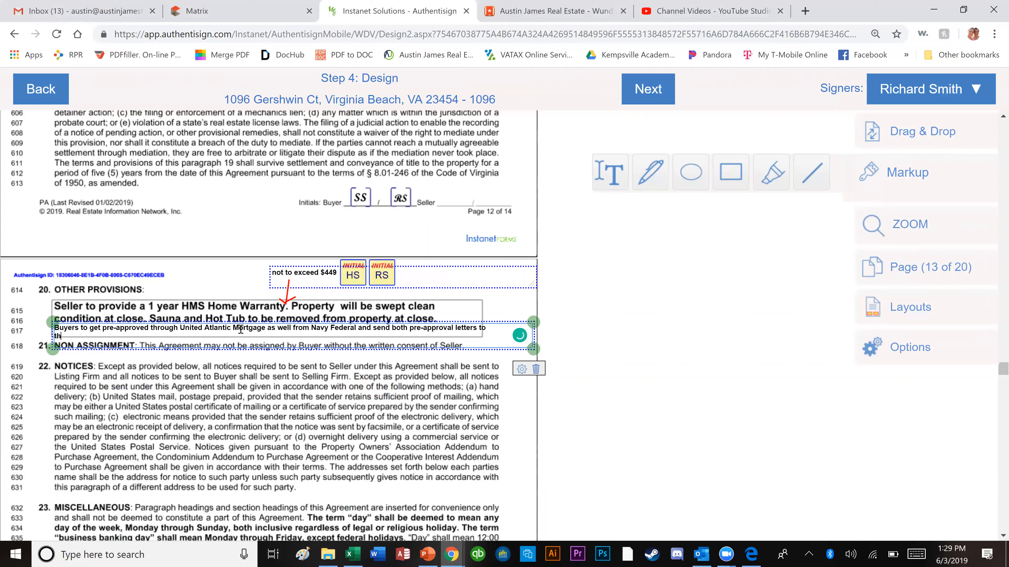
type("gent")
type(" with")
type(" 7 days of rat")
type("ifie")
type("c")
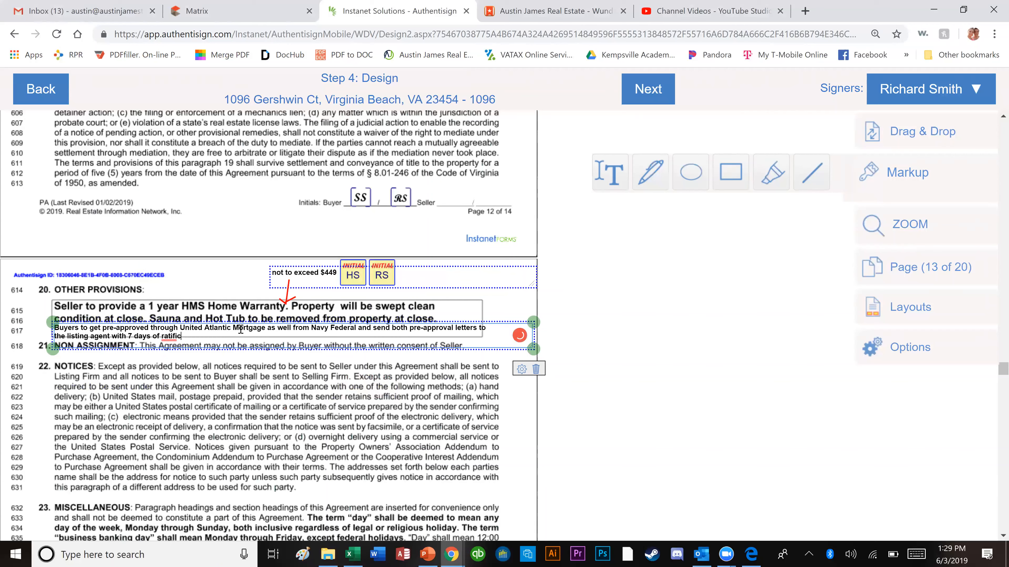
- Close the pre-approval sentence and add "Buyers to send copy of EMD within 48 hours of ratification." to the note
type("ation. Buyers to send copy ")
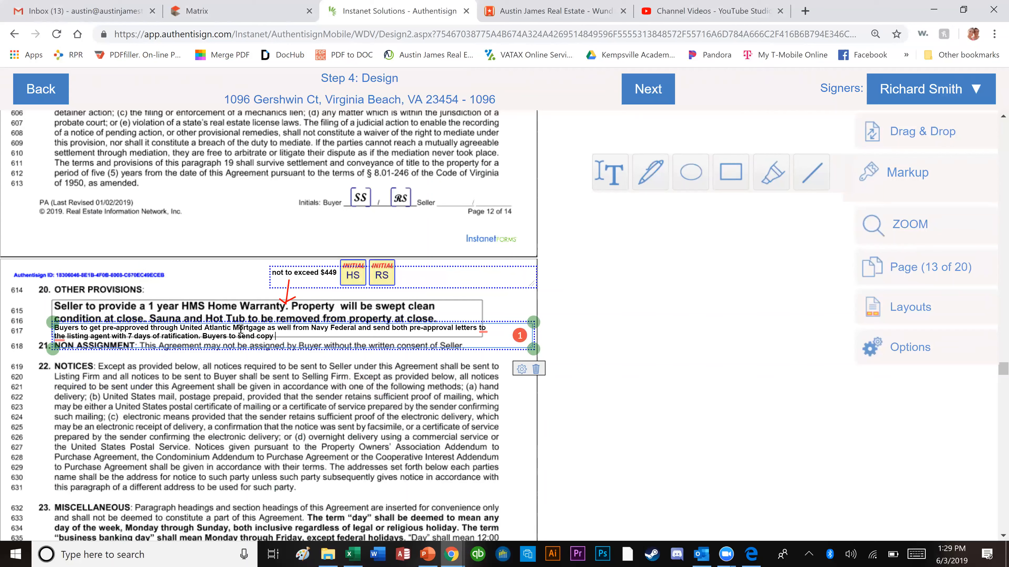
type("of EMD to")
type("within")
type(" 48 hours of")
type(" ratification")
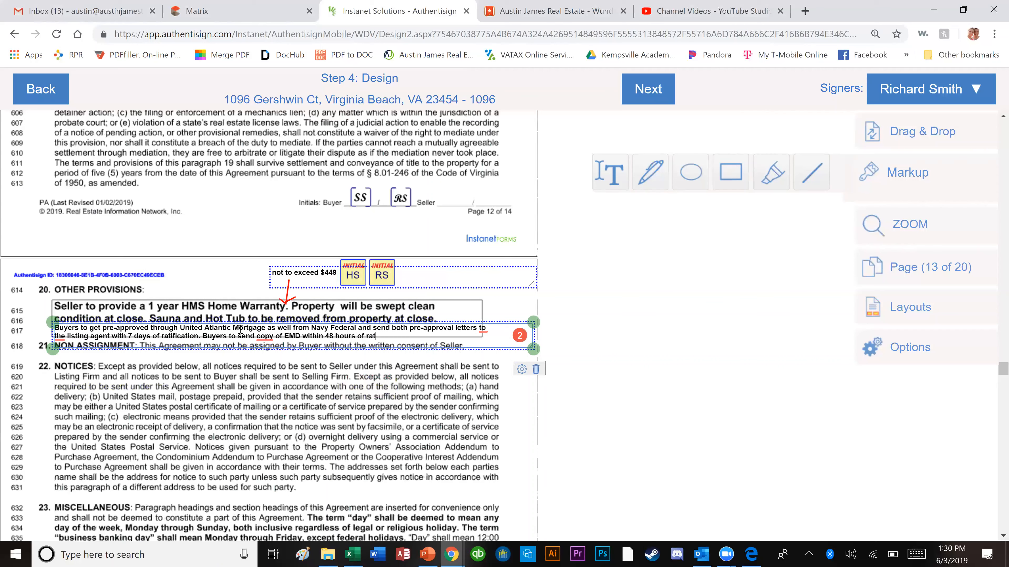
type(".")
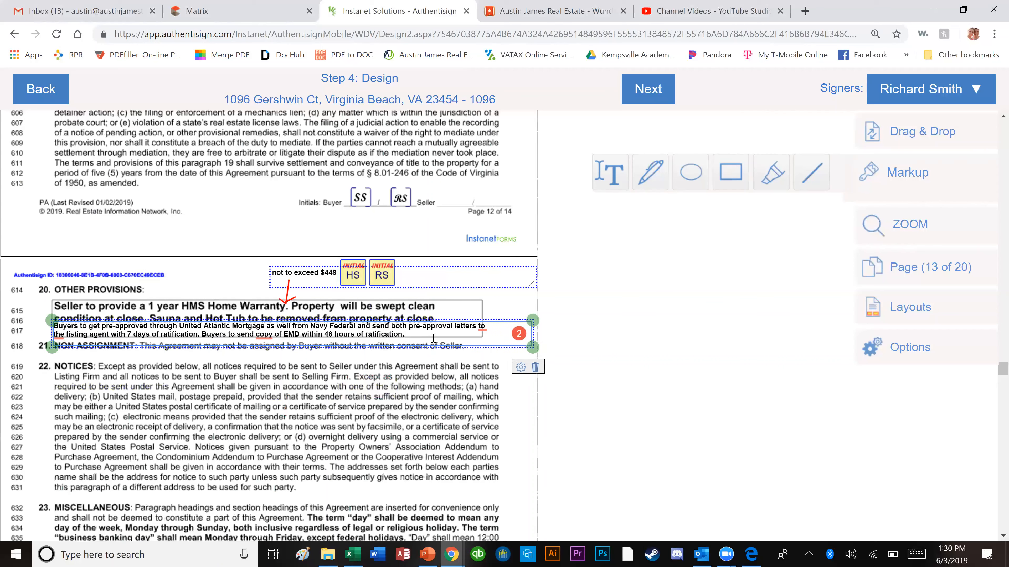
left_click(423, 381)
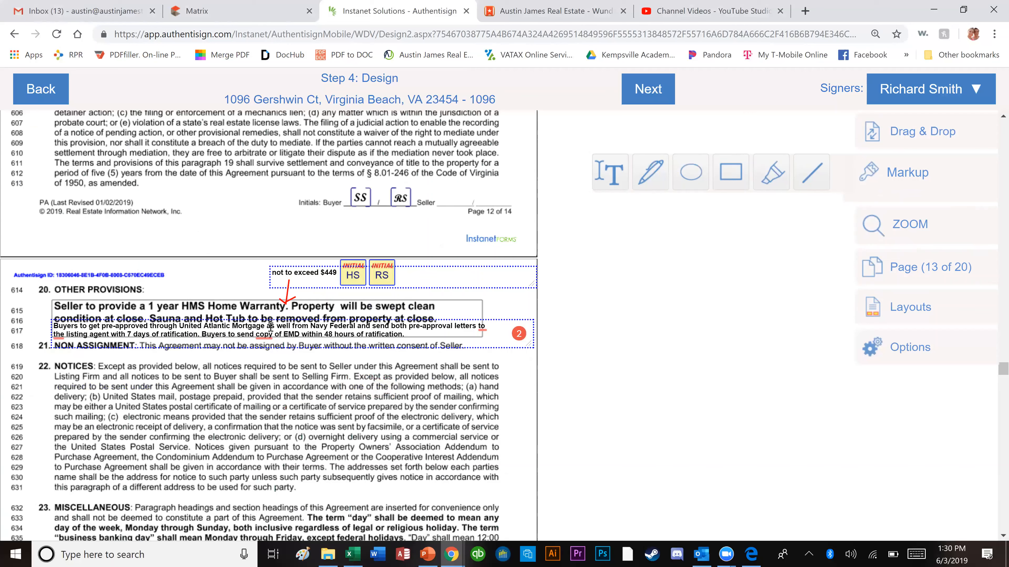
- Correct the note's wording to "as well as from Navy Federal", "within 7 days" and "send a copy of EMD"
left_click(291, 327)
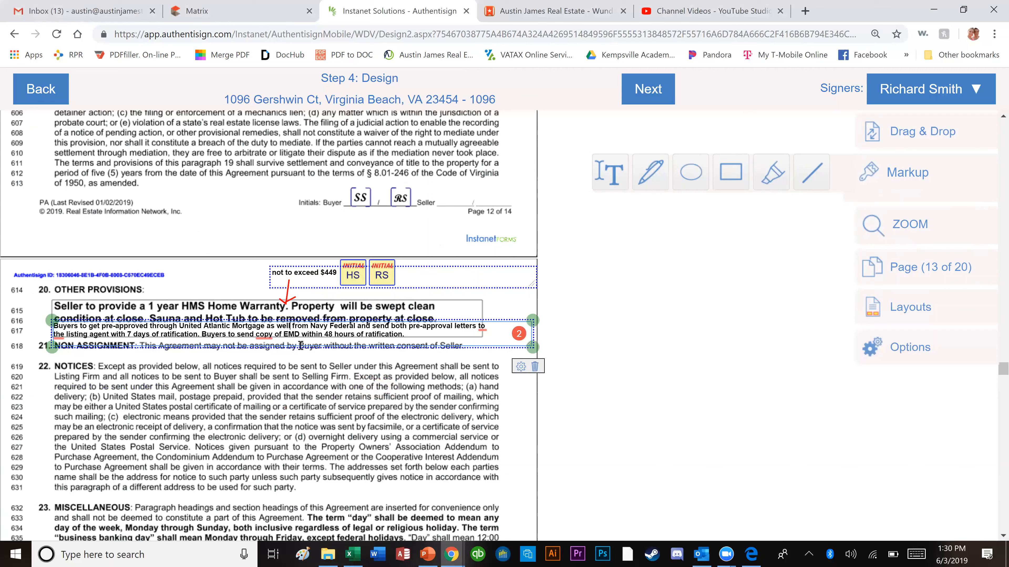
type("as")
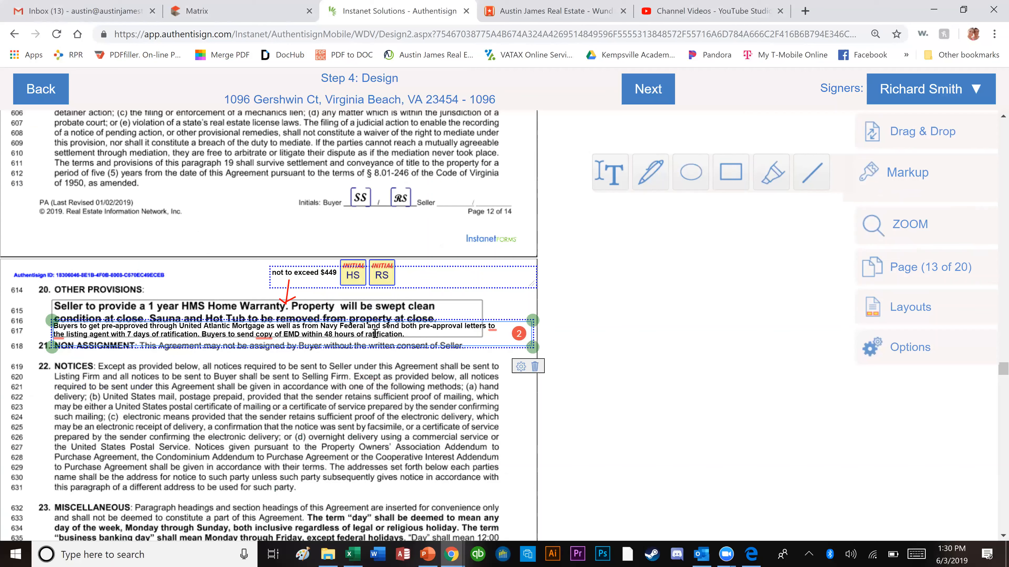
left_click(374, 333)
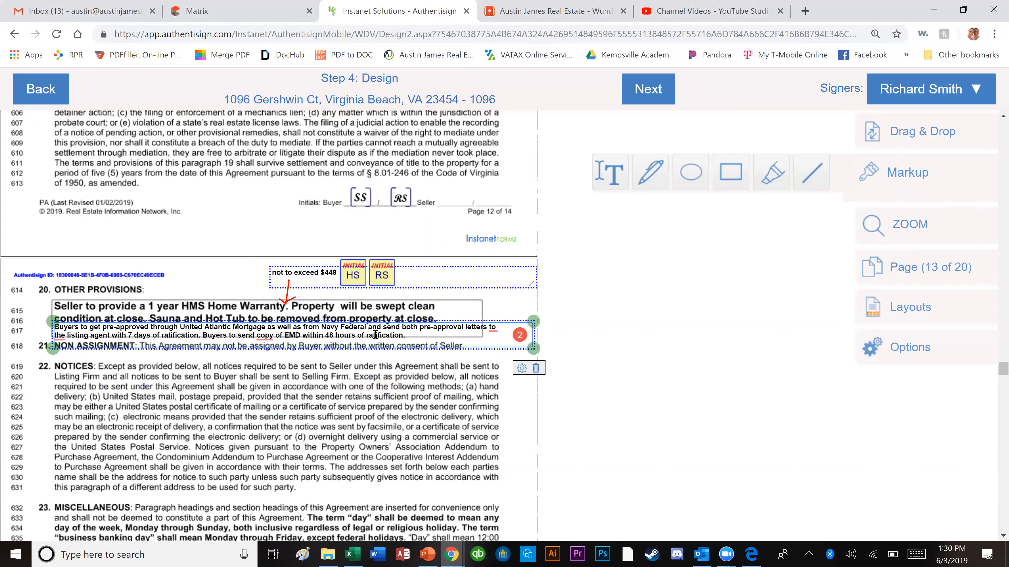
left_click(127, 336)
type("in")
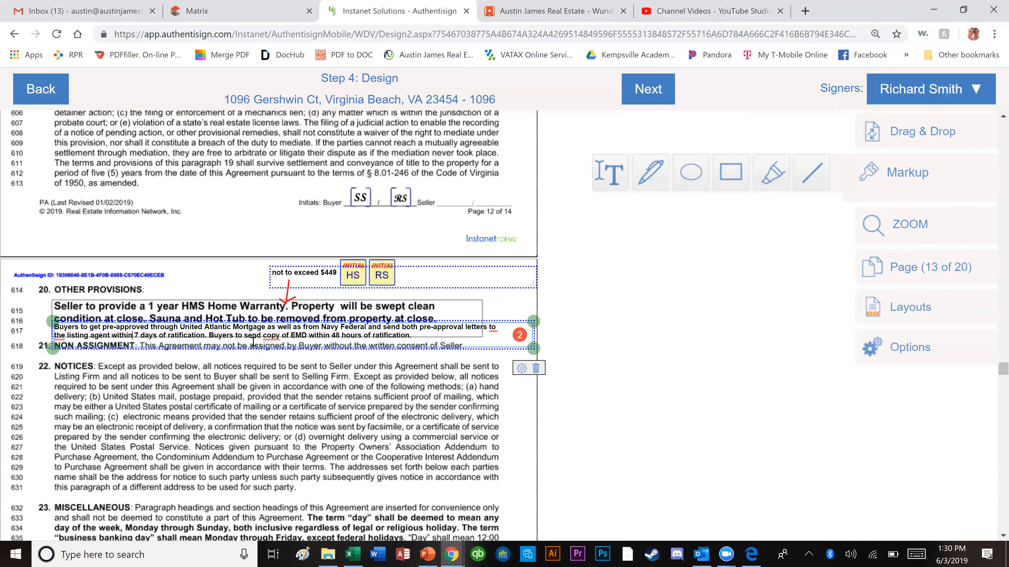
left_click(262, 336)
type("a")
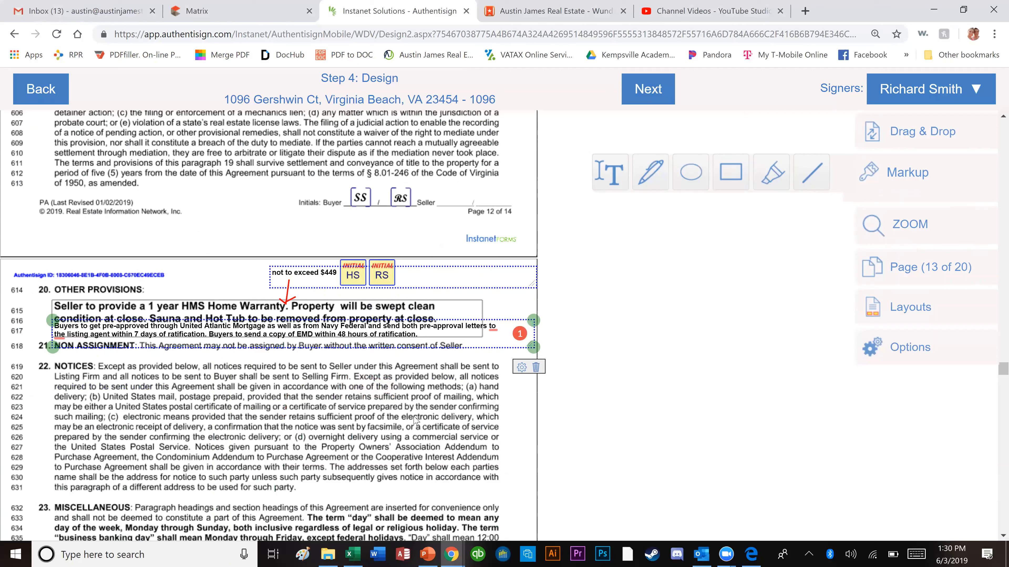
- Place a required initial field for each of the two sellers, one above the other, beside the Other Provisions box at lines 615 to 618
left_click(926, 99)
left_click(901, 142)
left_click(874, 136)
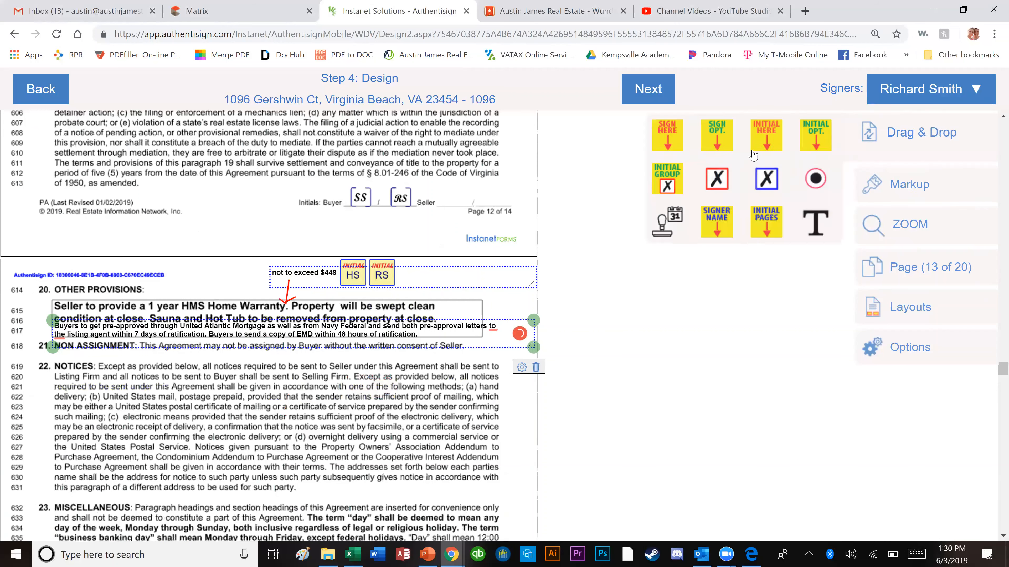
left_click_drag(511, 297, 519, 323)
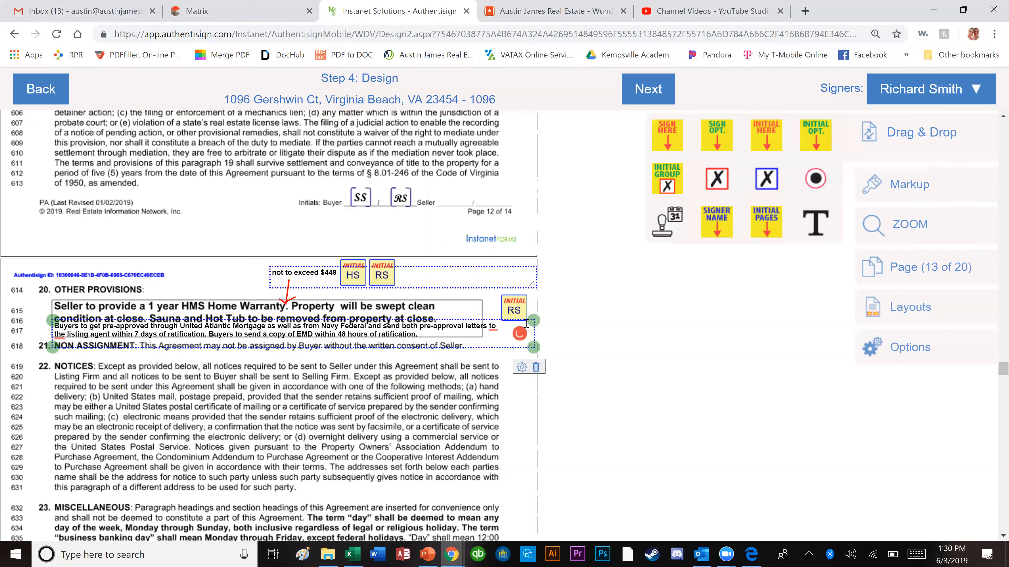
left_click(917, 92)
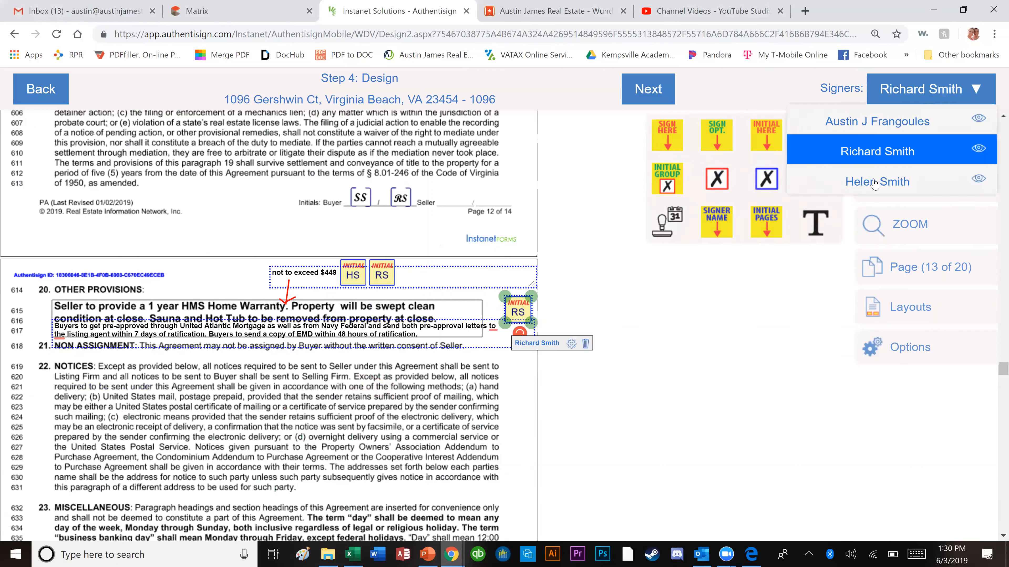
left_click(877, 181)
left_click_drag(766, 135, 529, 352)
left_click(411, 376)
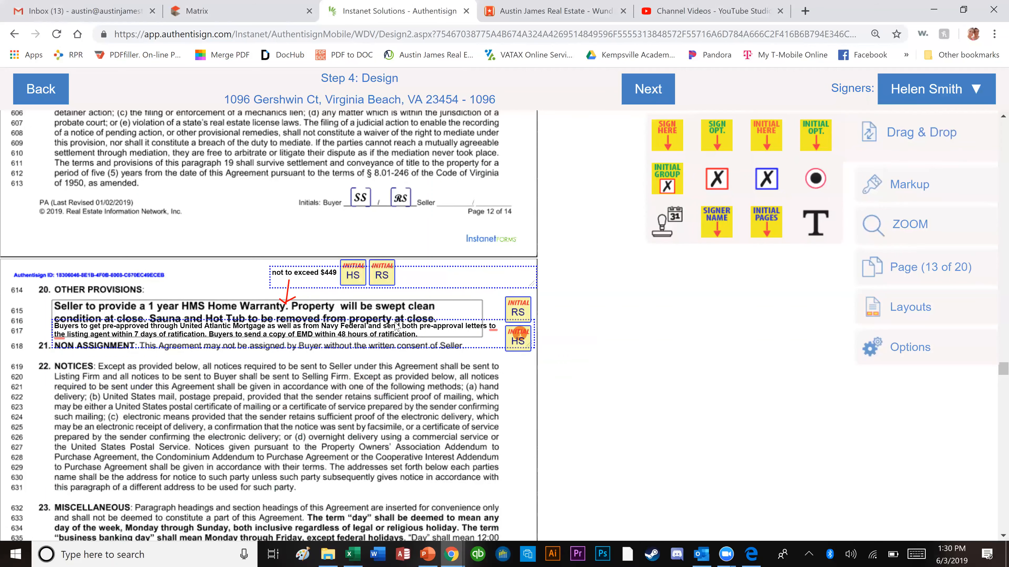
- Try placing a required initial field for one seller on page 1's Seller initials line, and delete that field
scroll(396, 326, "up", 1)
scroll(397, 335, "up", 20)
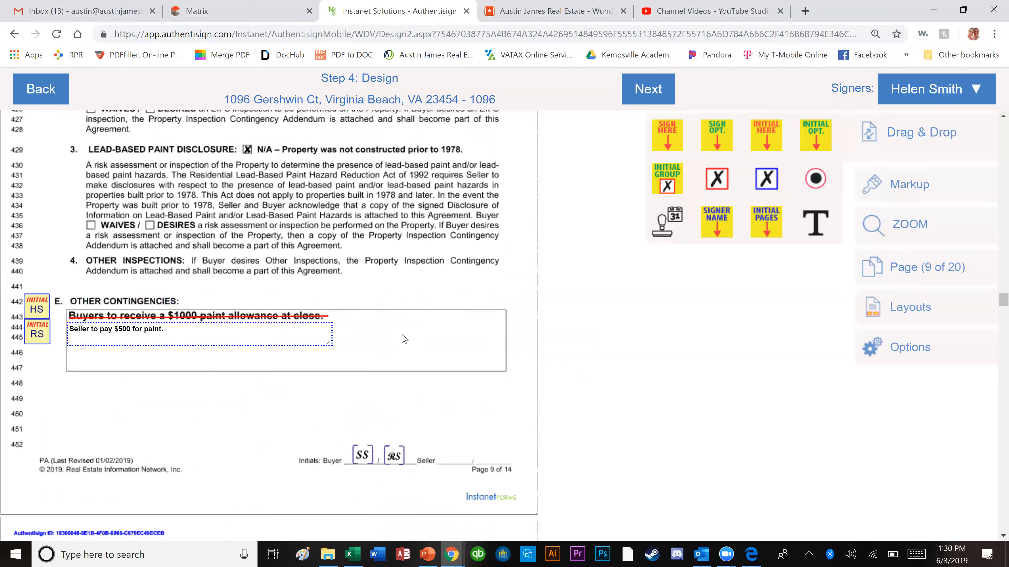
scroll(404, 339, "up", 10)
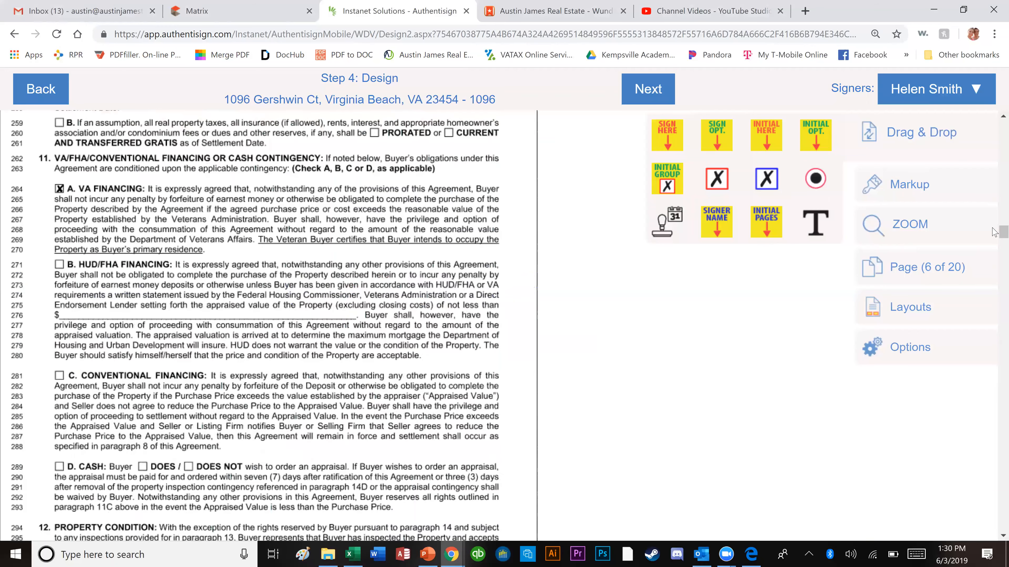
left_click_drag(1004, 232, 994, 122)
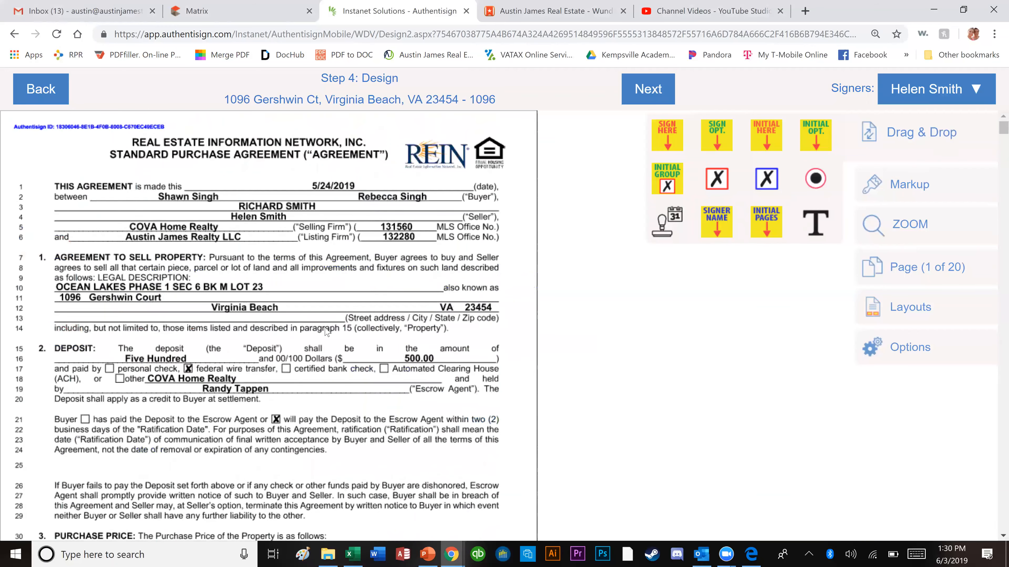
scroll(325, 332, "down", 5)
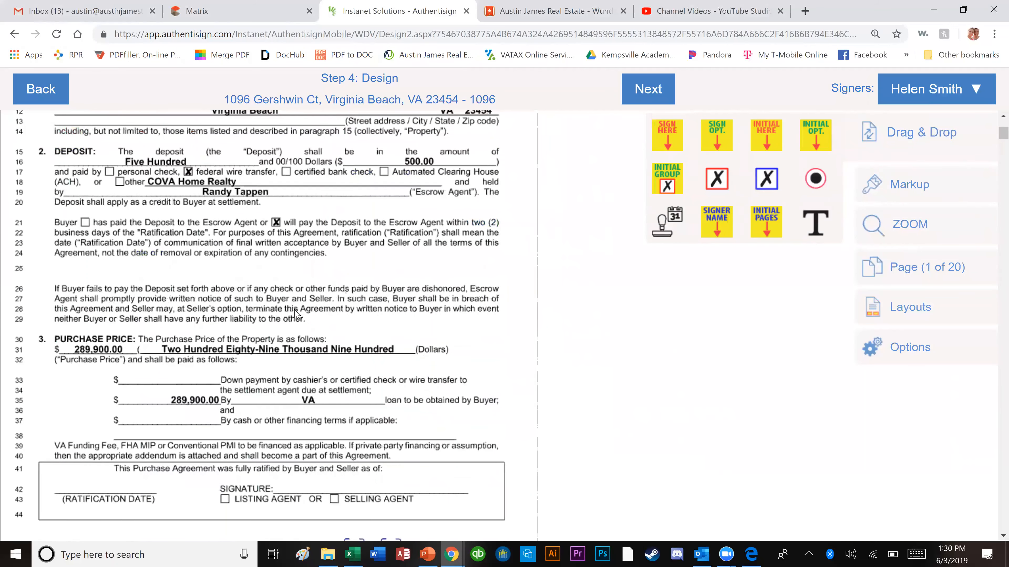
scroll(294, 314, "down", 2)
scroll(347, 373, "down", 1)
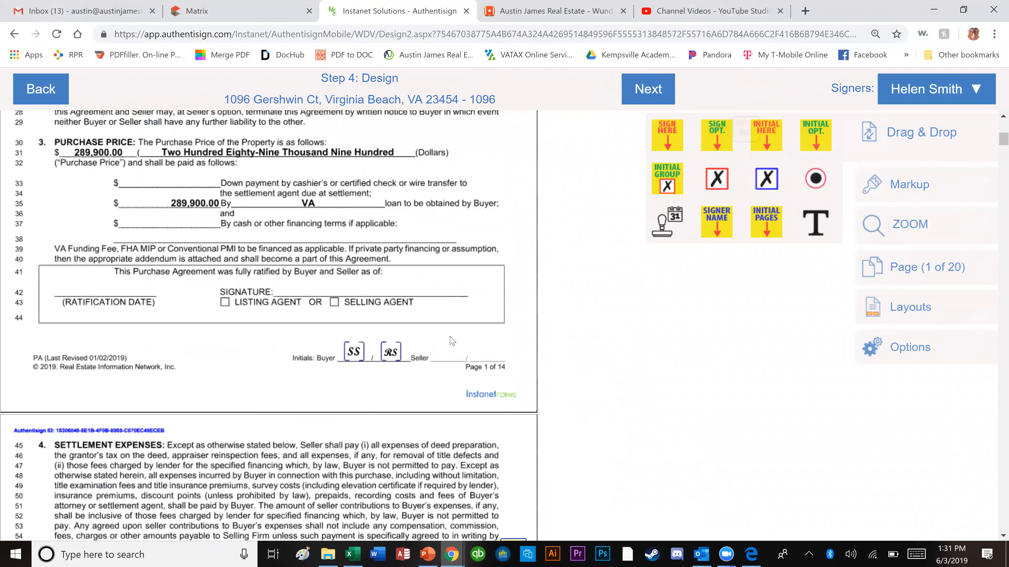
left_click_drag(450, 337, 461, 354)
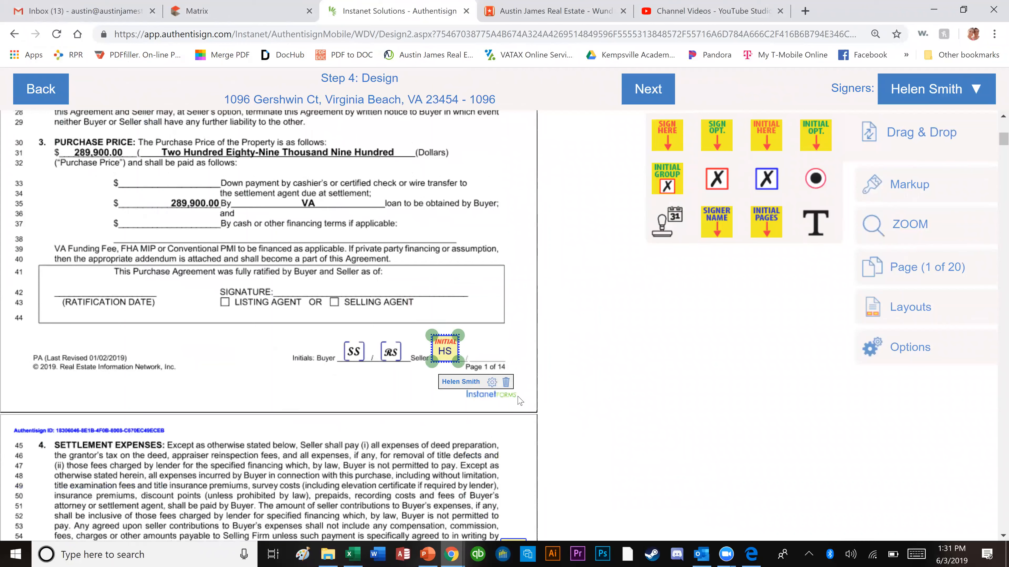
left_click(506, 383)
- Check which layouts can be applied to the Standard Purchase Agreement and which design options are available, without applying any
left_click(862, 316)
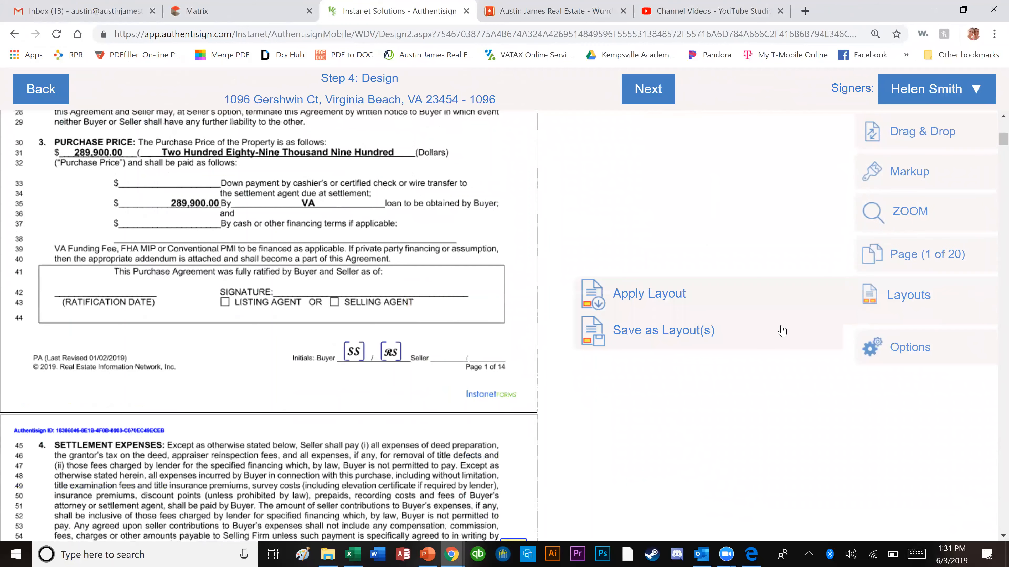
left_click(689, 303)
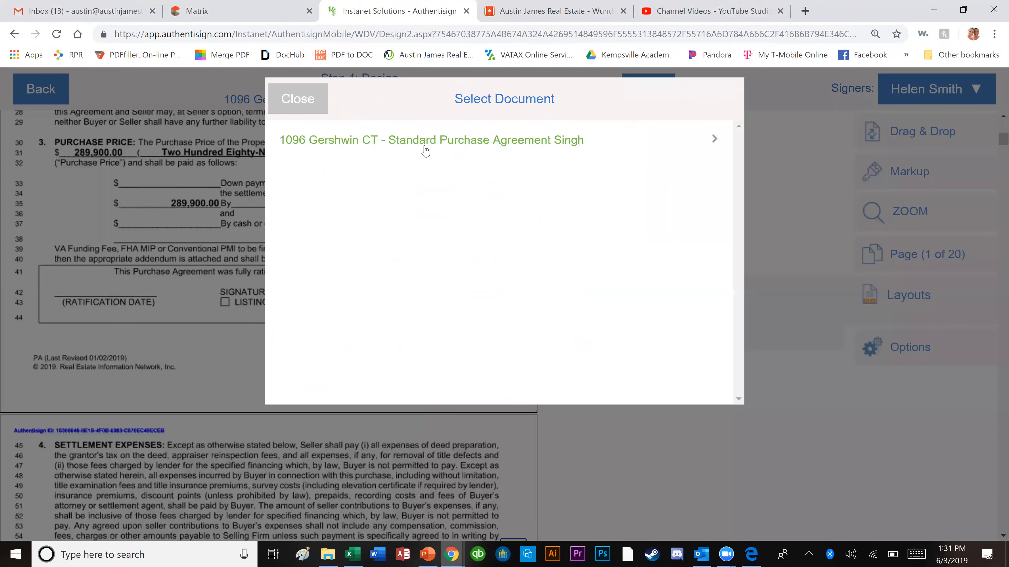
left_click(551, 148)
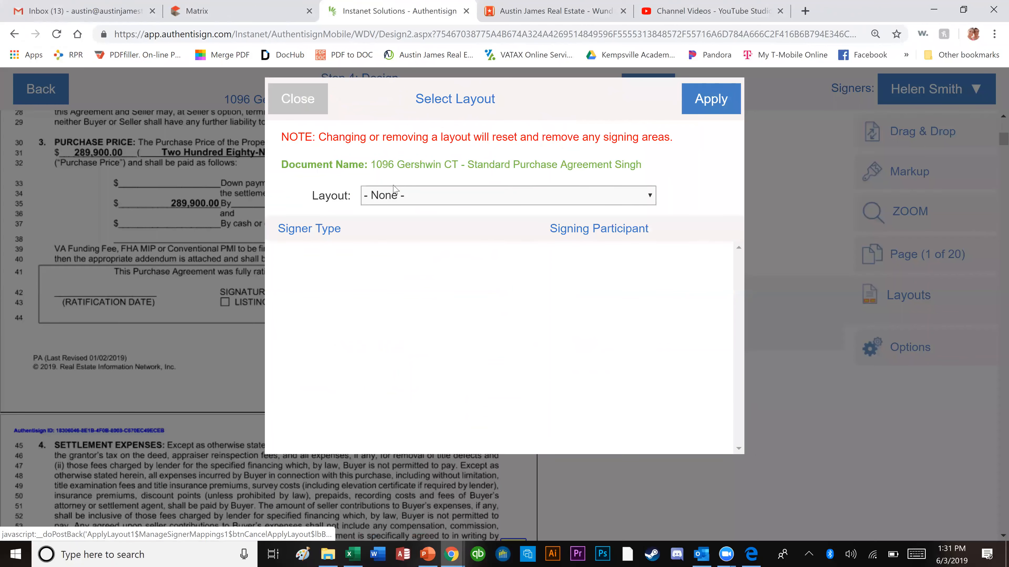
left_click(402, 197)
left_click(403, 208)
left_click(313, 107)
left_click(324, 104)
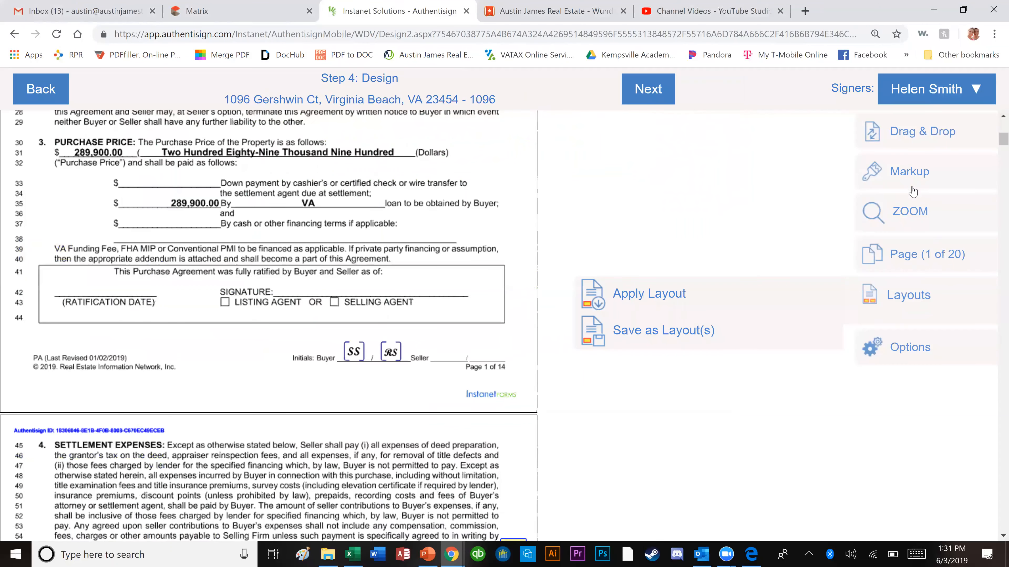
left_click(913, 349)
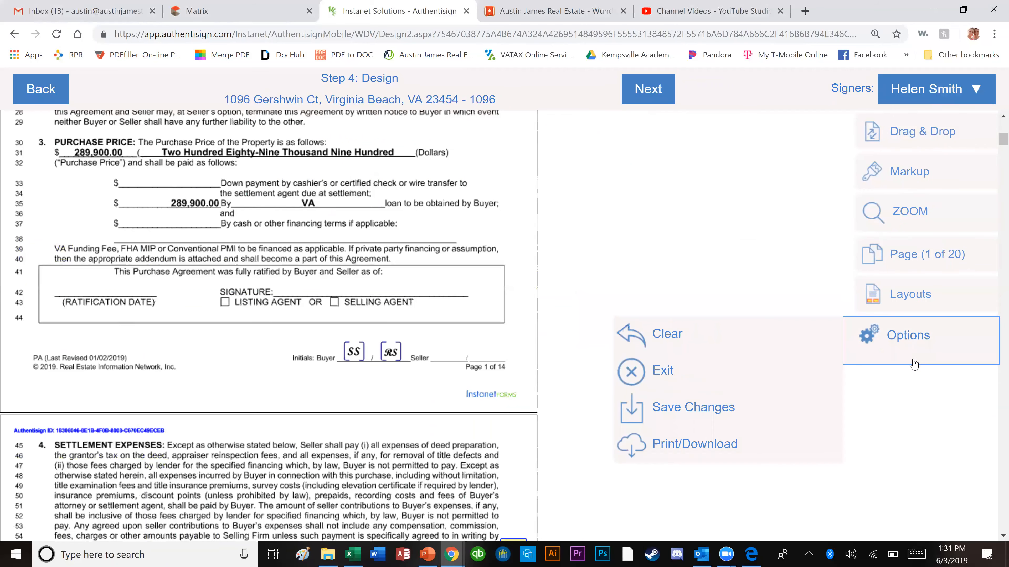
left_click(910, 139)
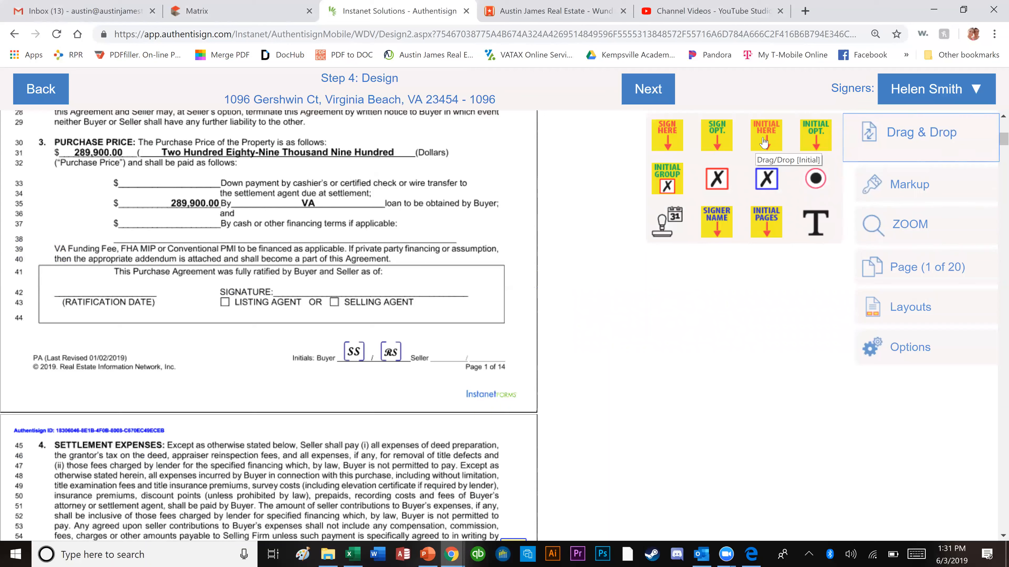
- Place a required initial field for the second seller on page 1's Seller initials line
left_click_drag(764, 141, 446, 351)
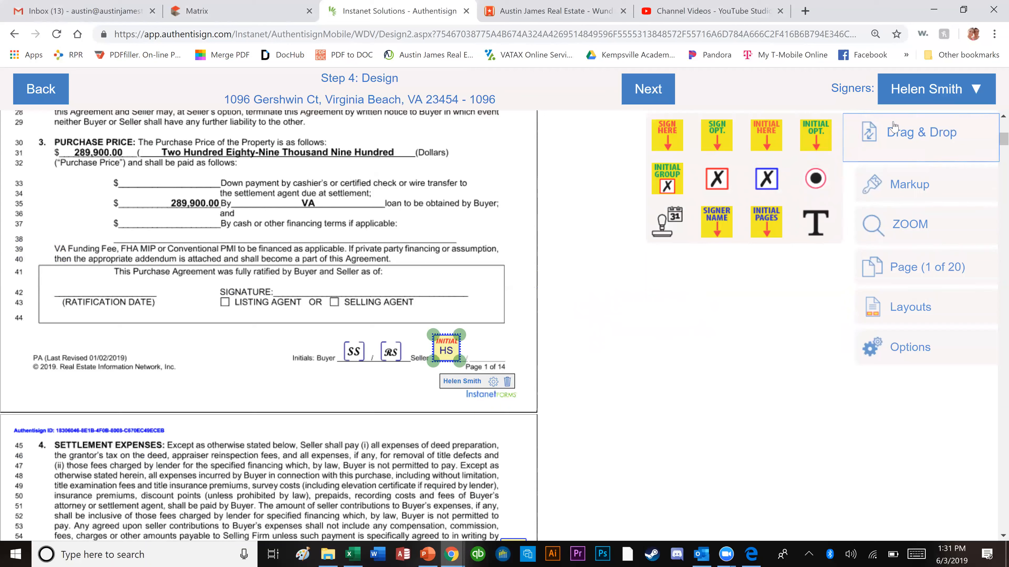
- Look through the markup tools, the layouts that can be applied and the design options, without applying any
left_click(925, 191)
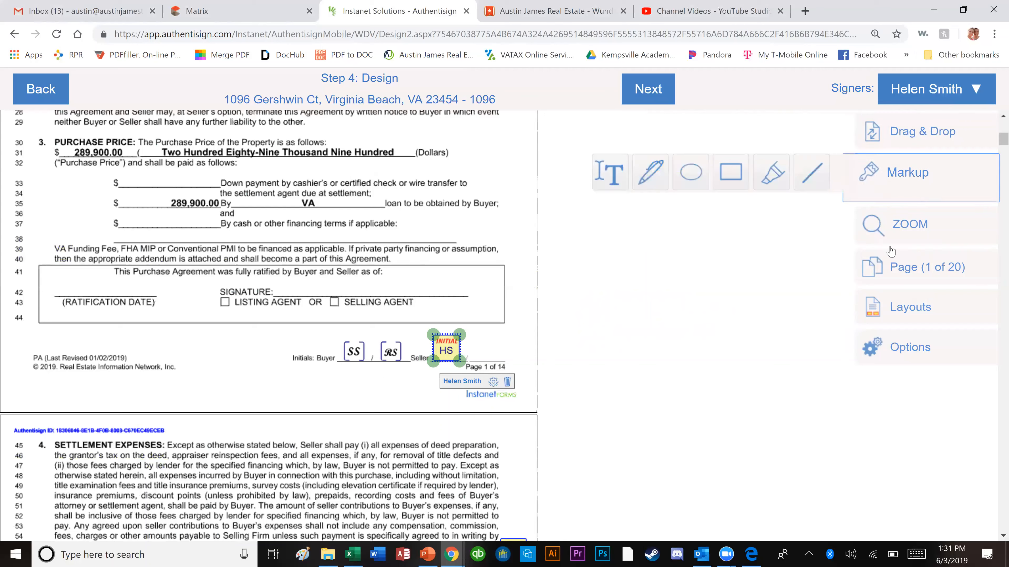
left_click(901, 273)
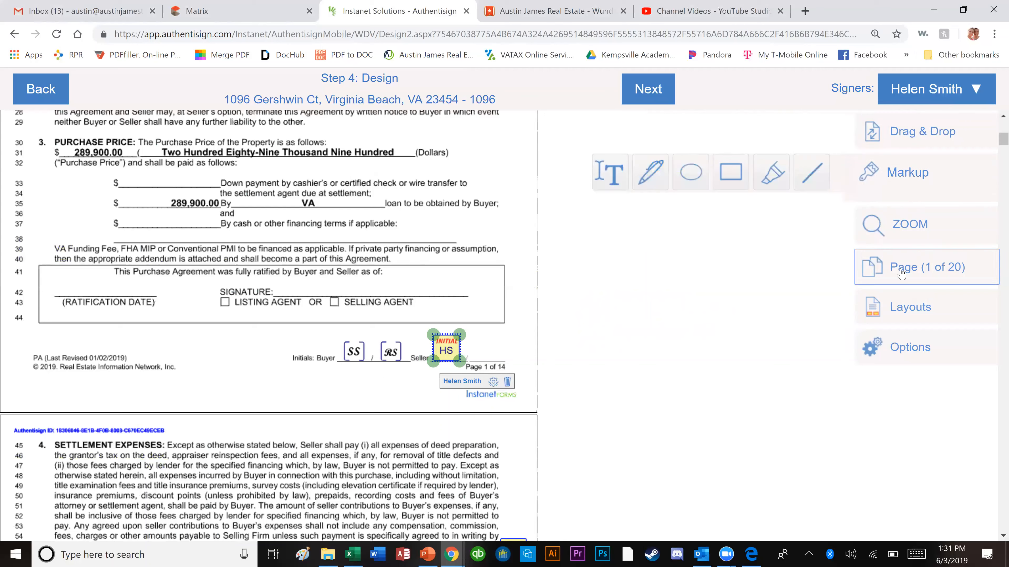
left_click(907, 320)
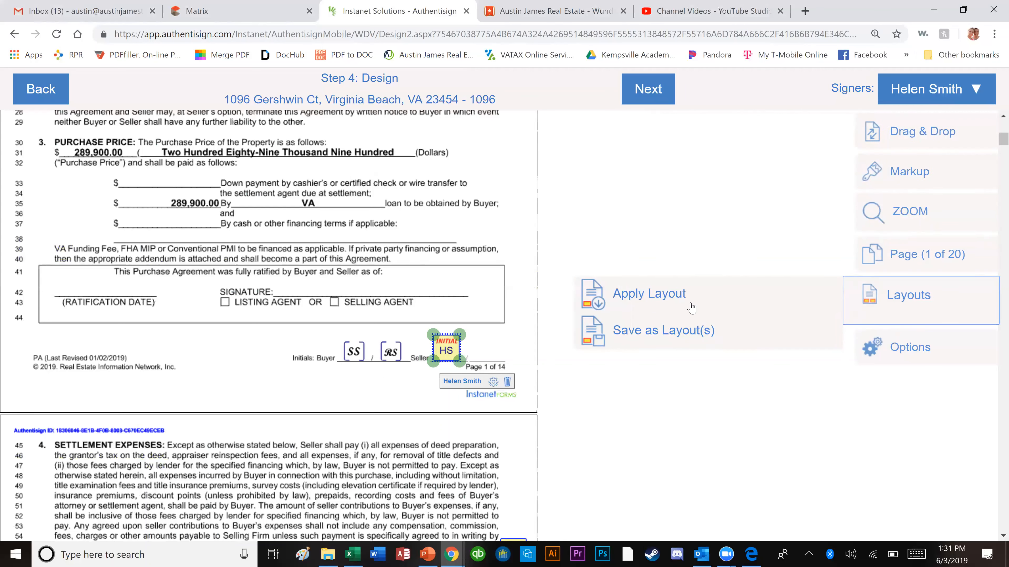
left_click(651, 294)
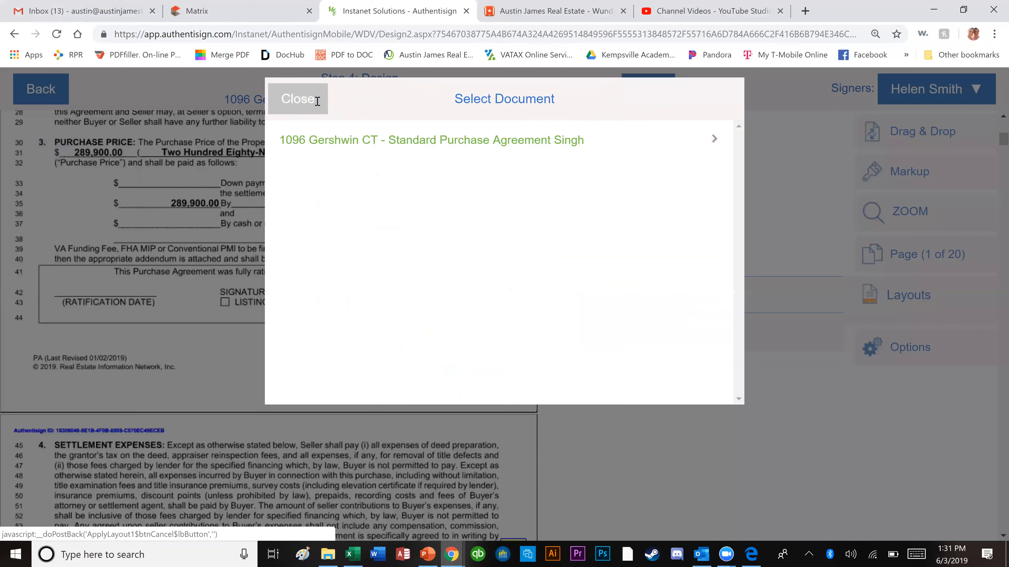
left_click(299, 99)
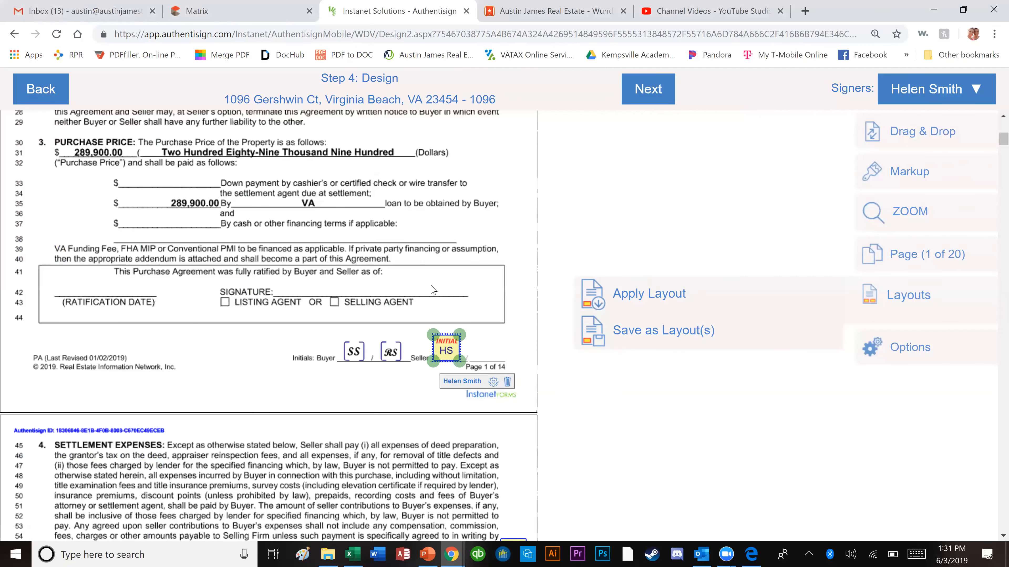
left_click(884, 352)
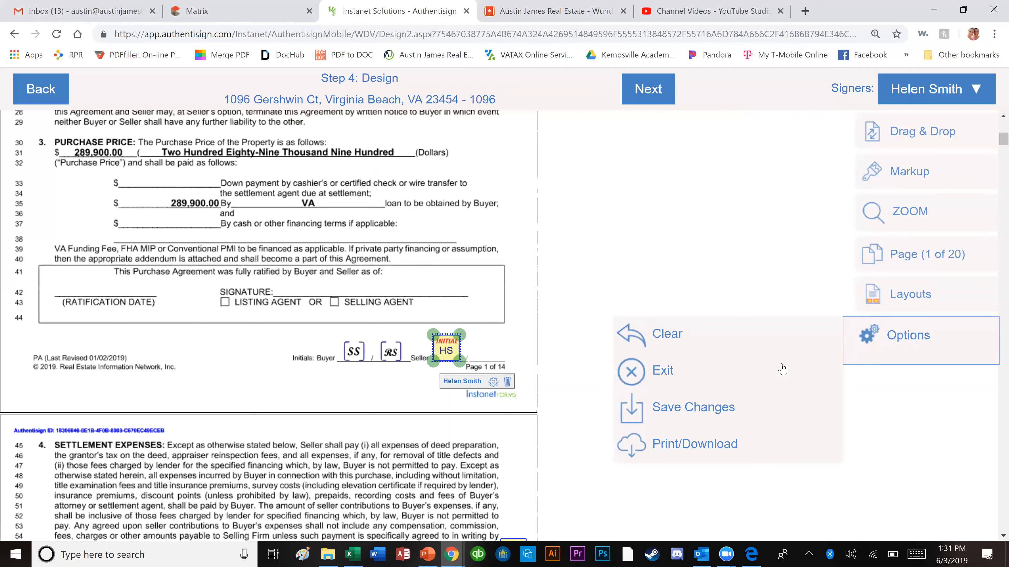
left_click(494, 313)
- Place a required initial field for the second seller on the Seller initials lines of pages 2 and 3
scroll(549, 293, "down", 6)
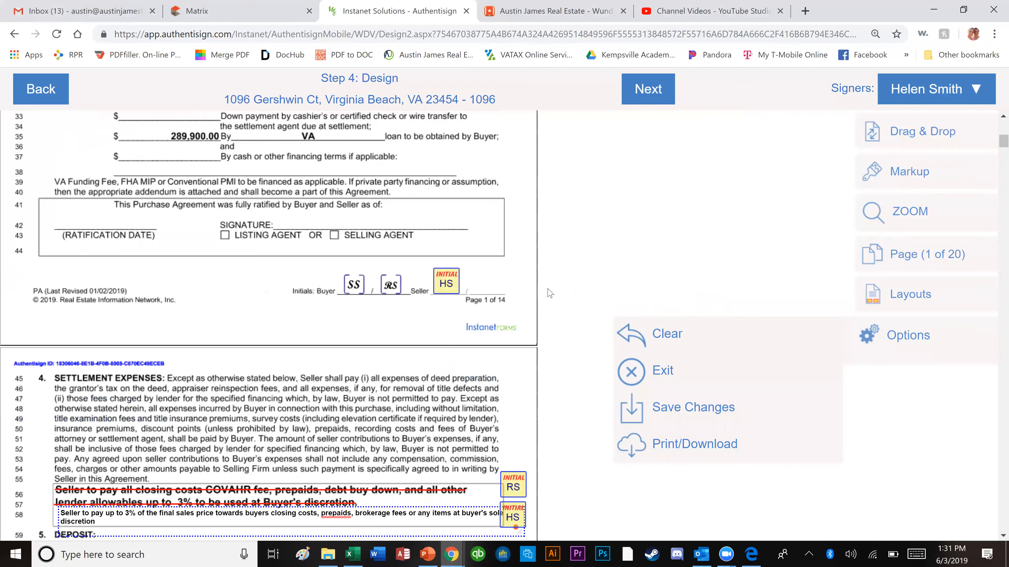
scroll(433, 262, "down", 6)
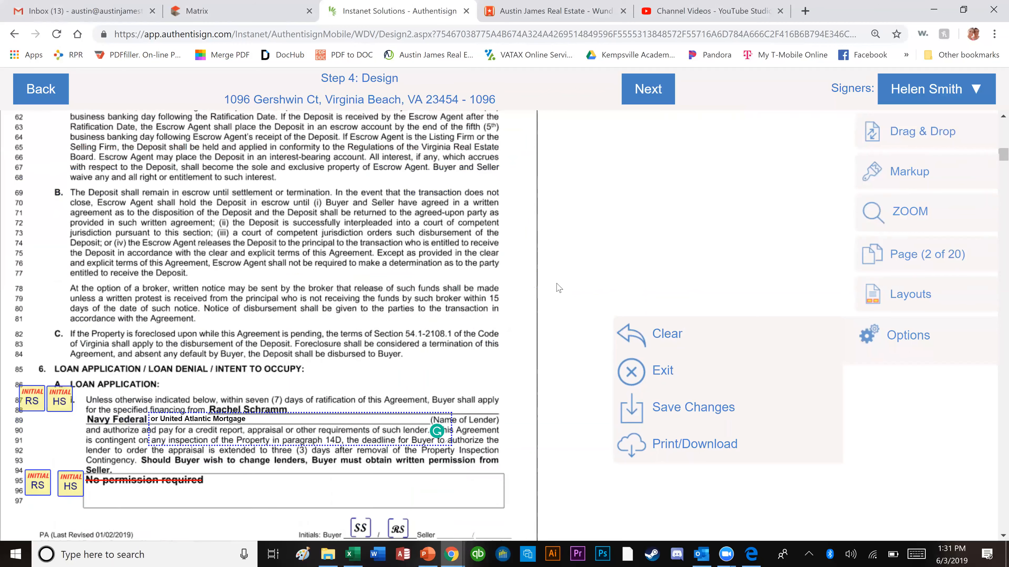
left_click(914, 132)
left_click_drag(774, 146, 460, 398)
scroll(460, 399, "down", 10)
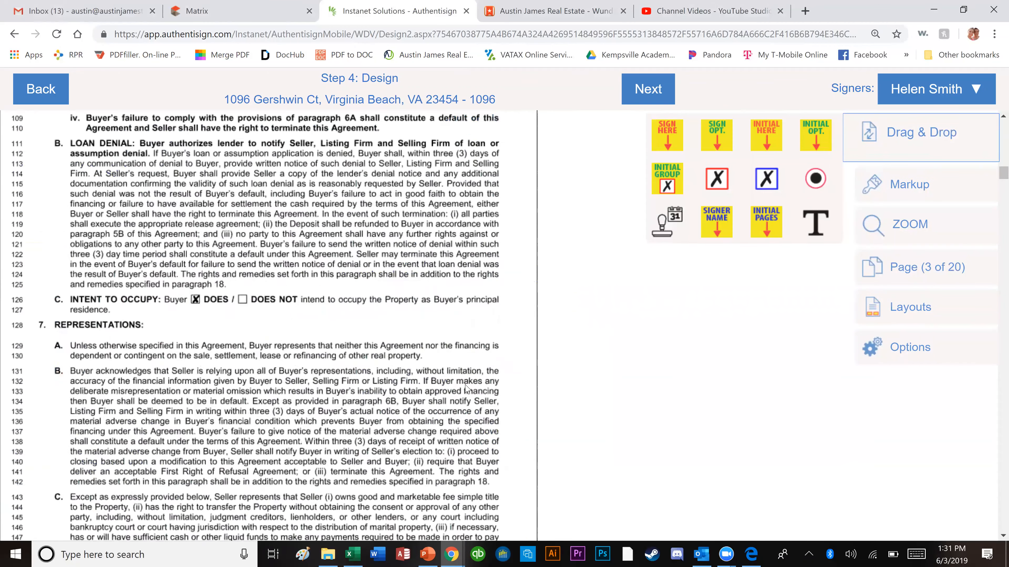
left_click_drag(769, 126, 449, 310)
- Add the second seller's required initial field to the Seller initials lines of pages 4 and 5
scroll(422, 350, "down", 3)
scroll(422, 350, "down", 8)
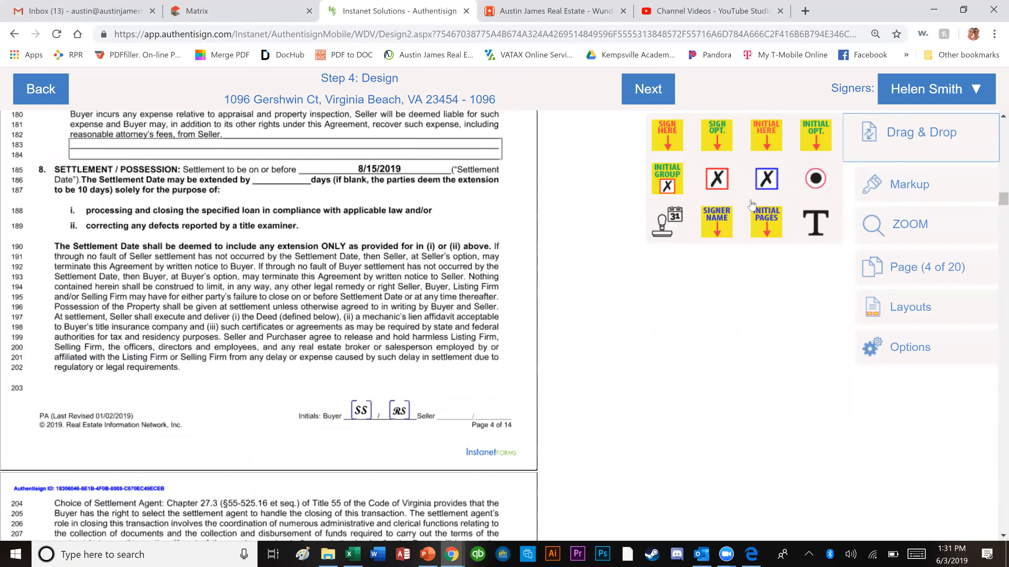
left_click_drag(767, 134, 456, 275)
scroll(444, 336, "down", 4)
scroll(444, 336, "down", 6)
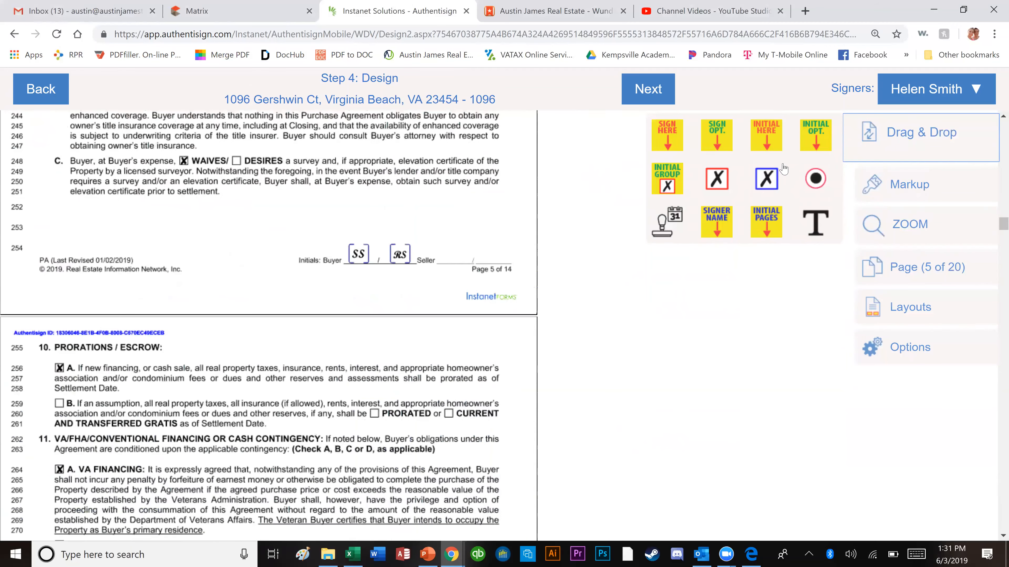
left_click_drag(614, 200, 465, 274)
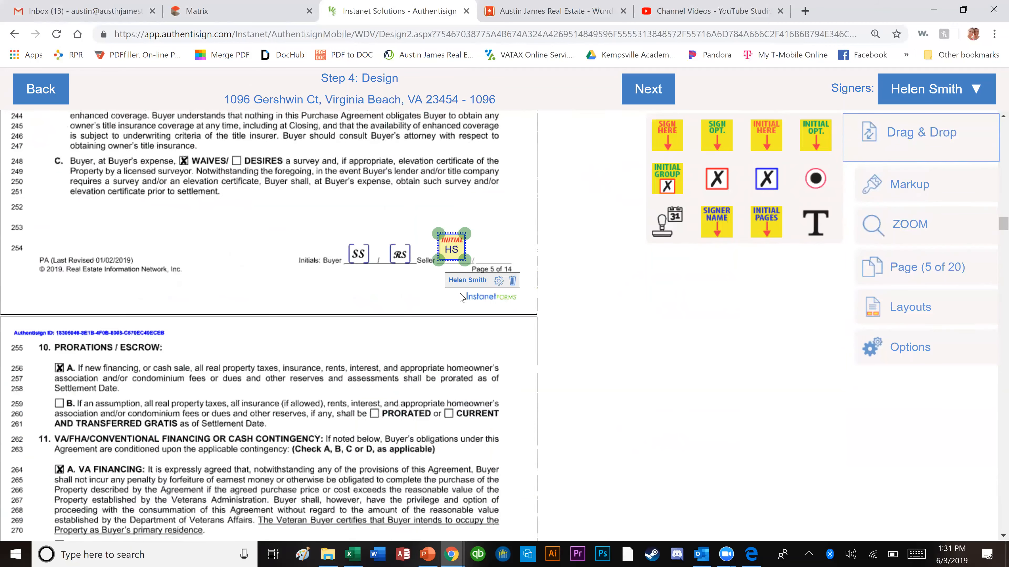
- Place the second seller's required initial fields at the Seller initials lines of pages 6, 7 and 8
scroll(461, 298, "down", 8)
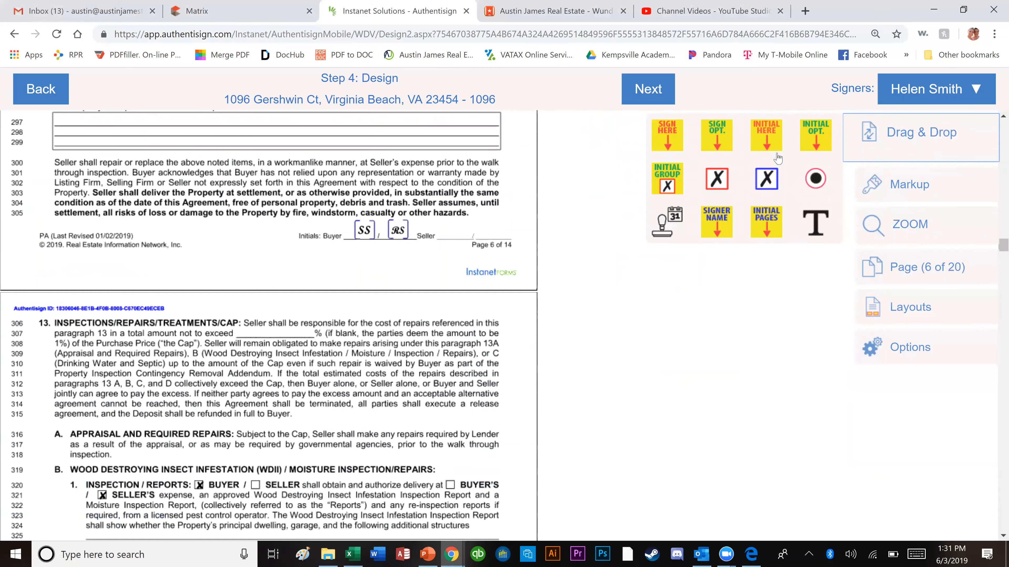
left_click_drag(475, 219, 457, 233)
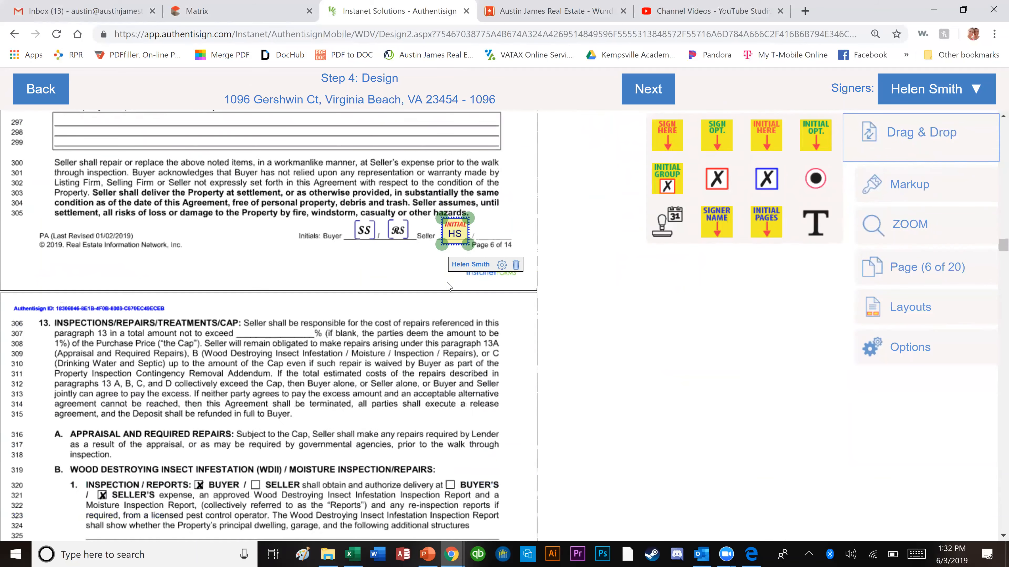
scroll(449, 287, "down", 2)
scroll(448, 286, "down", 7)
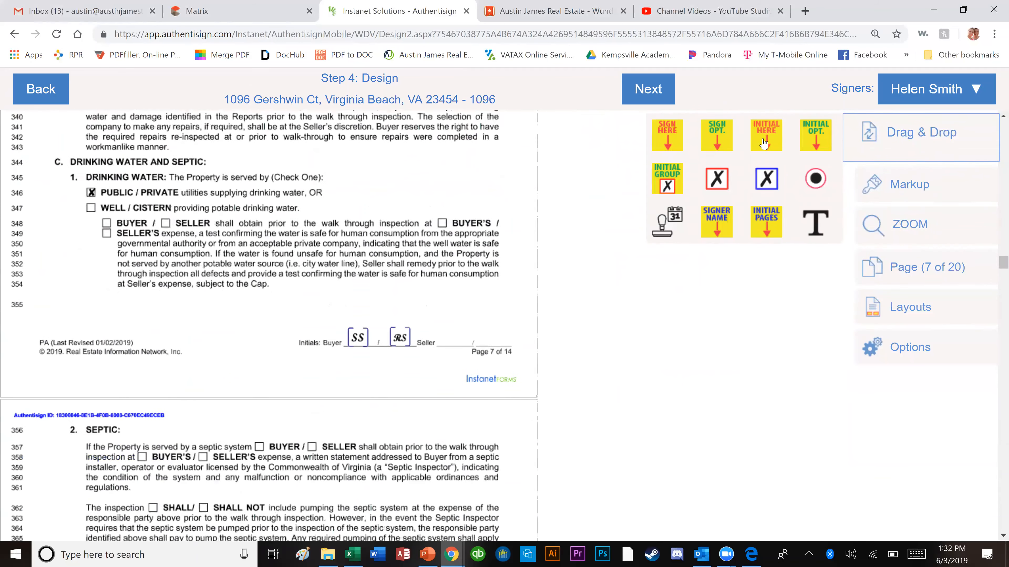
left_click_drag(433, 348, 456, 334)
scroll(420, 359, "down", 3)
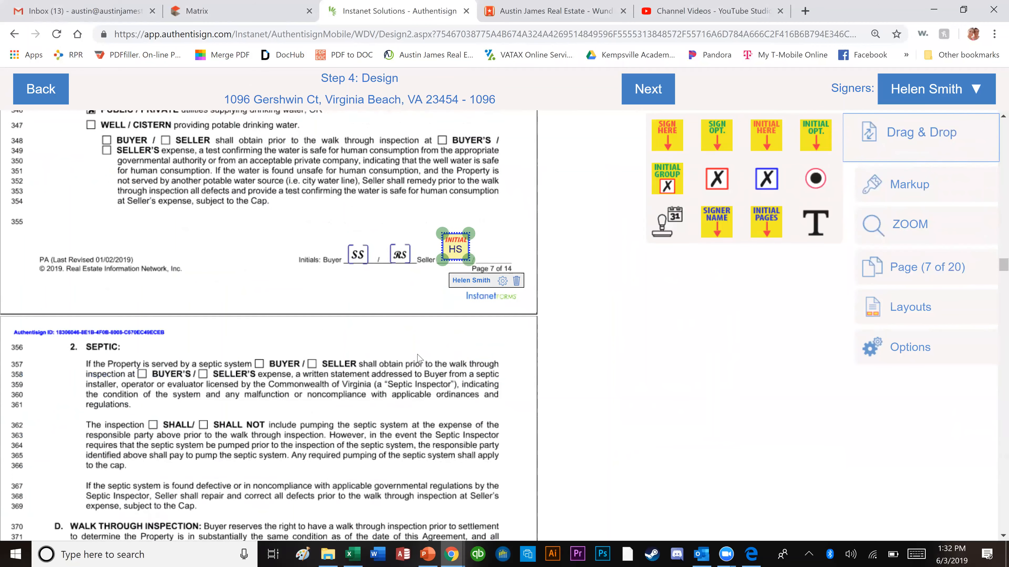
scroll(420, 359, "down", 8)
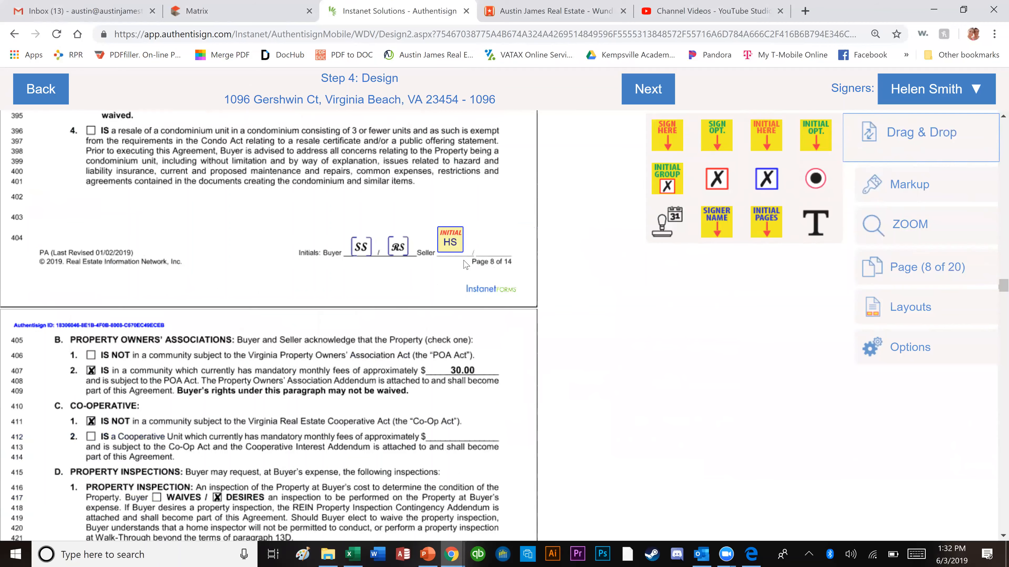
- Add required initial fields for the second seller at the Seller initials lines of pages 9 and 10
scroll(434, 313, "down", 7)
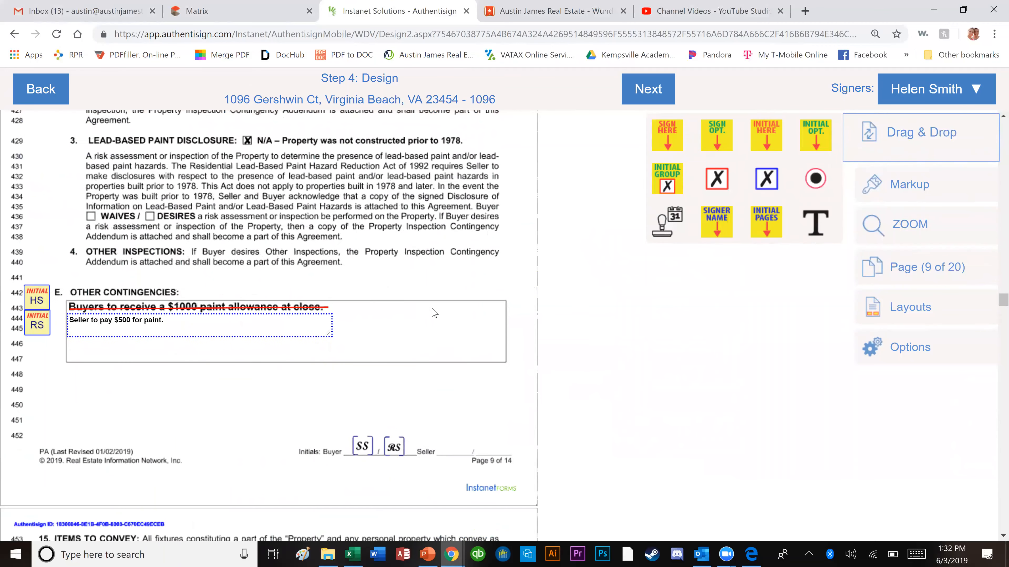
scroll(434, 313, "down", 4)
left_click_drag(759, 155, 457, 302)
scroll(444, 357, "down", 7)
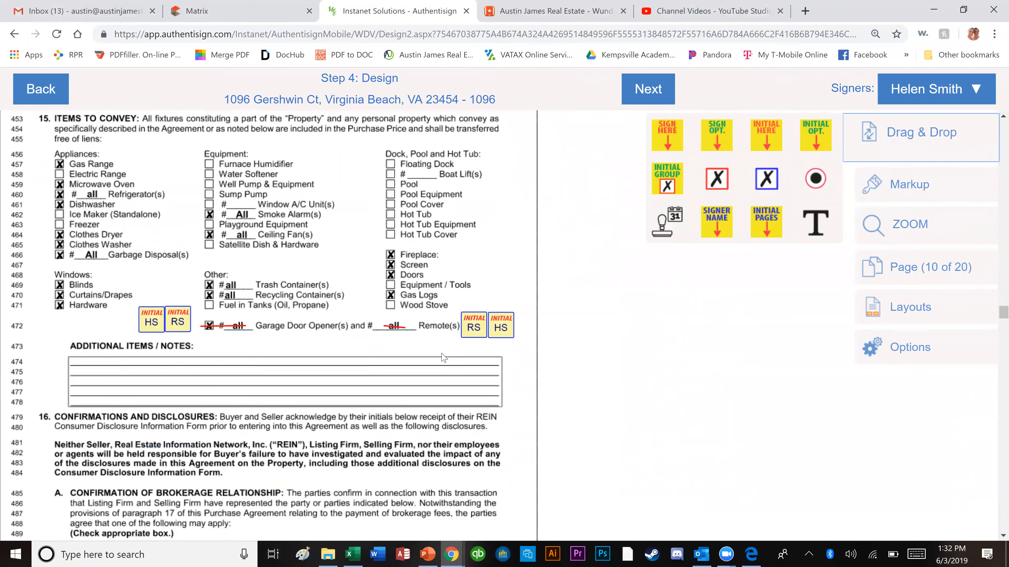
scroll(444, 358, "down", 13)
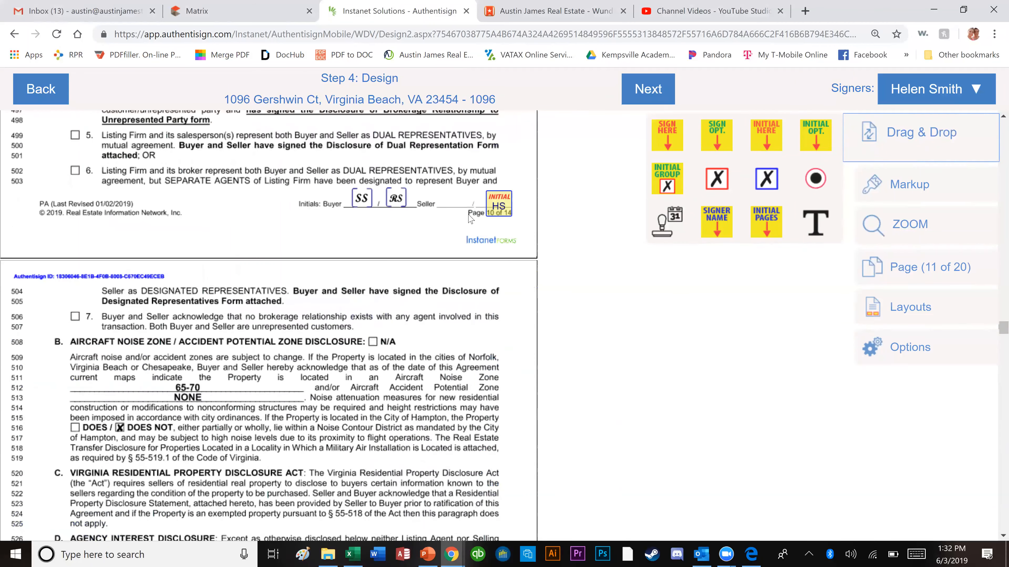
- Place a required initial field for the second seller on the Seller initials lines of pages 11 and 12
scroll(417, 294, "down", 8)
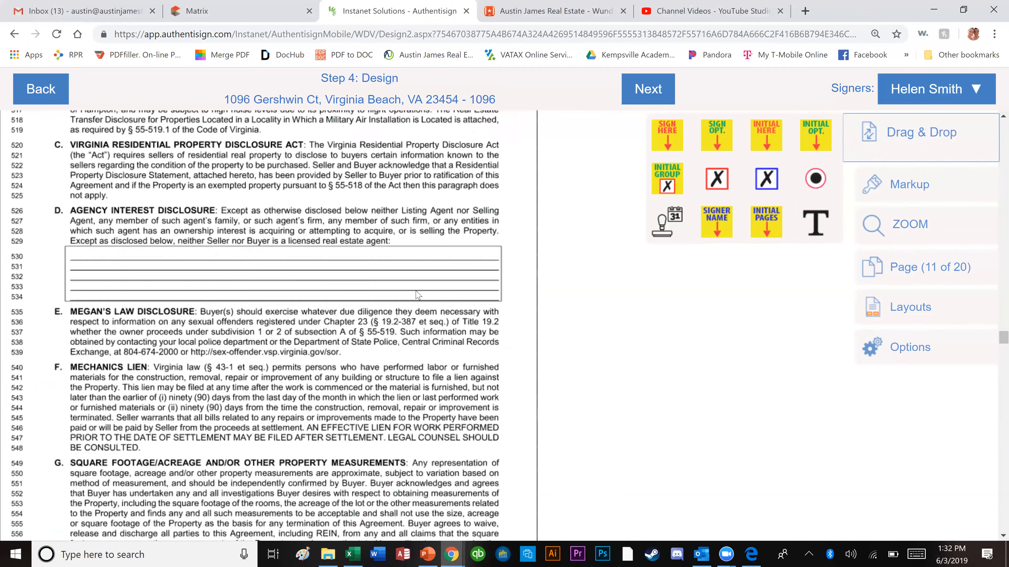
scroll(417, 294, "down", 6)
left_click_drag(770, 141, 449, 302)
scroll(425, 342, "down", 3)
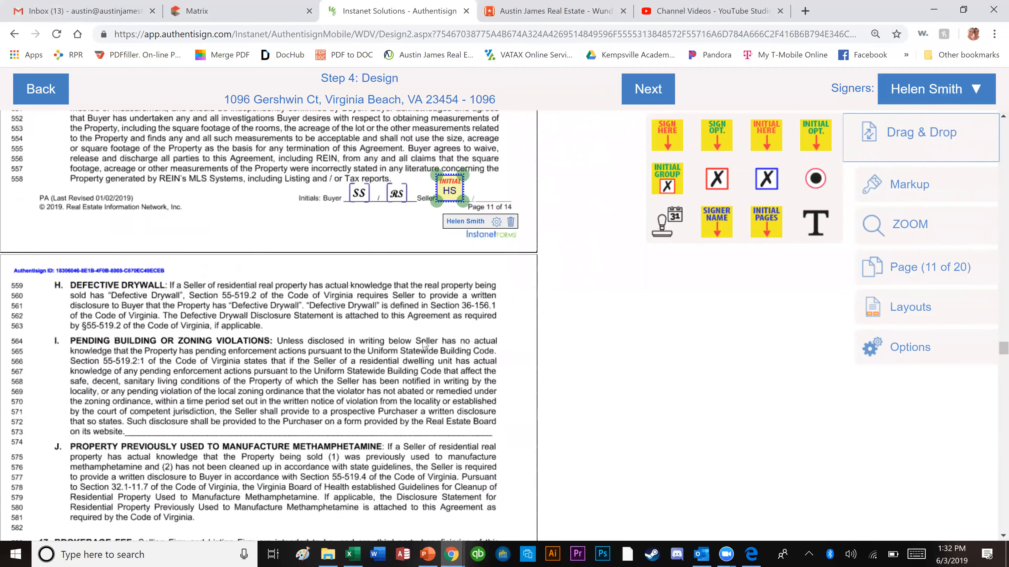
scroll(424, 342, "down", 15)
left_click_drag(610, 205, 455, 290)
- Place the second seller's required initial fields in page 13's optional digital signatures box and on its Seller initials line
scroll(442, 322, "down", 1)
scroll(444, 326, "down", 18)
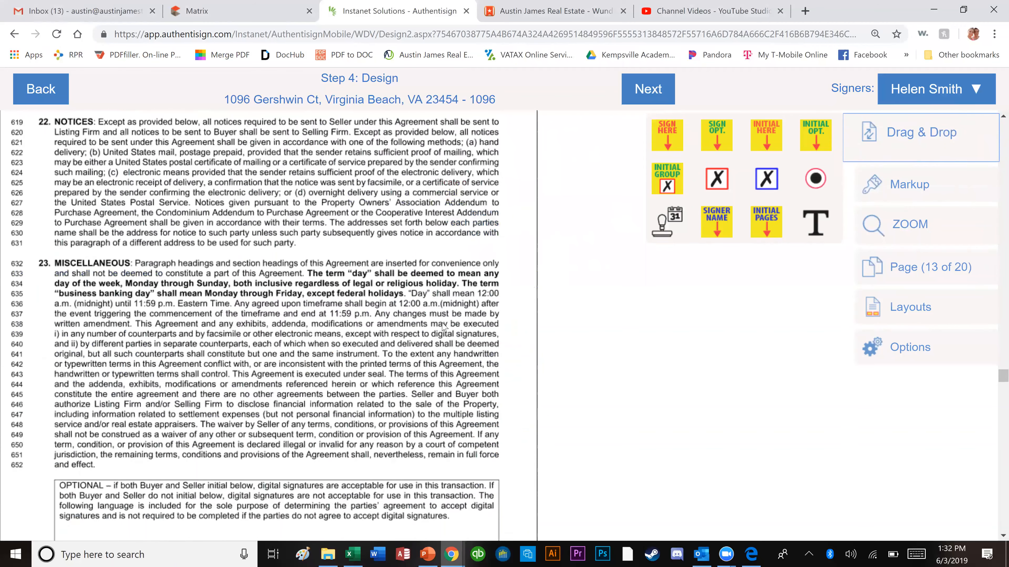
left_click_drag(766, 135, 329, 229)
left_click_drag(767, 147, 452, 257)
- Place a required signature field for the second seller at their Seller signature line on page 14, lines 671 to 672
scroll(468, 318, "down", 5)
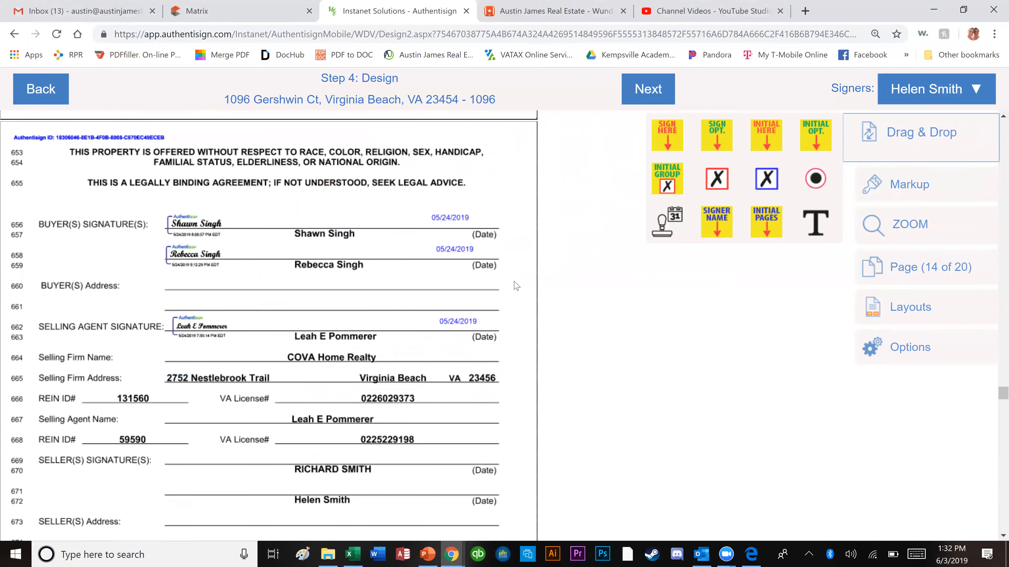
scroll(563, 187, "down", 3)
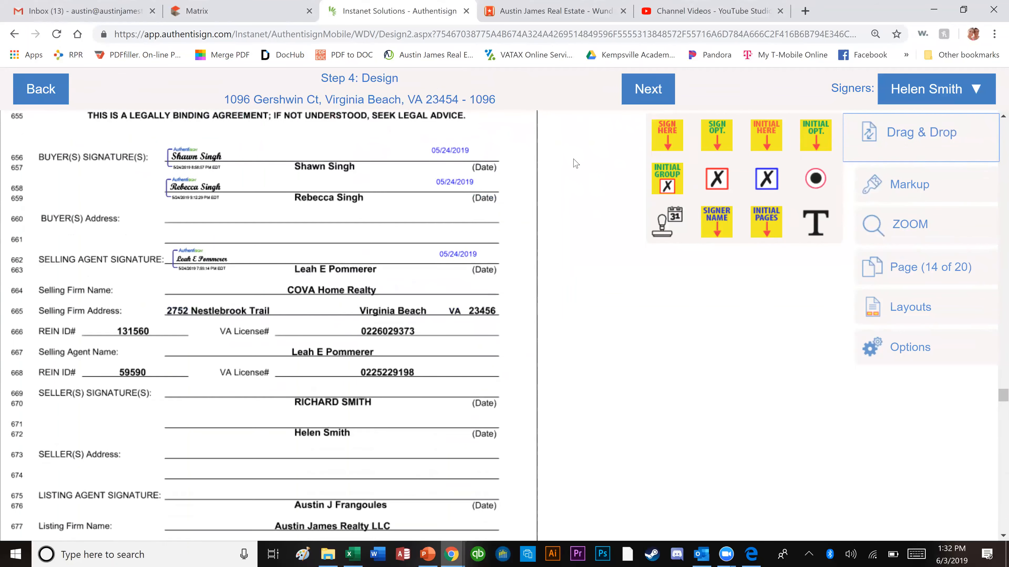
mouse_move(661, 144)
left_mouse_down()
mouse_move(580, 187)
mouse_move(281, 295)
mouse_move(266, 312)
mouse_move(287, 314)
left_mouse_up()
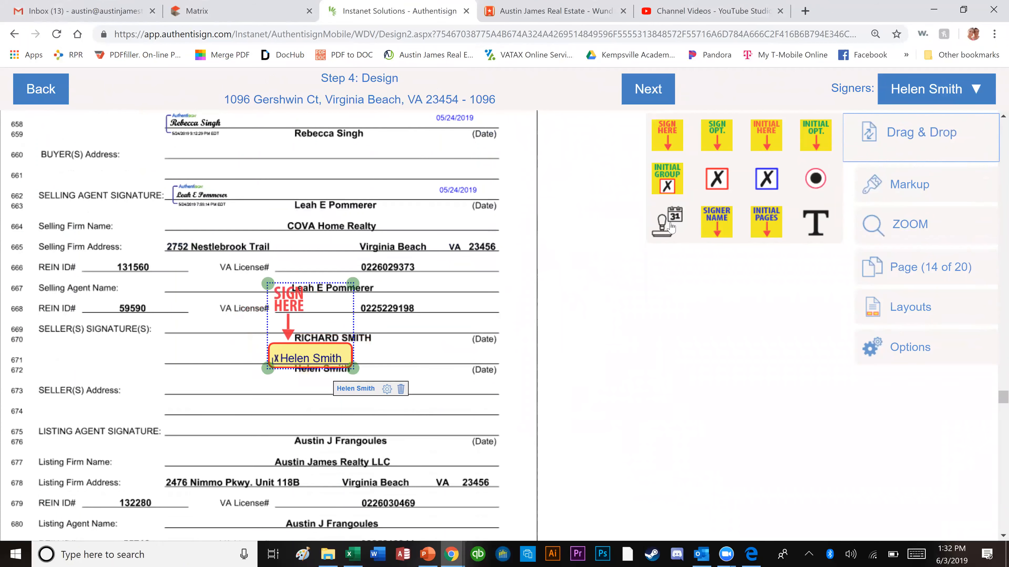
- Place the second seller's required signature field and an auto-date field at their owner lines on the page 15 Residential Property Disclosure Statement
scroll(437, 398, "down", 20)
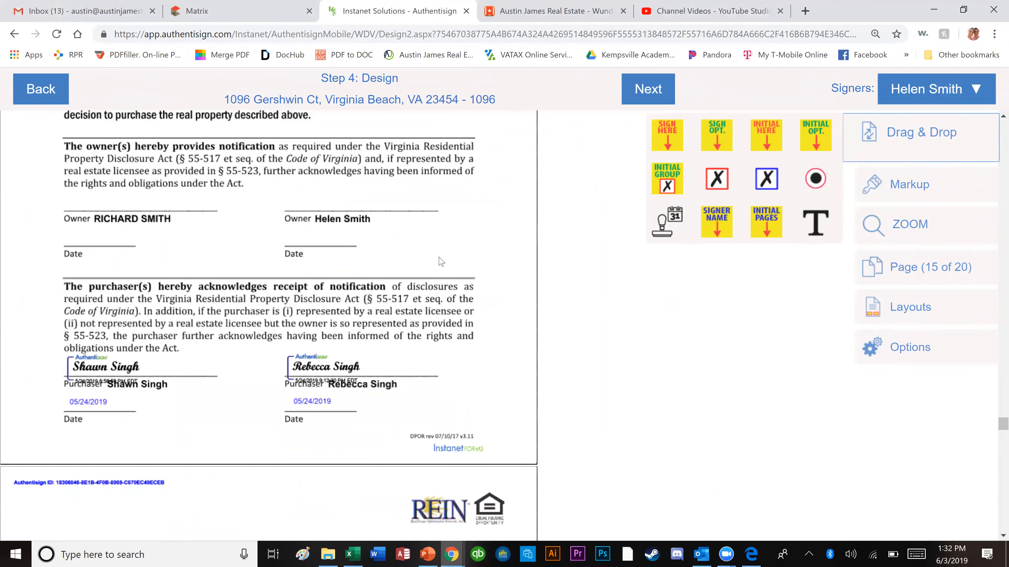
scroll(441, 262, "up", 10)
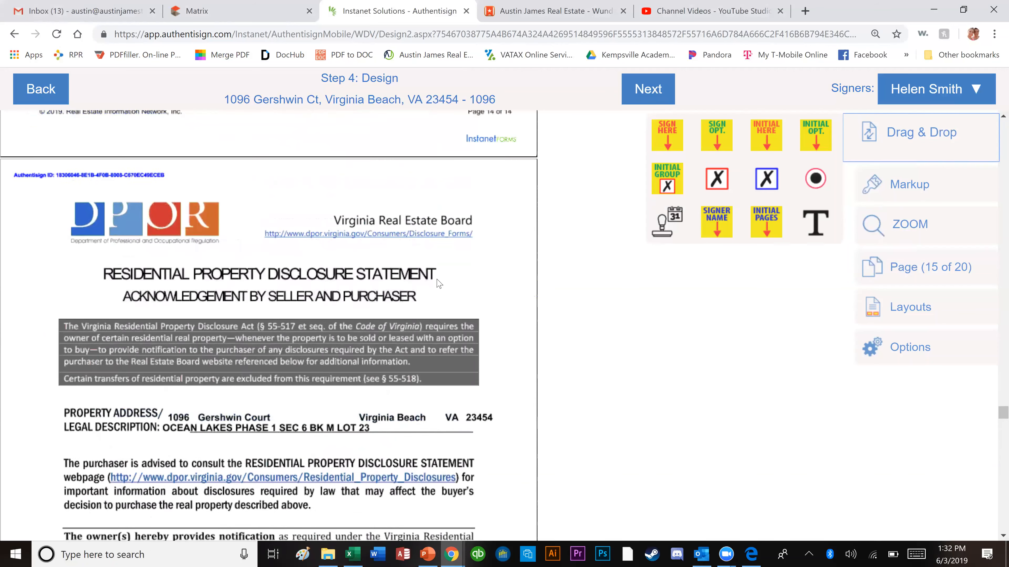
scroll(438, 284, "down", 3)
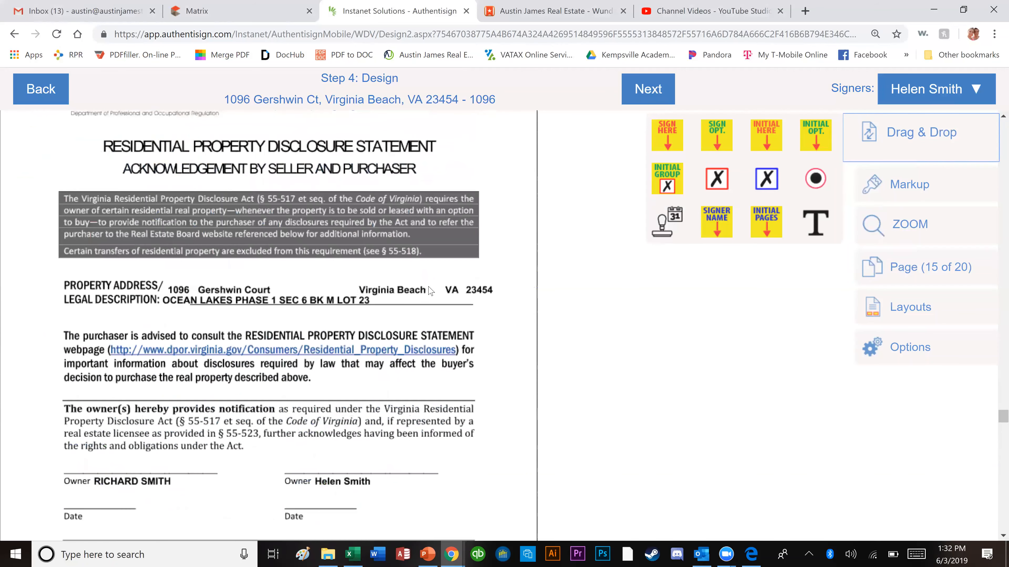
scroll(430, 290, "up", 1)
scroll(340, 301, "down", 5)
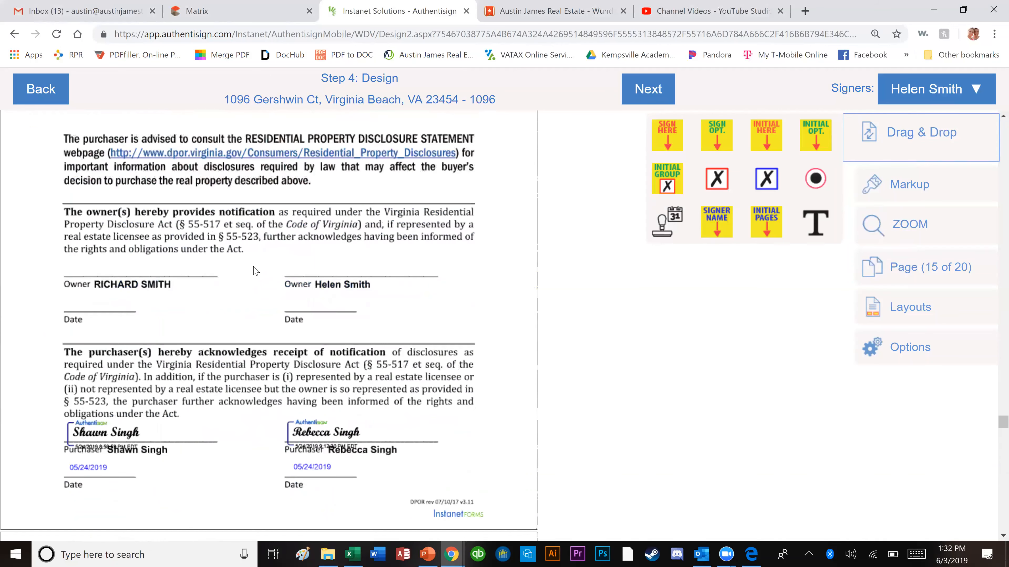
left_click_drag(670, 142, 335, 214)
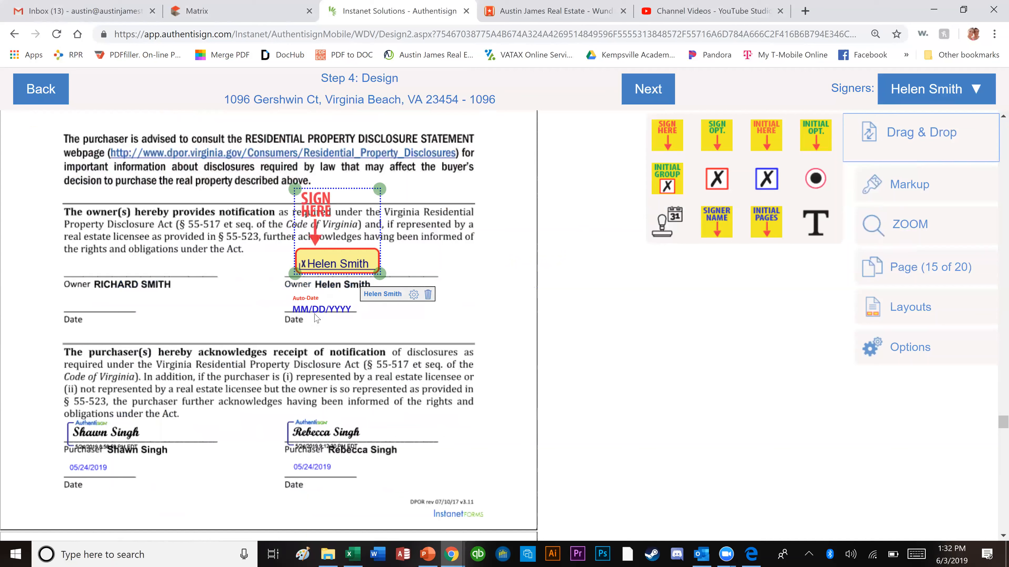
- Switch the signer to the first seller and place their required signature and auto-date fields at their owner lines on page 15
left_click(854, 153)
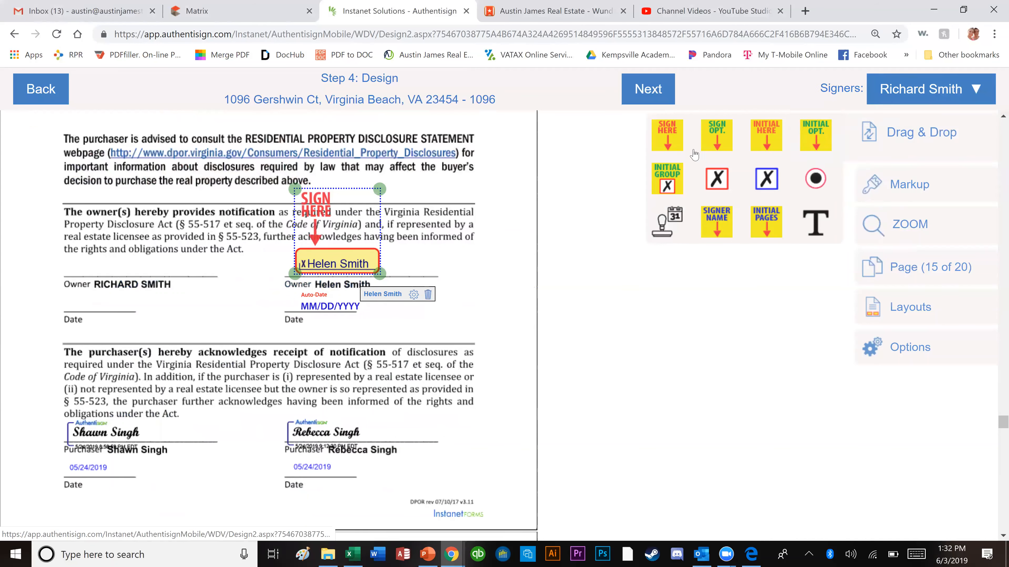
left_click(104, 244)
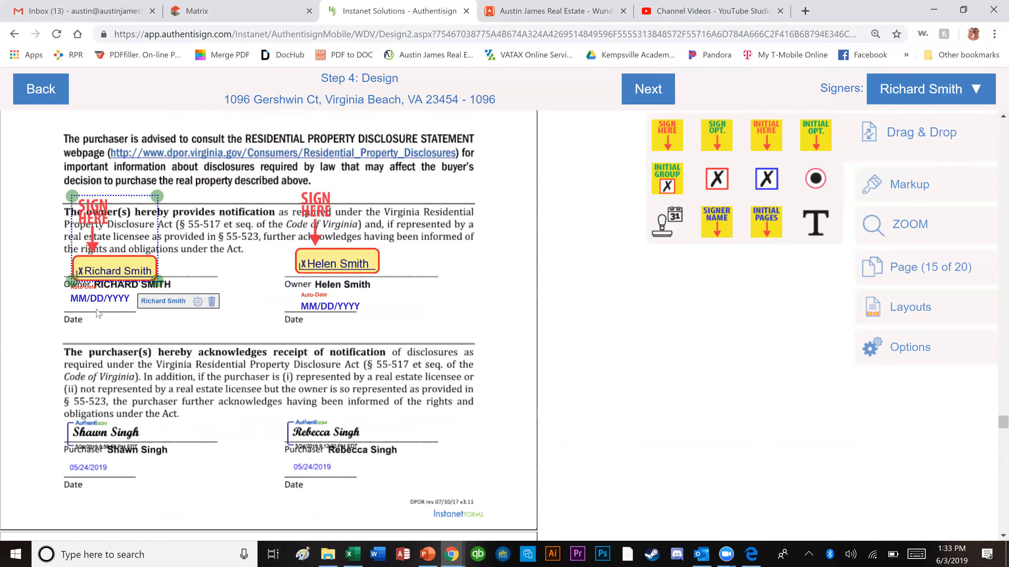
left_click(441, 331)
scroll(441, 331, "down", 10)
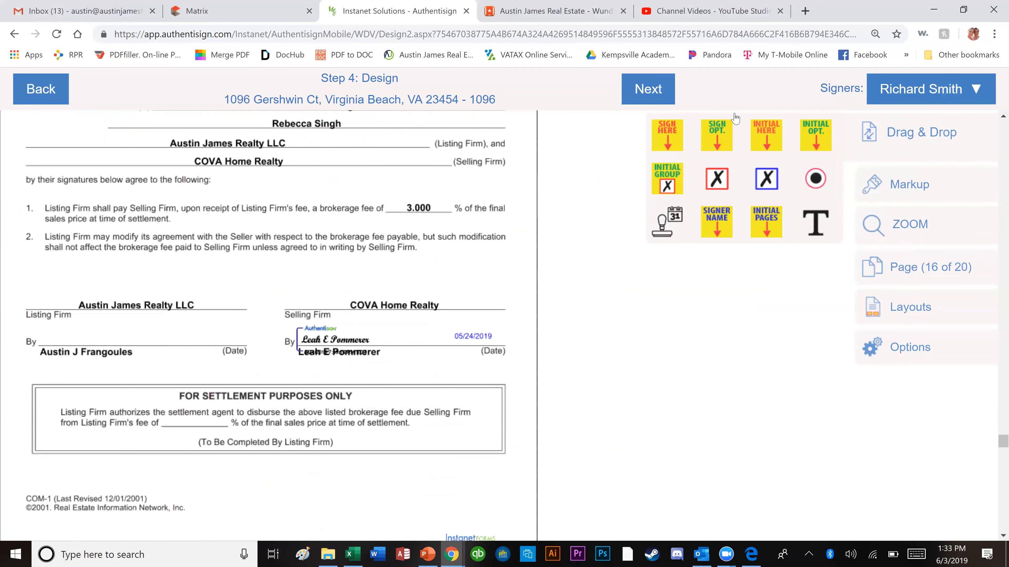
- Switch the signer to the listing agent and place their required signature and auto-date fields on page 16's Listing Firm line
left_click(872, 90)
left_click(878, 119)
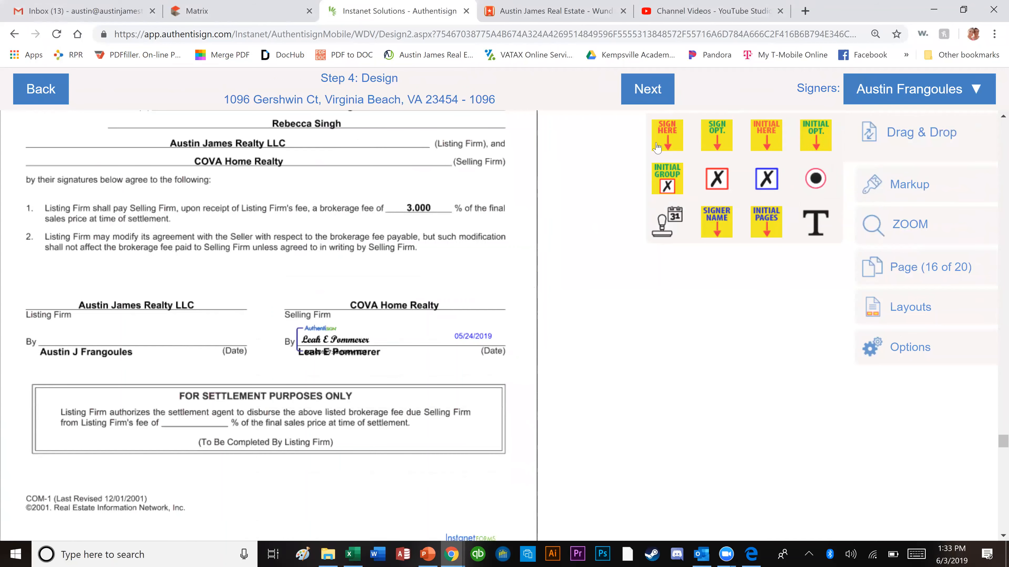
left_click(659, 145)
left_click(107, 299)
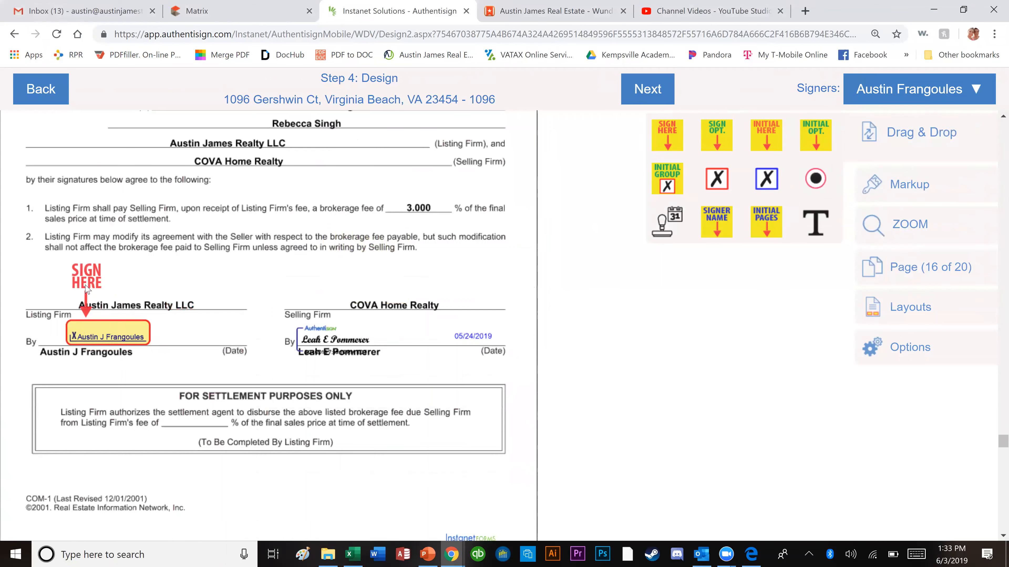
left_click(662, 234)
left_click(193, 341)
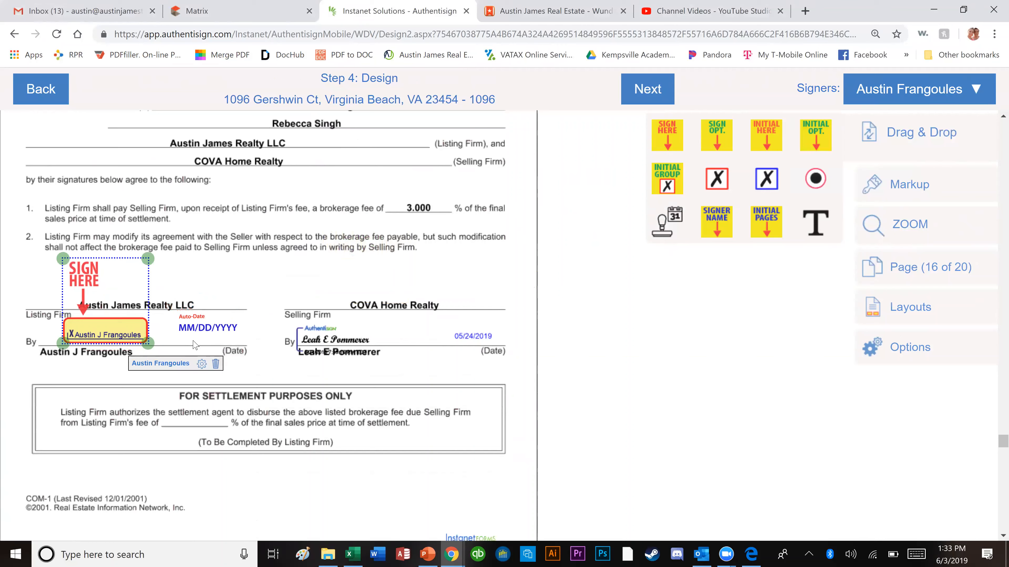
- Add the text 6 in page 16's blank settlement-fee percentage, adjust its font size and align it on the line
left_click(908, 198)
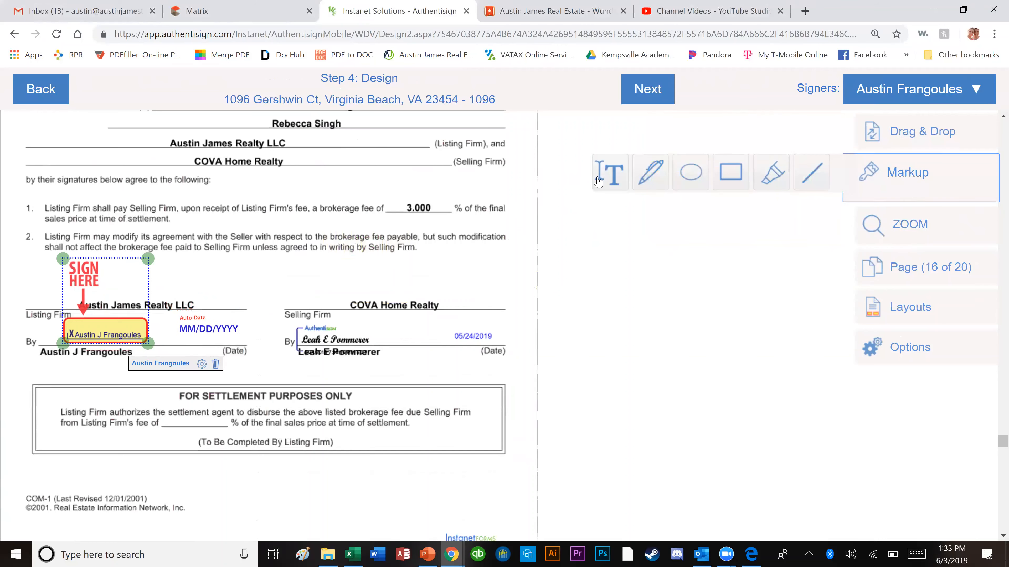
left_click(608, 179)
left_click_drag(240, 425, 179, 410)
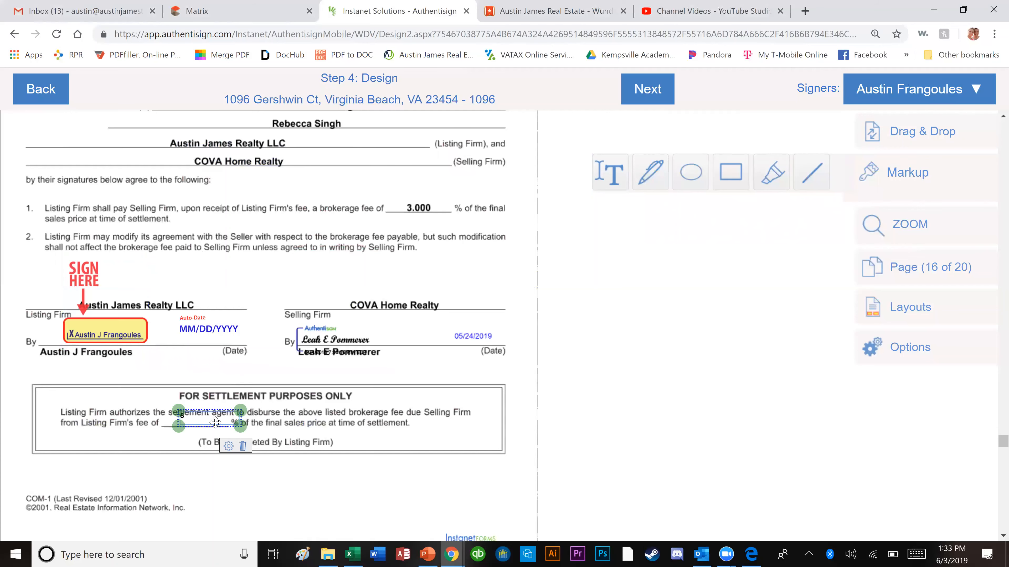
left_click(228, 446)
left_click(278, 239)
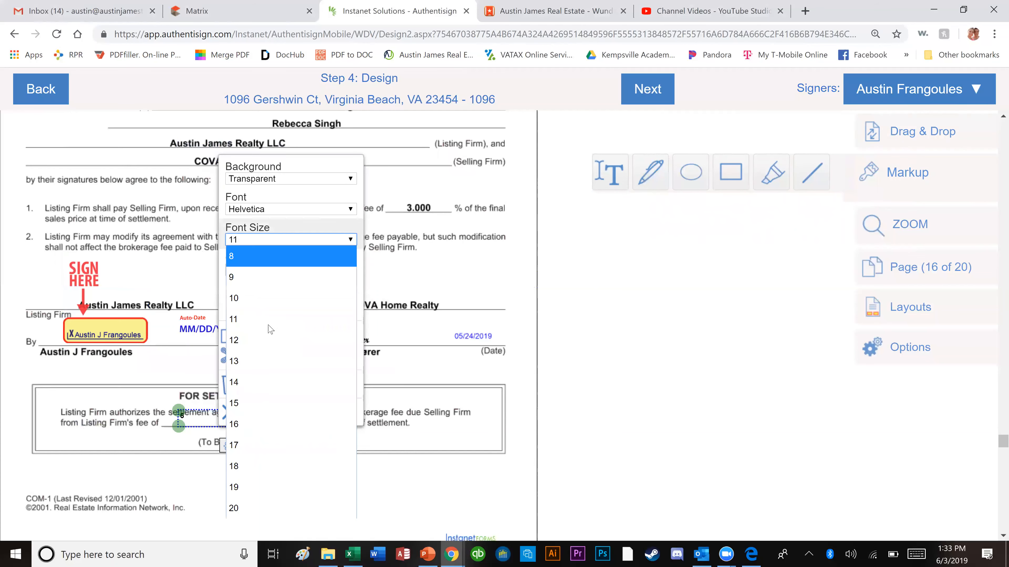
left_click(278, 410)
left_click(200, 423)
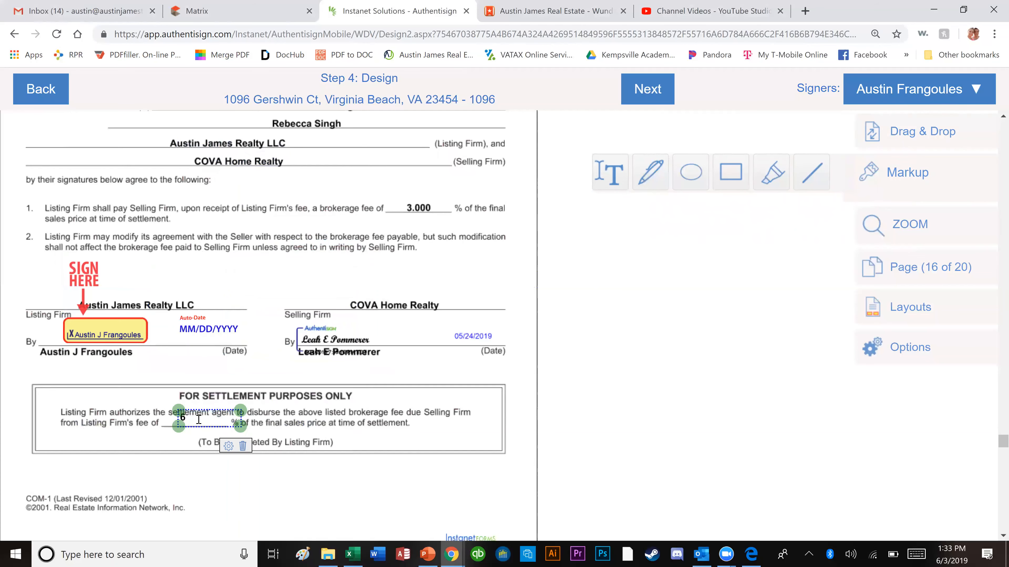
left_click_drag(202, 421, 212, 417)
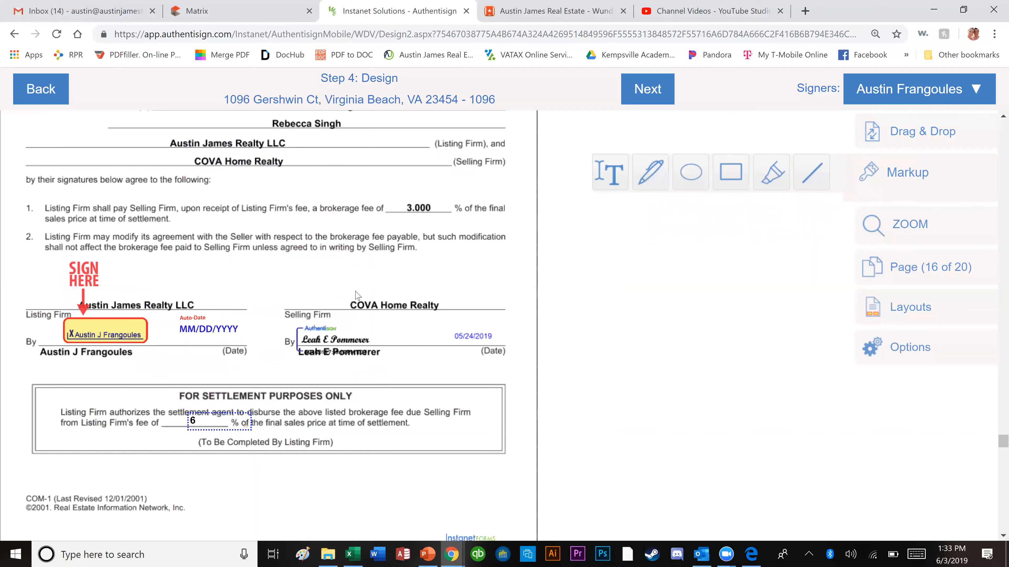
- Switch the signer to the second seller and place their required initial fields on the Seller initials lines of pages 17 and 18
scroll(425, 349, "down", 10)
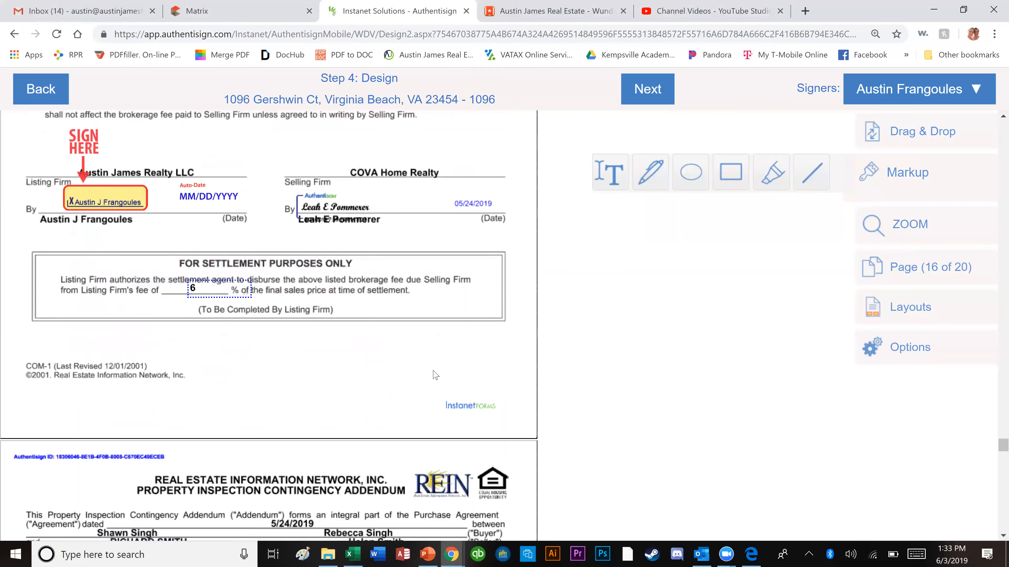
scroll(436, 374, "down", 8)
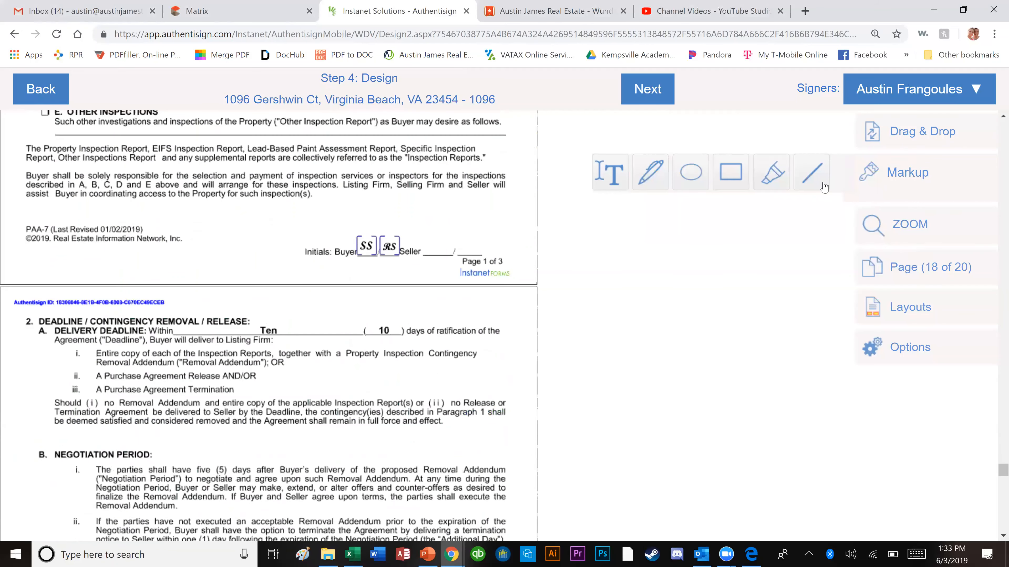
left_click(891, 133)
left_click(874, 94)
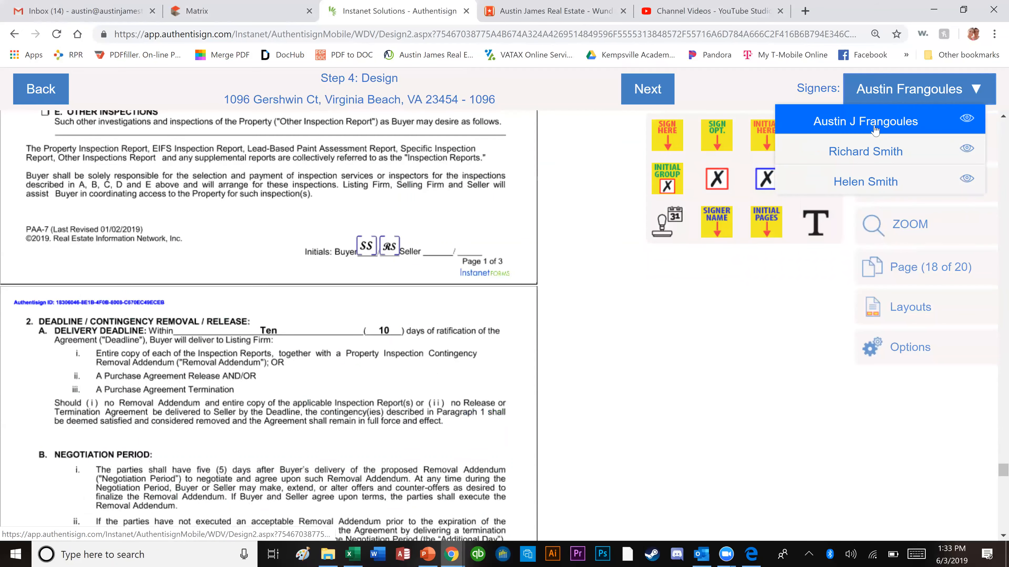
left_click(862, 181)
left_click_drag(766, 137, 444, 260)
scroll(451, 314, "down", 10)
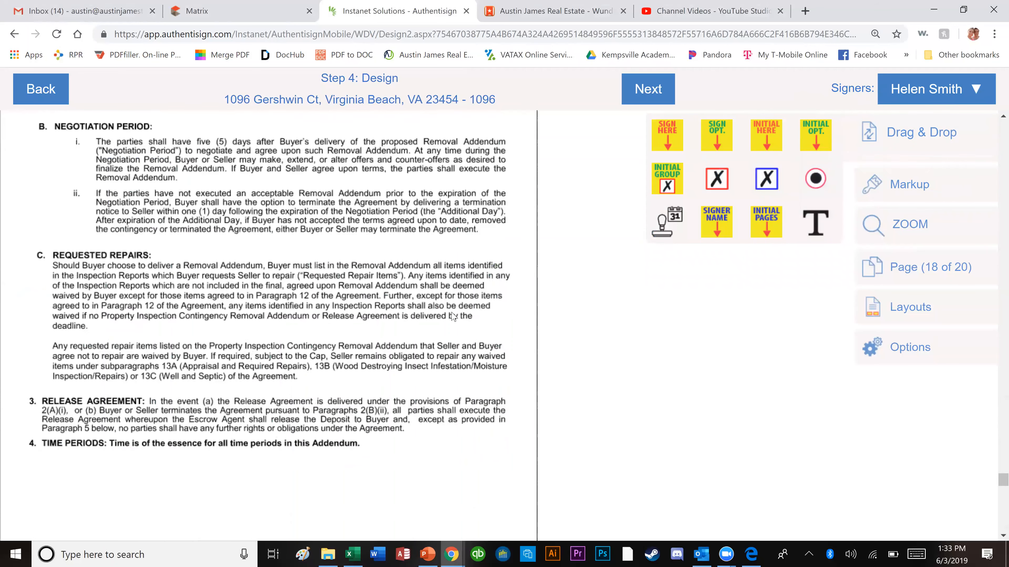
left_click_drag(766, 138, 473, 261)
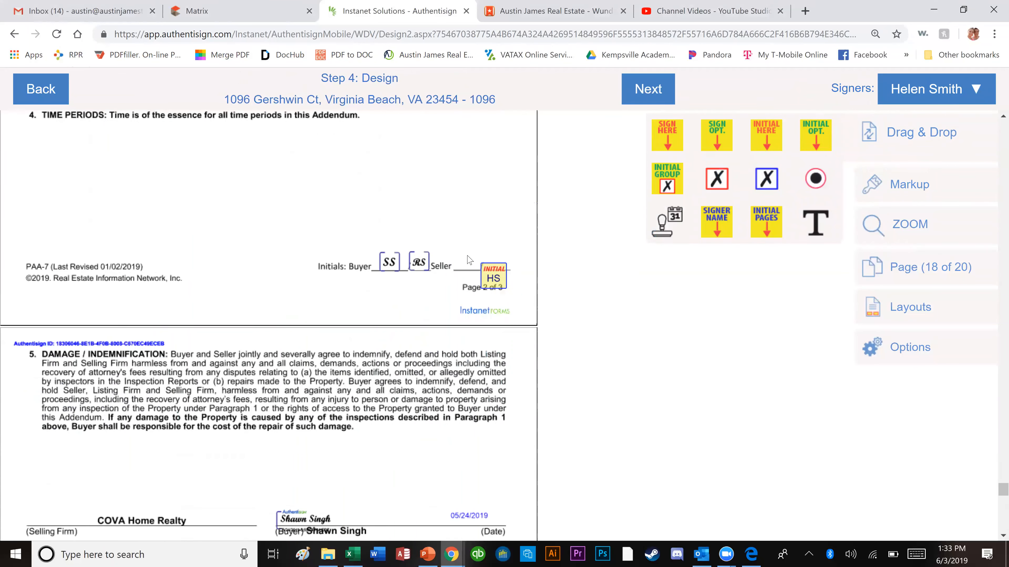
- Place required signature and auto-date fields for the second seller and the listing agent at their lines on page 19
scroll(461, 340, "down", 6)
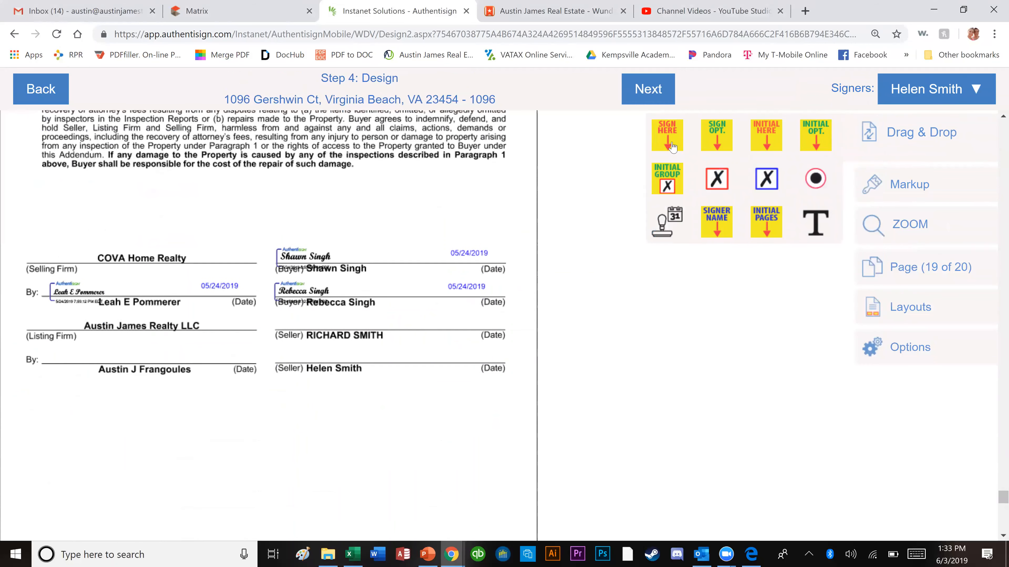
mouse_move(672, 147)
left_mouse_down()
mouse_move(571, 252)
mouse_move(381, 320)
mouse_move(339, 349)
left_mouse_up()
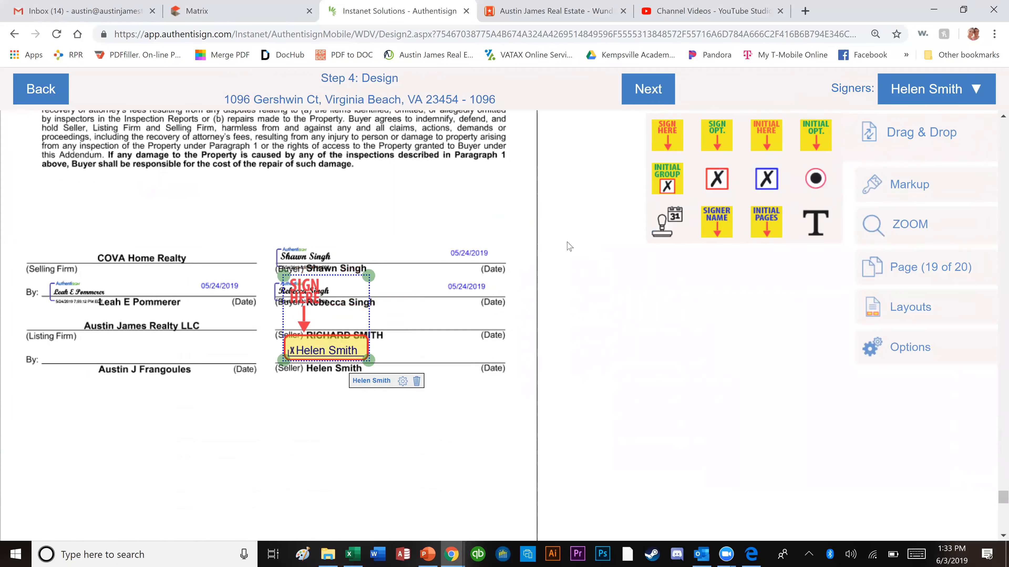
left_click(910, 91)
left_click(870, 119)
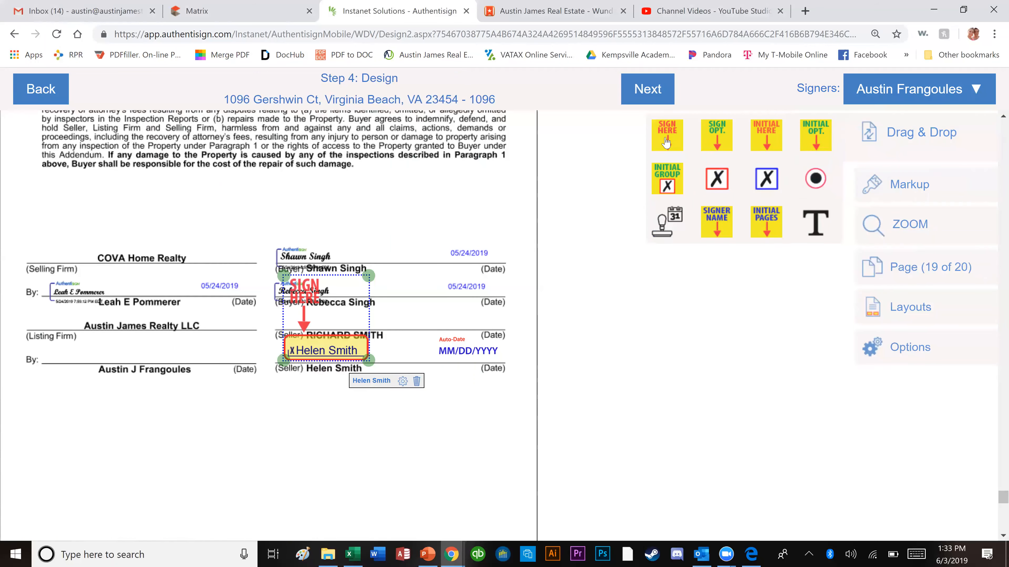
mouse_move(667, 142)
left_mouse_down()
mouse_move(67, 304)
mouse_move(100, 302)
left_mouse_up()
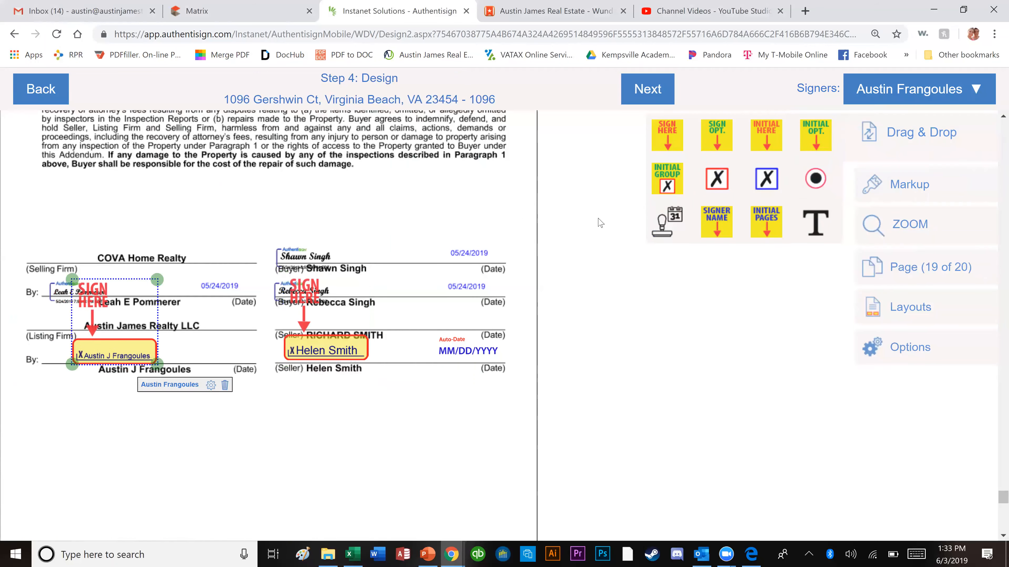
left_click_drag(661, 220, 227, 352)
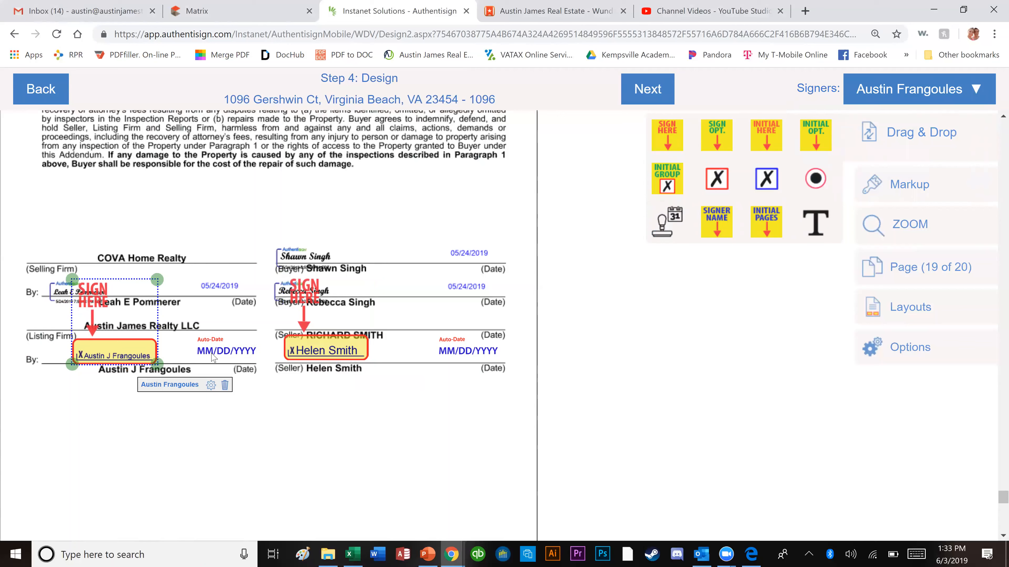
- Switch the signer to the first seller and place their required signature and auto-date fields at their Seller line on page 19
left_click(909, 101)
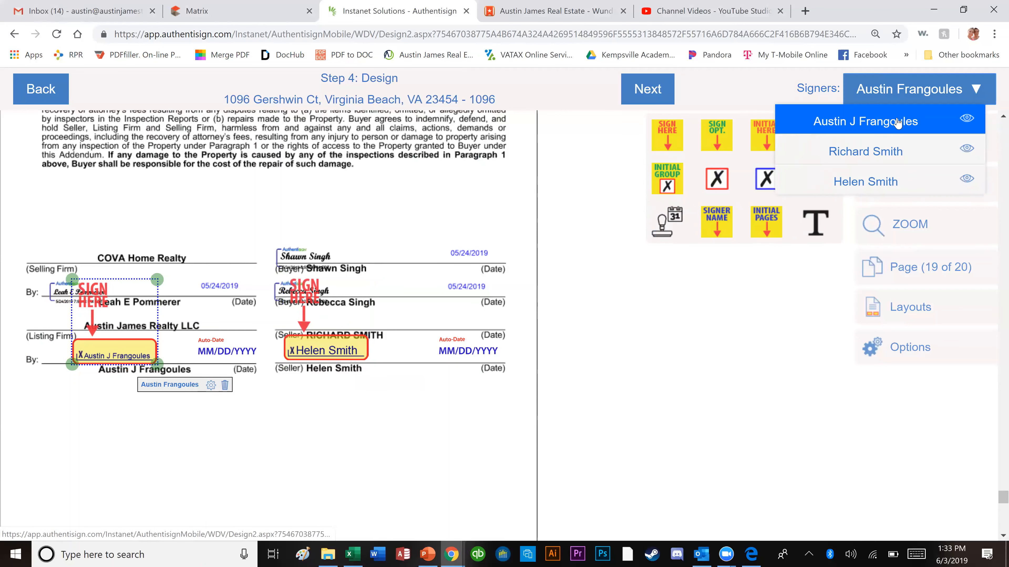
left_click(879, 158)
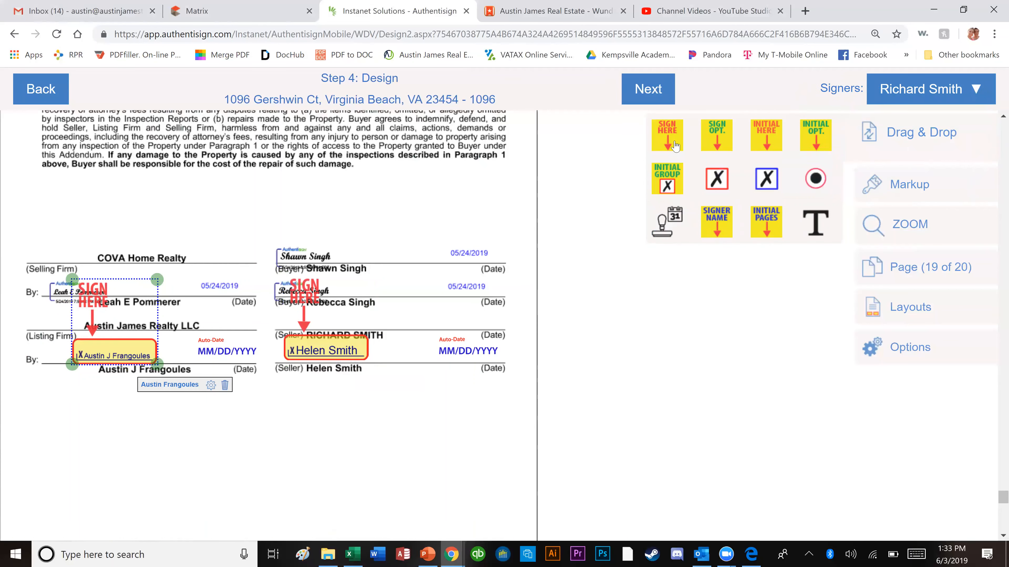
left_click_drag(327, 280, 315, 272)
mouse_move(629, 237)
left_mouse_down()
mouse_move(470, 318)
mouse_move(456, 355)
left_mouse_up()
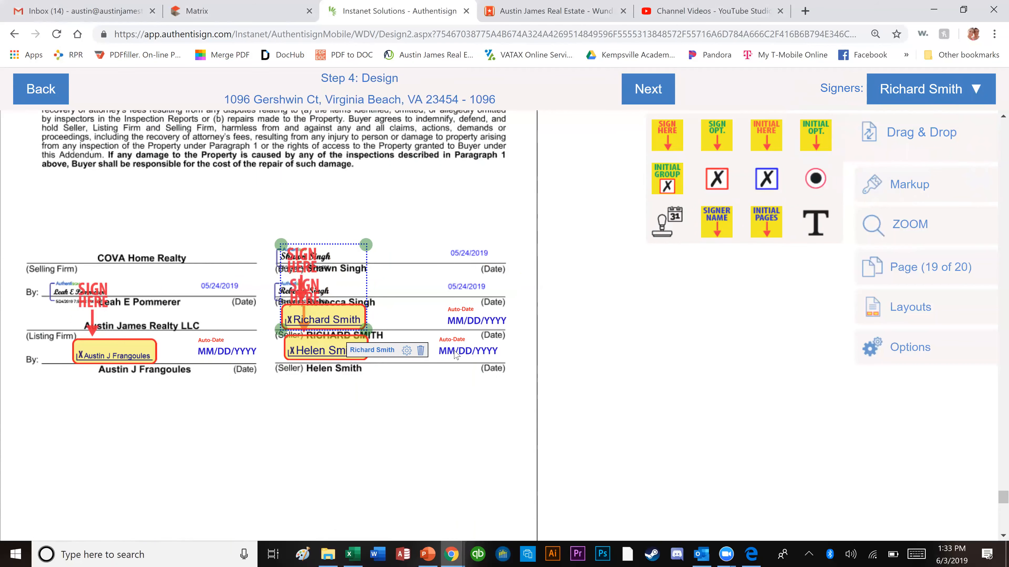
left_click(453, 409)
- Check page 20's military air installation disclosure and the fields on the preceding pages for missing seller initials or signatures
scroll(454, 412, "down", 10)
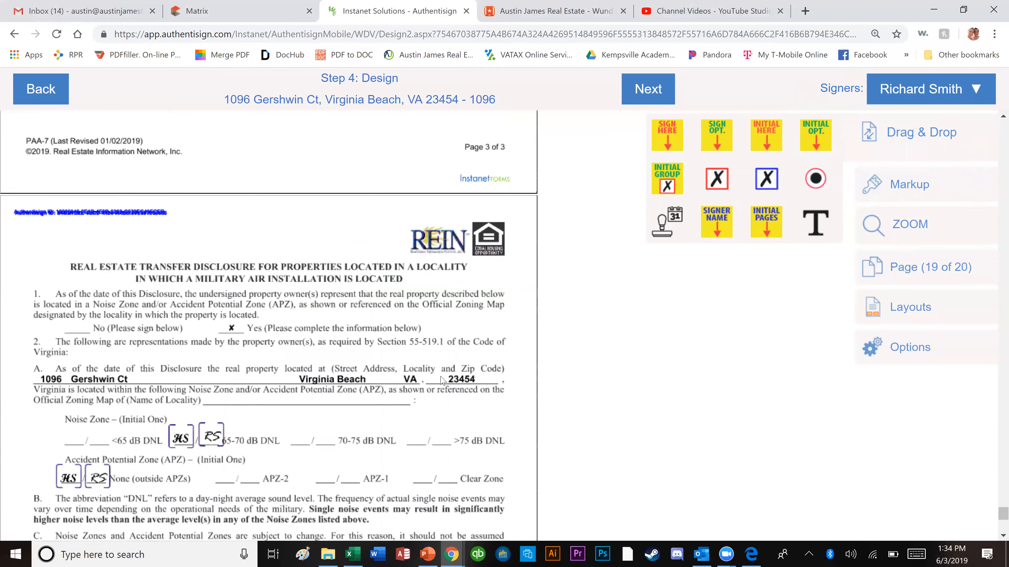
scroll(445, 372, "down", 5)
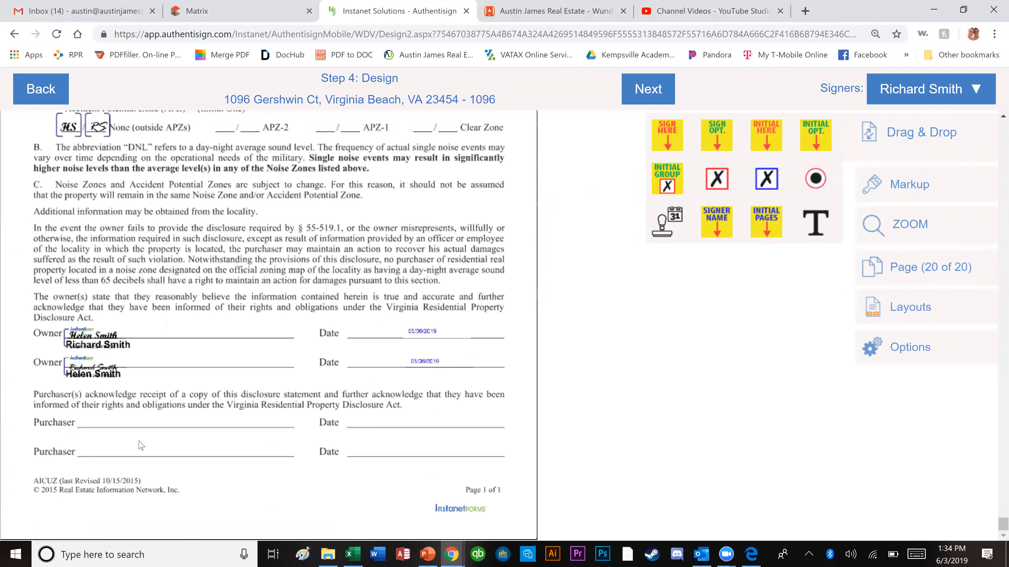
scroll(432, 411, "up", 20)
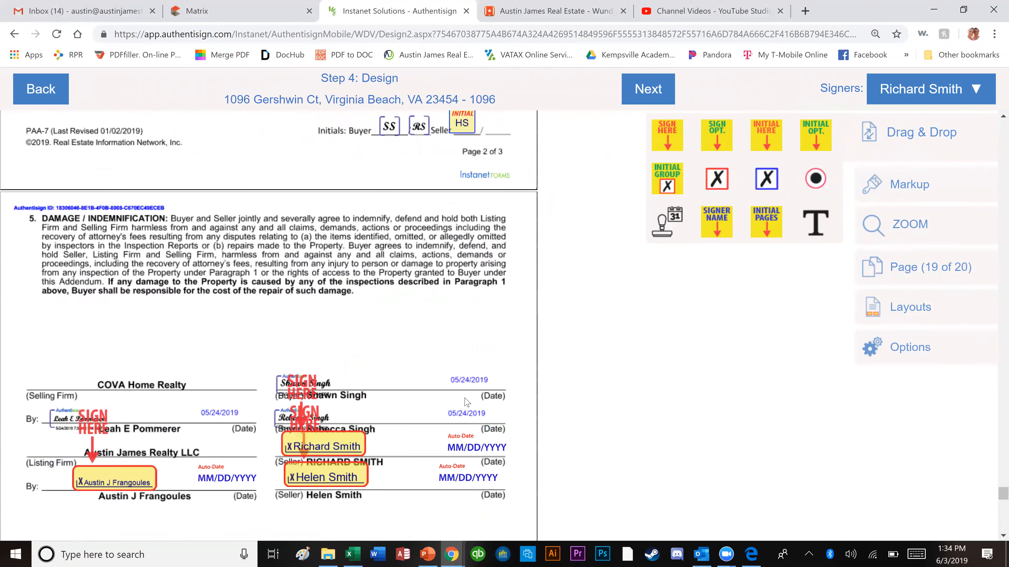
scroll(467, 401, "up", 20)
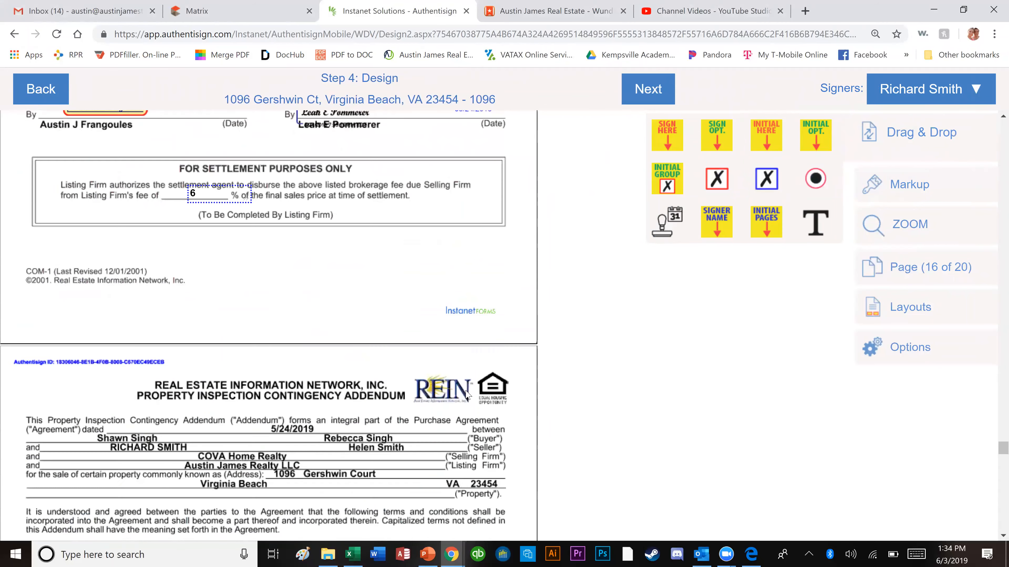
scroll(470, 395, "up", 20)
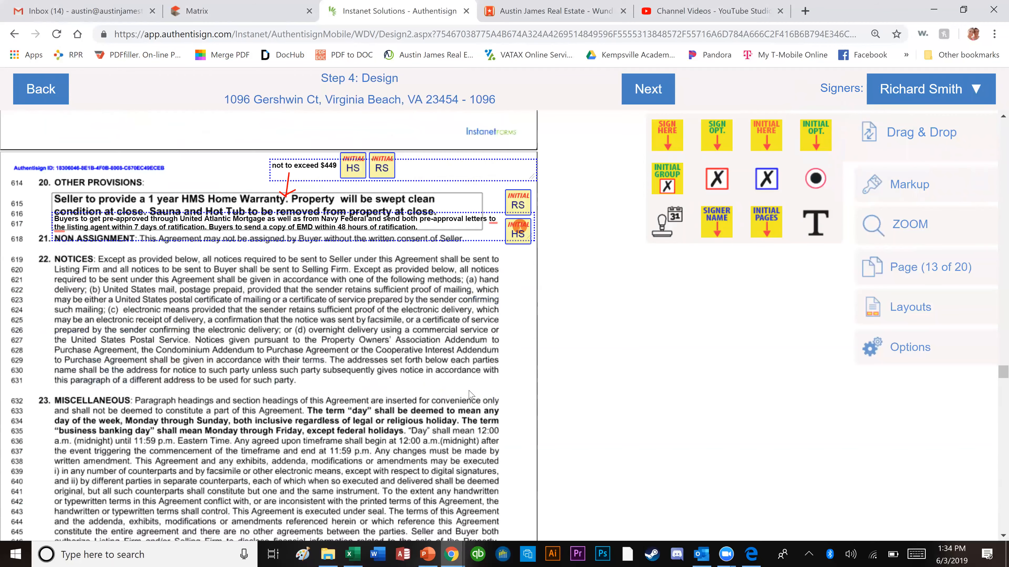
scroll(470, 422, "up", 10)
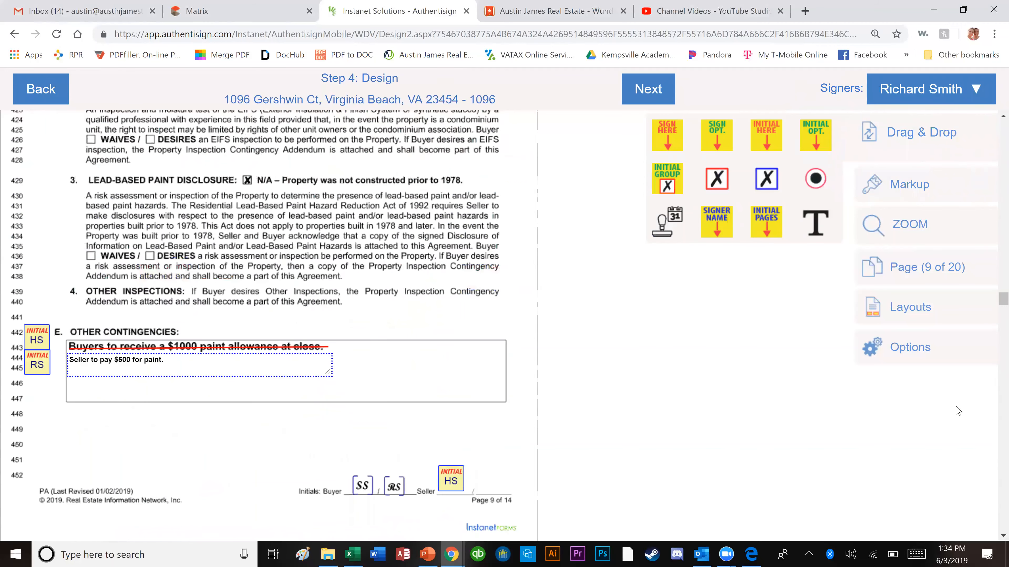
- Place the first seller's required initial fields beside the second seller's on the Seller initials lines of pages 1 through 6
left_click_drag(993, 281, 992, 118)
scroll(535, 329, "down", 4)
scroll(536, 328, "down", 7)
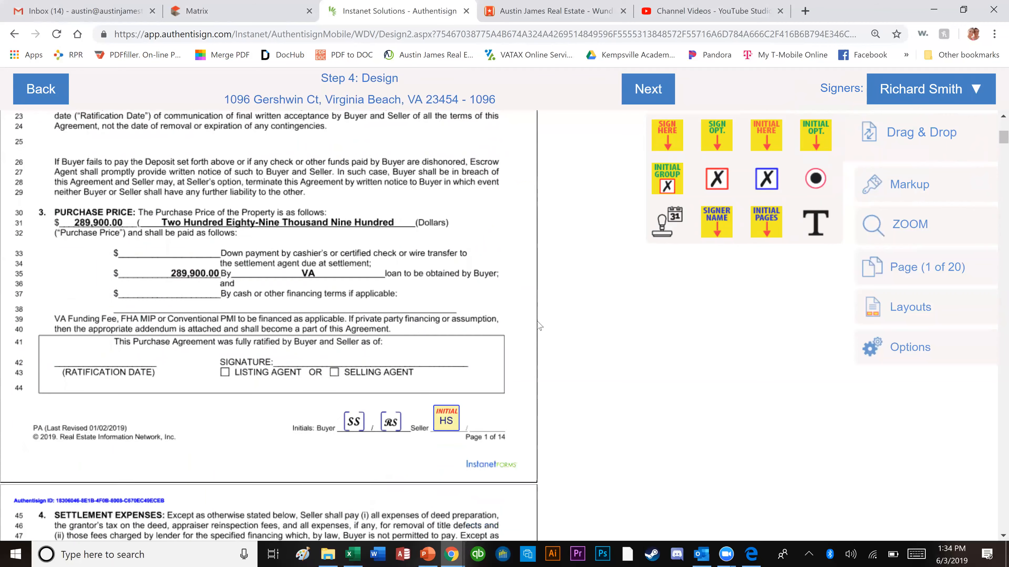
left_click_drag(766, 133, 489, 234)
scroll(489, 278, "down", 20)
left_click_drag(766, 135, 491, 202)
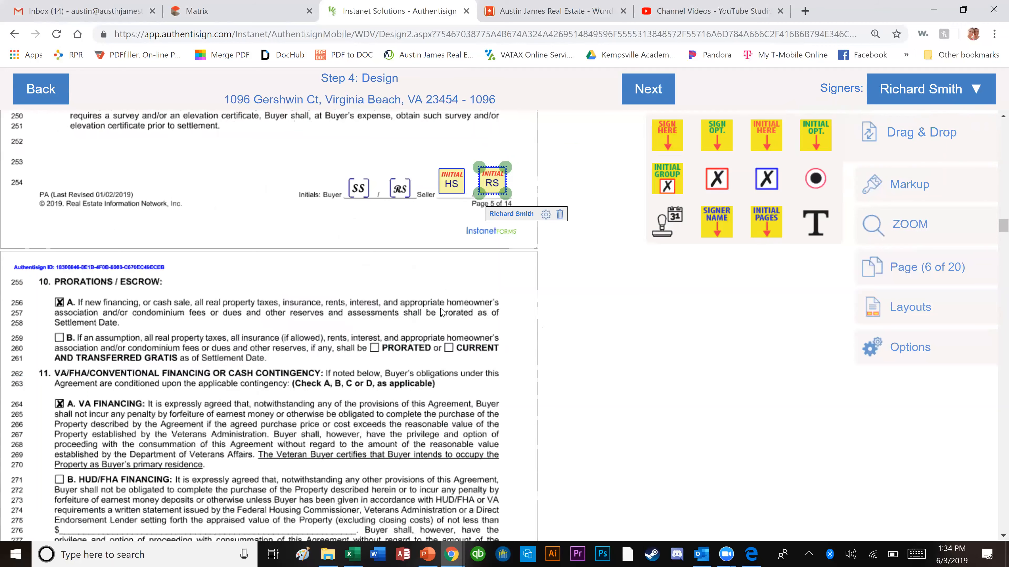
scroll(443, 312, "down", 4)
scroll(444, 320, "down", 6)
left_click_drag(765, 138, 489, 234)
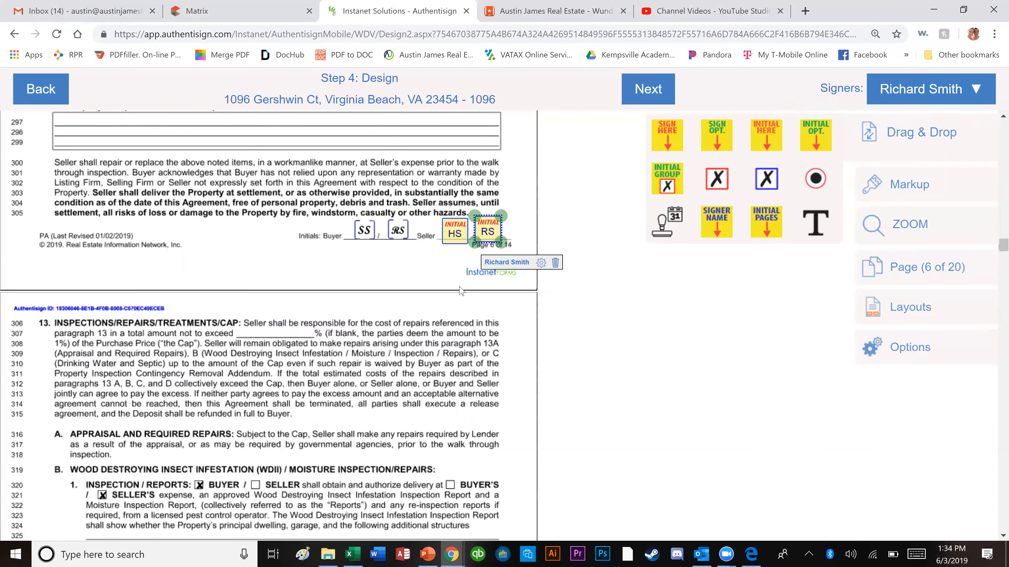